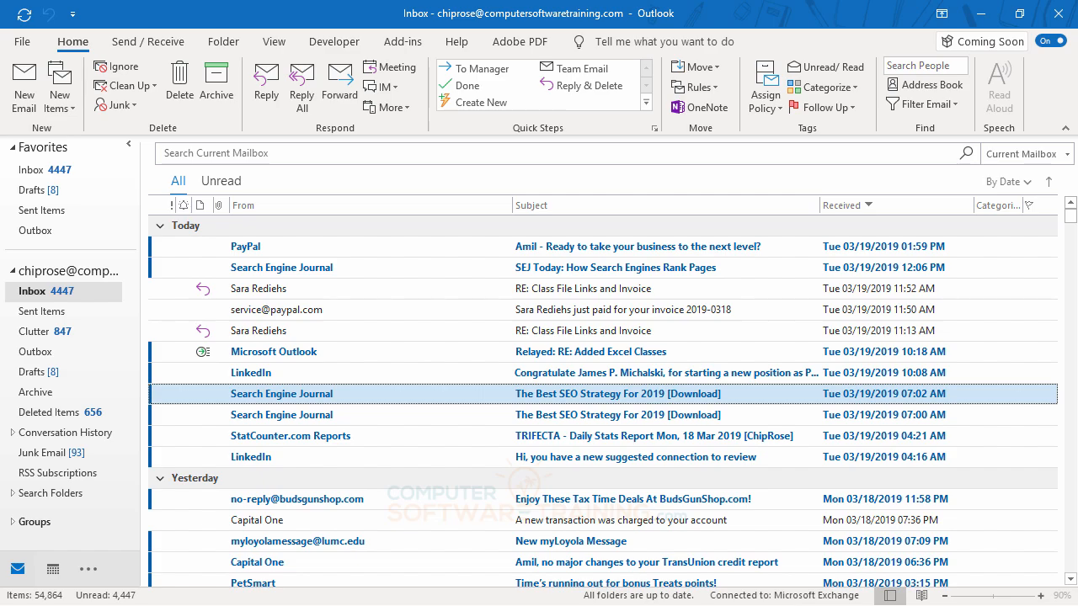
Delete today's PayPal message from the Inbox and move the "Relayed: RE: Added Excel Classes" message to Deleted Items.
{"action": "left_click", "coordinate": [344, 247]}
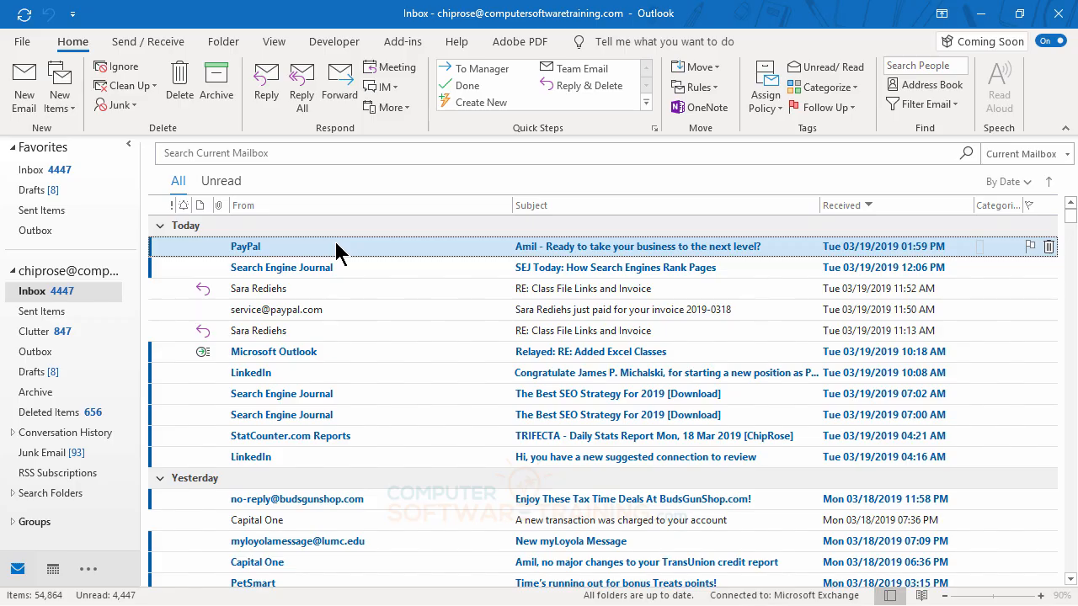
{"action": "key", "text": "Delete"}
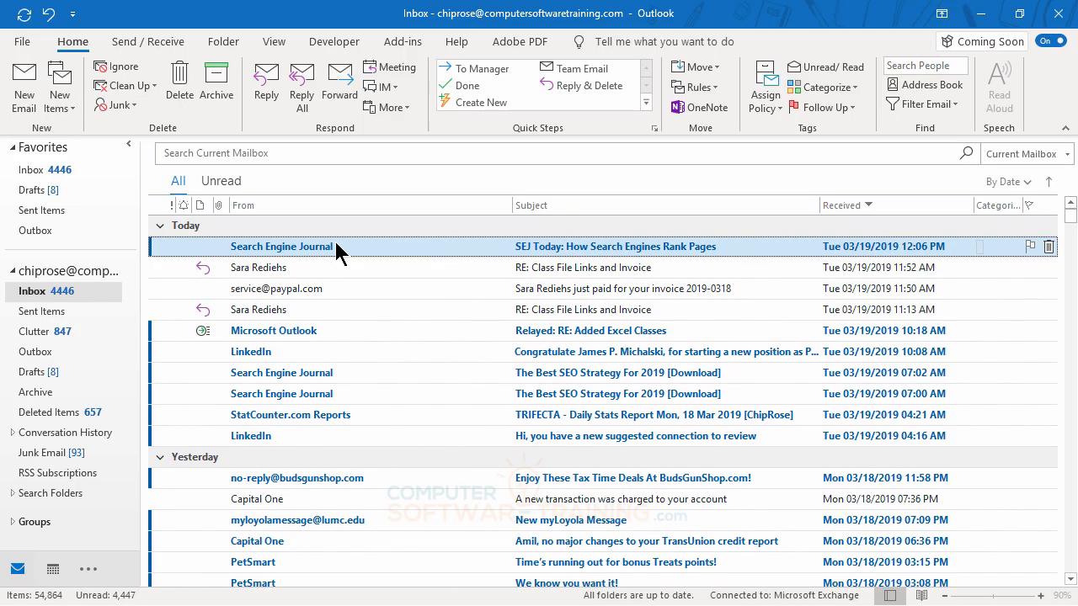
{"action": "left_click", "coordinate": [275, 332]}
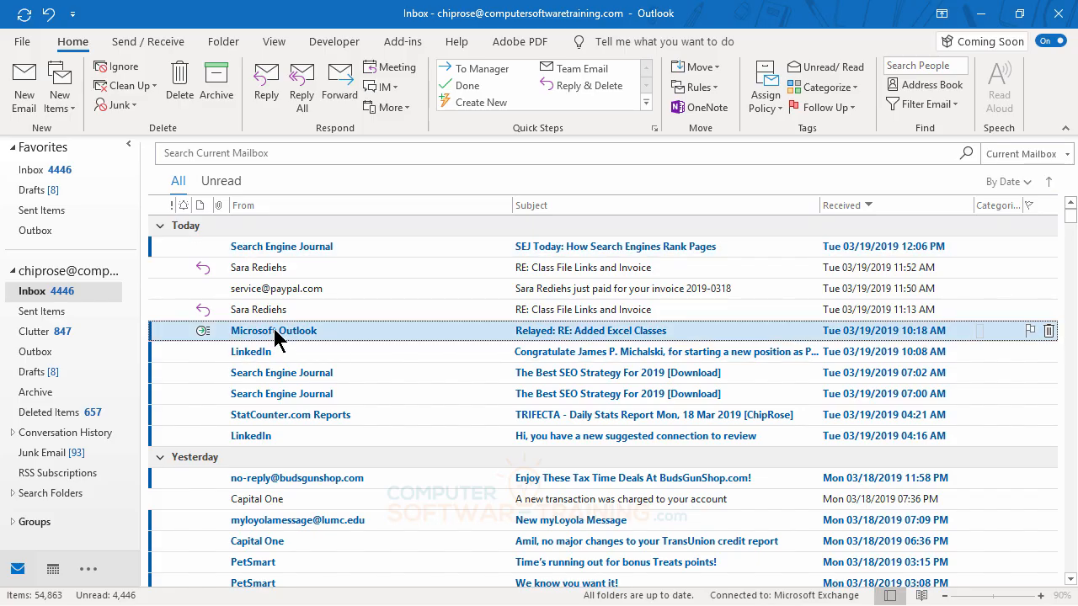
{"action": "left_click_drag", "start_coordinate": [277, 333], "coordinate": [68, 414]}
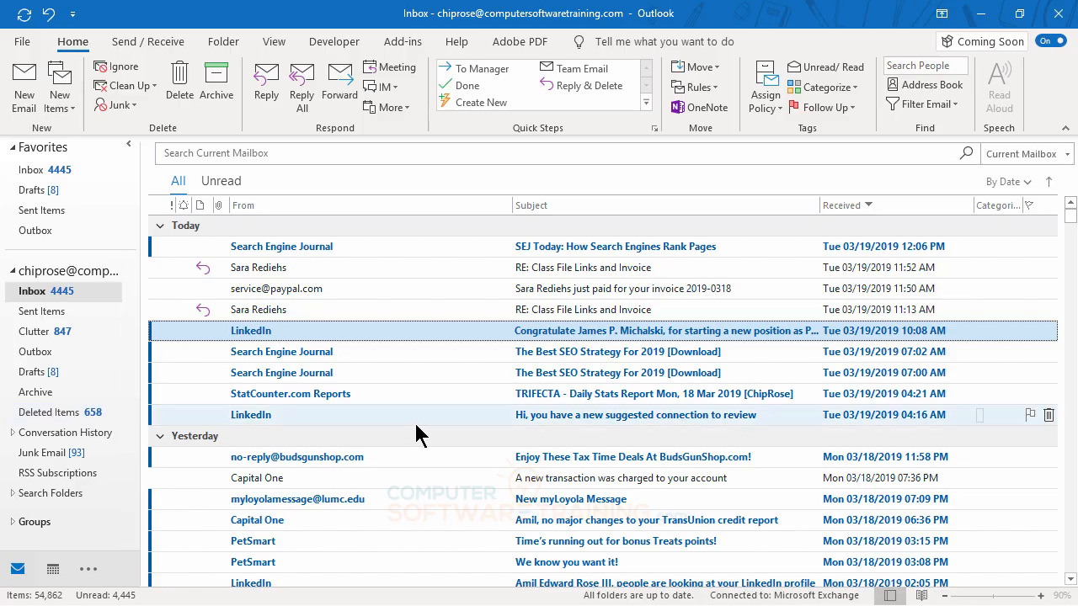
Move yesterday's BudsGunShop, Capital One TransUnion, PetSmart "We know you want it!" and 12:12 PM Search Engine Journal messages together to Deleted Items.
{"action": "scroll", "coordinate": [396, 423], "scroll_direction": "down", "scroll_amount": 2}
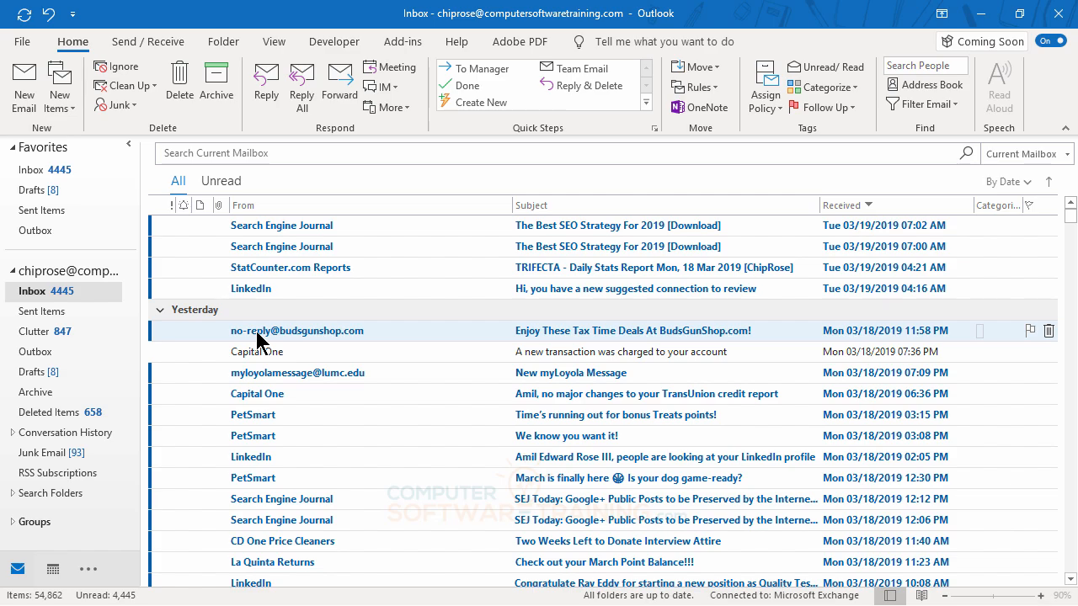
{"action": "left_click", "coordinate": [257, 336]}
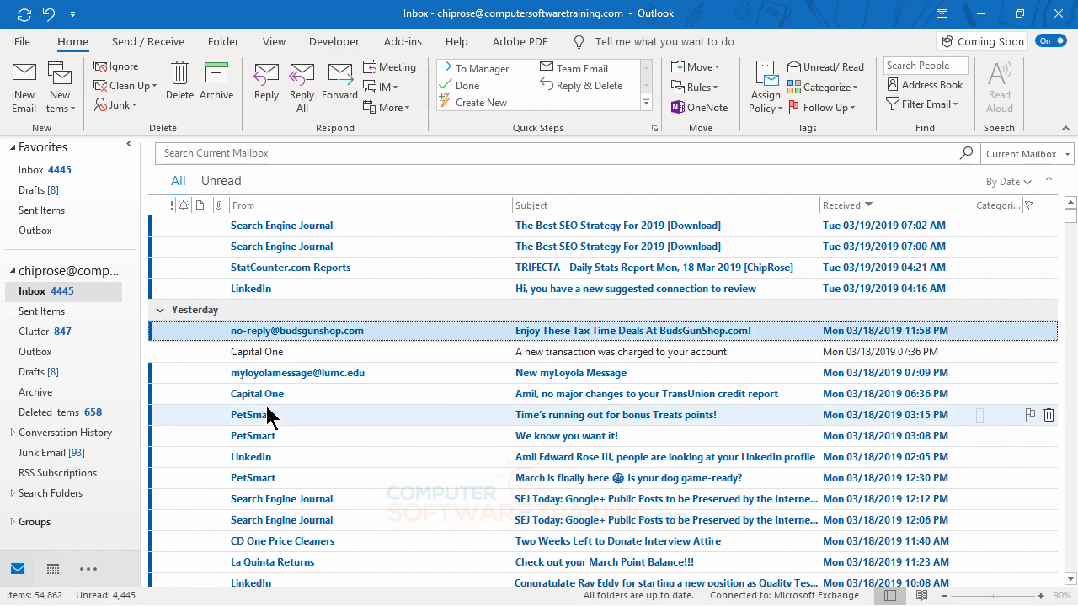
{"action": "left_click", "coordinate": [268, 396], "text": "ctrl"}
{"action": "left_click", "coordinate": [267, 437], "text": "ctrl"}
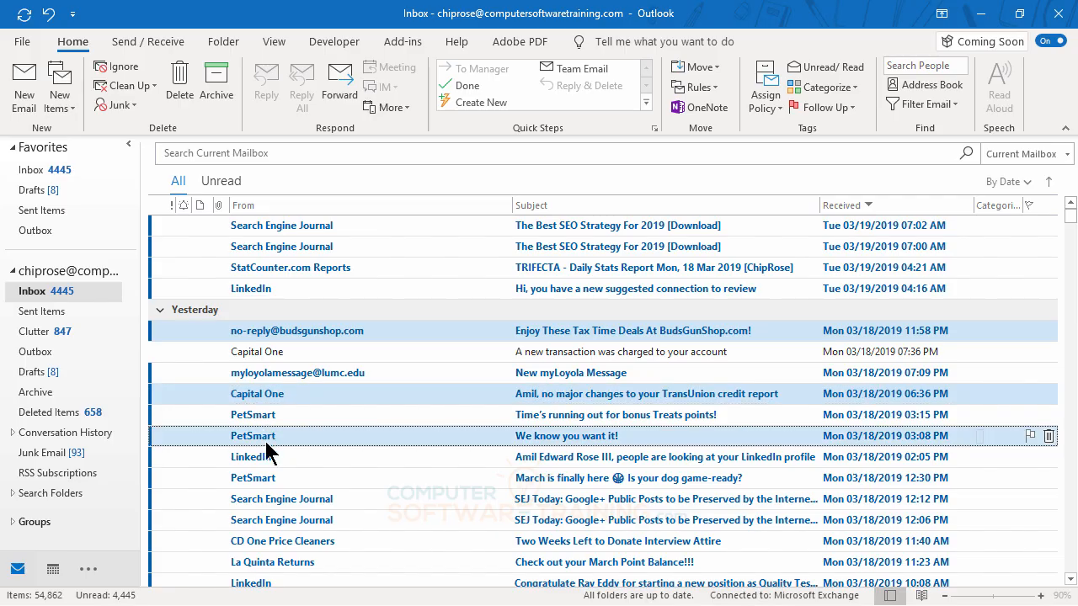
{"action": "left_click", "coordinate": [282, 501], "text": "ctrl"}
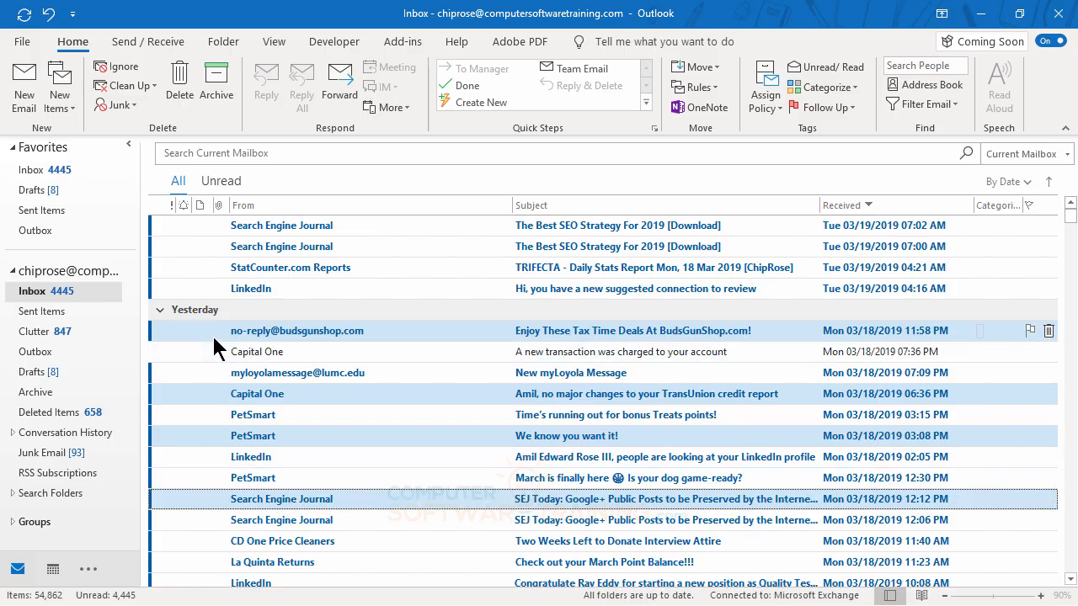
{"action": "left_click_drag", "start_coordinate": [214, 339], "coordinate": [59, 424]}
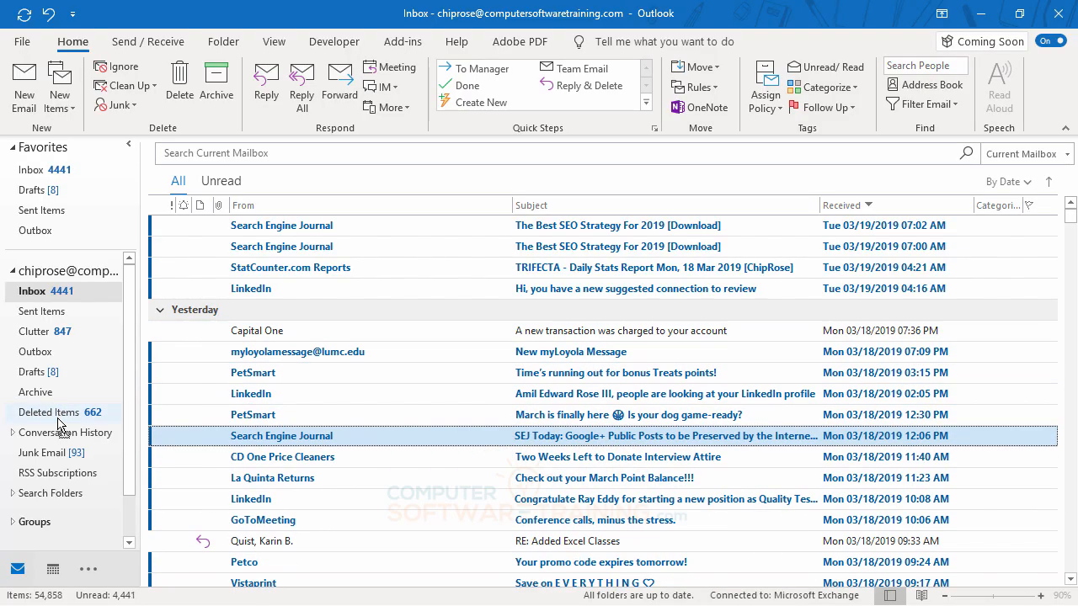
Restore the PayPal message from Deleted Items to the Inbox and locate it there.
{"action": "scroll", "coordinate": [359, 441], "scroll_direction": "up", "scroll_amount": 2}
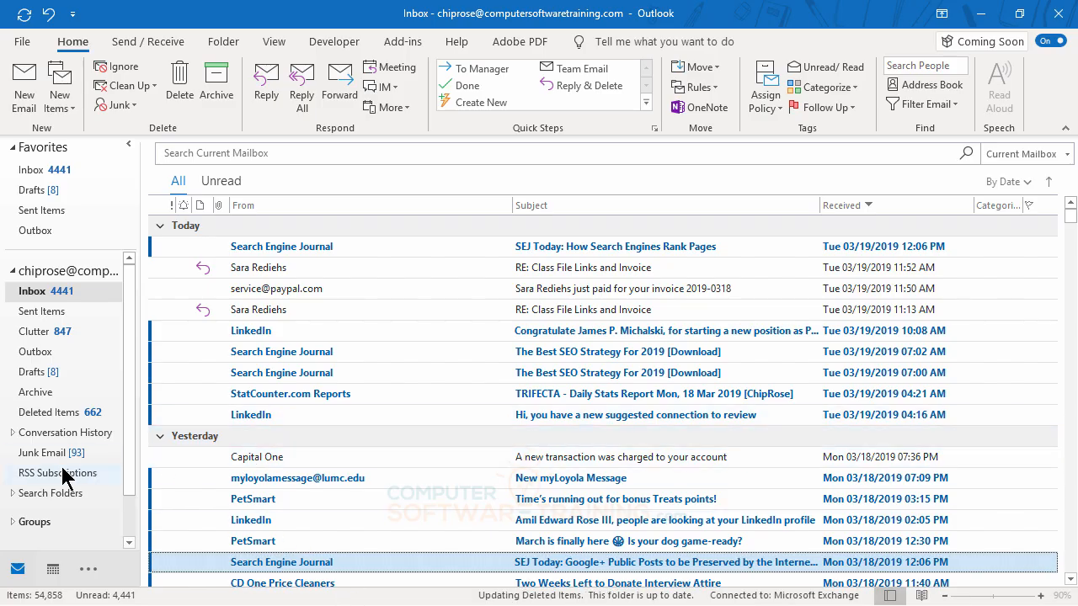
{"action": "left_click", "coordinate": [51, 412]}
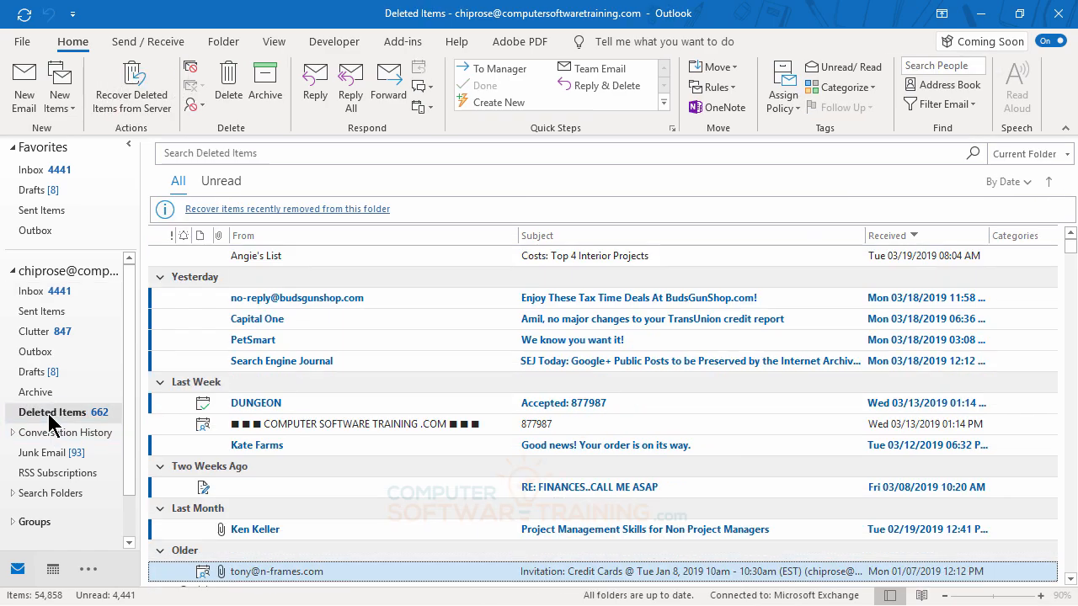
{"action": "scroll", "coordinate": [320, 366], "scroll_direction": "up", "scroll_amount": 3}
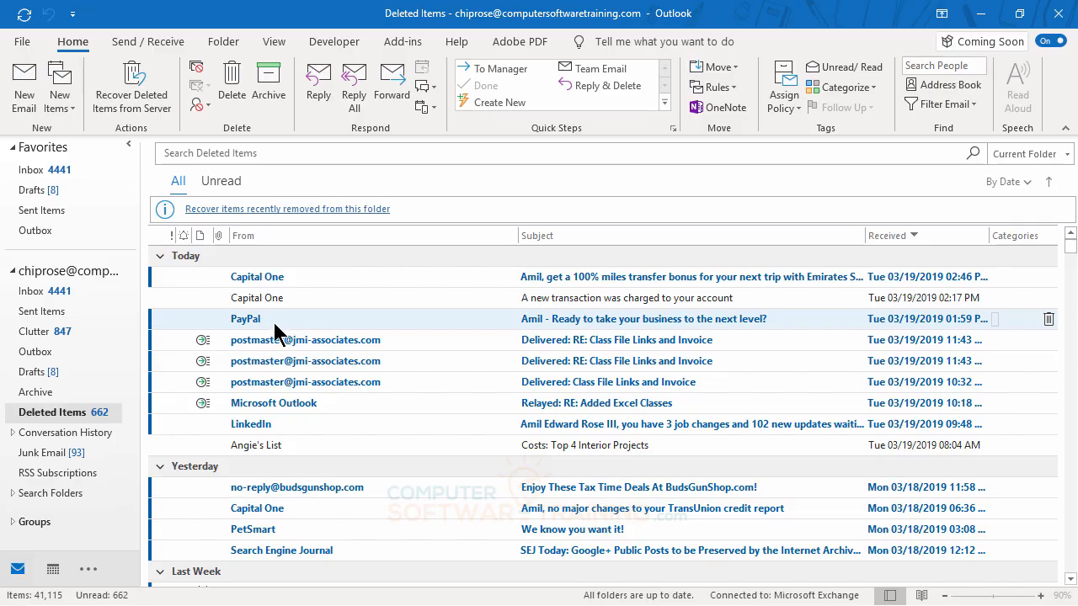
{"action": "left_click_drag", "start_coordinate": [252, 329], "coordinate": [46, 297]}
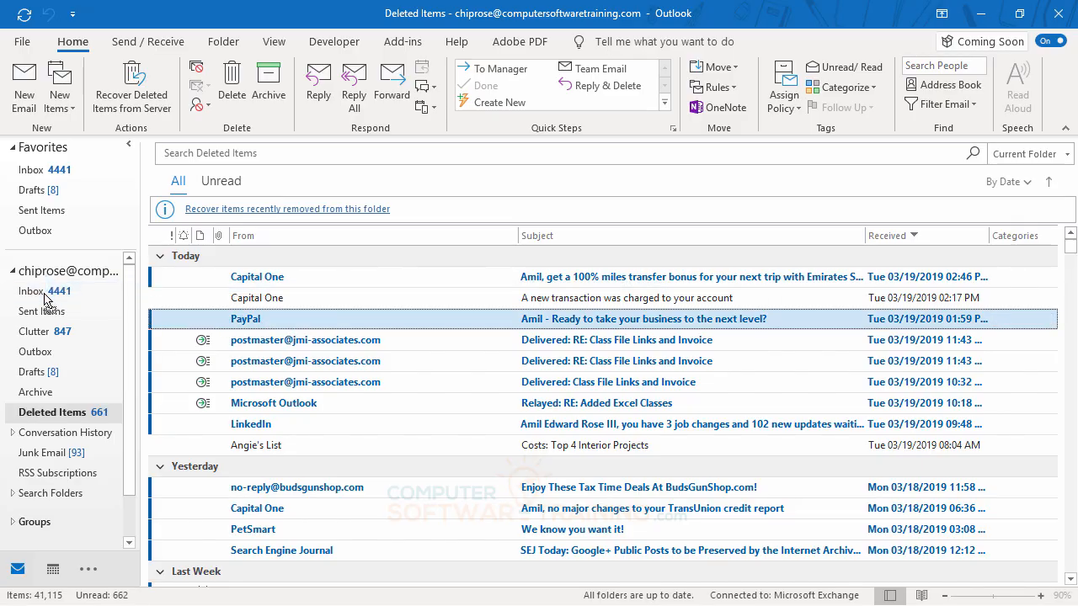
{"action": "left_click", "coordinate": [39, 291]}
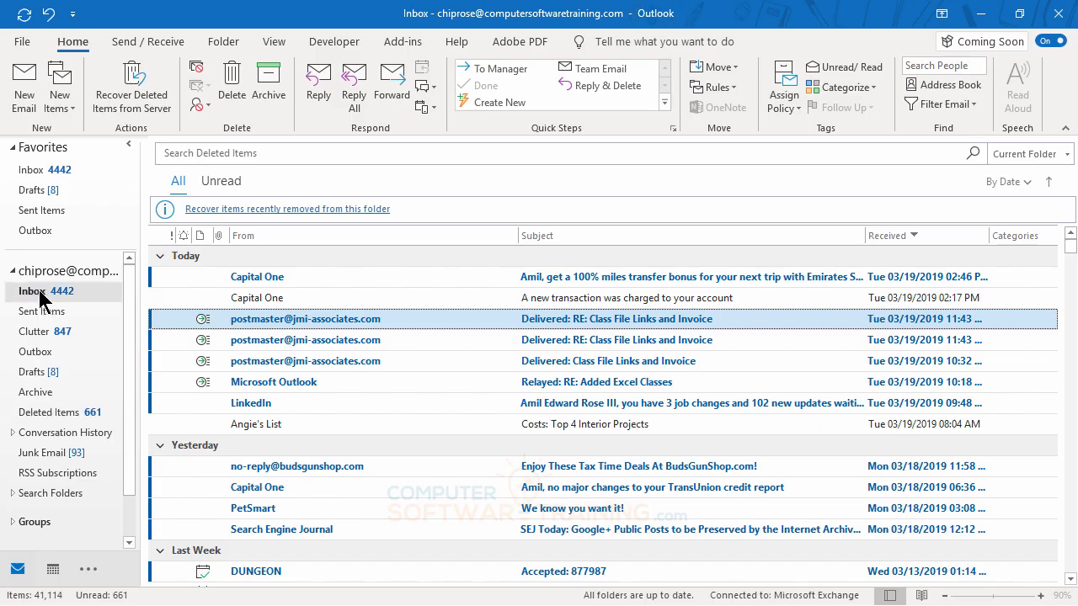
{"action": "left_click", "coordinate": [247, 227]}
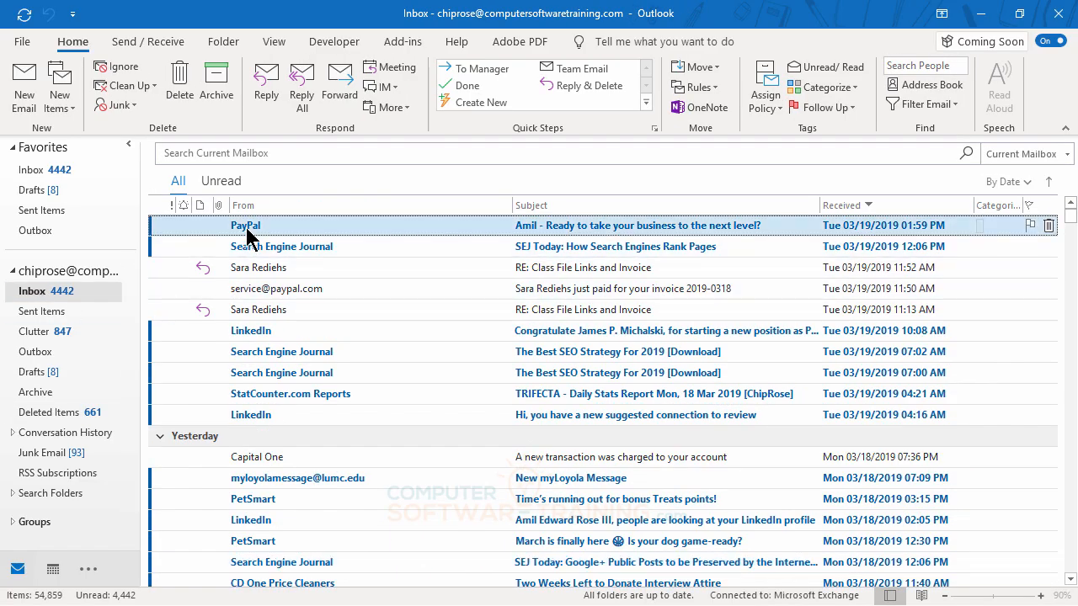
{"action": "scroll", "coordinate": [374, 475], "scroll_direction": "up", "scroll_amount": 1}
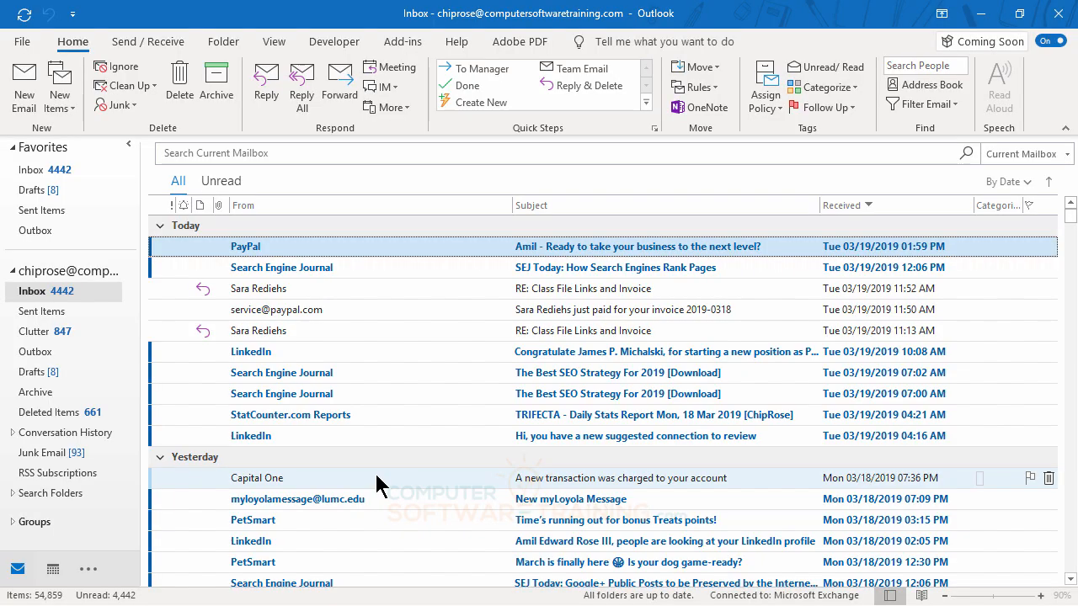
Permanently delete the second 11:43 "Delivered" message, "Relayed: RE: Added Excel Classes", the BudsGunShop message and "We know you want it!" from Deleted Items.
{"action": "left_click", "coordinate": [50, 414]}
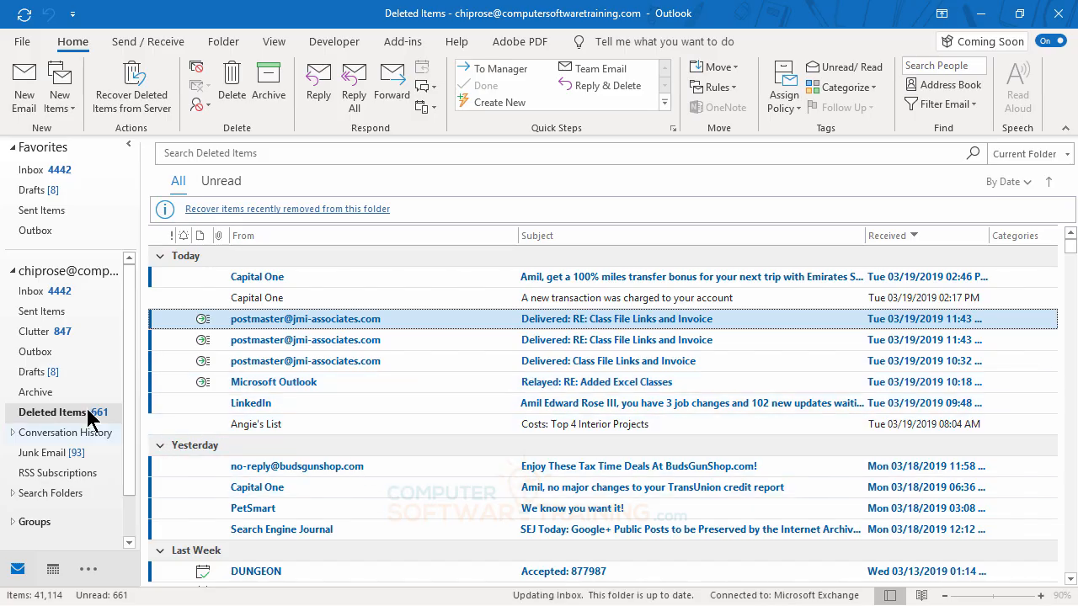
{"action": "left_click", "coordinate": [256, 345]}
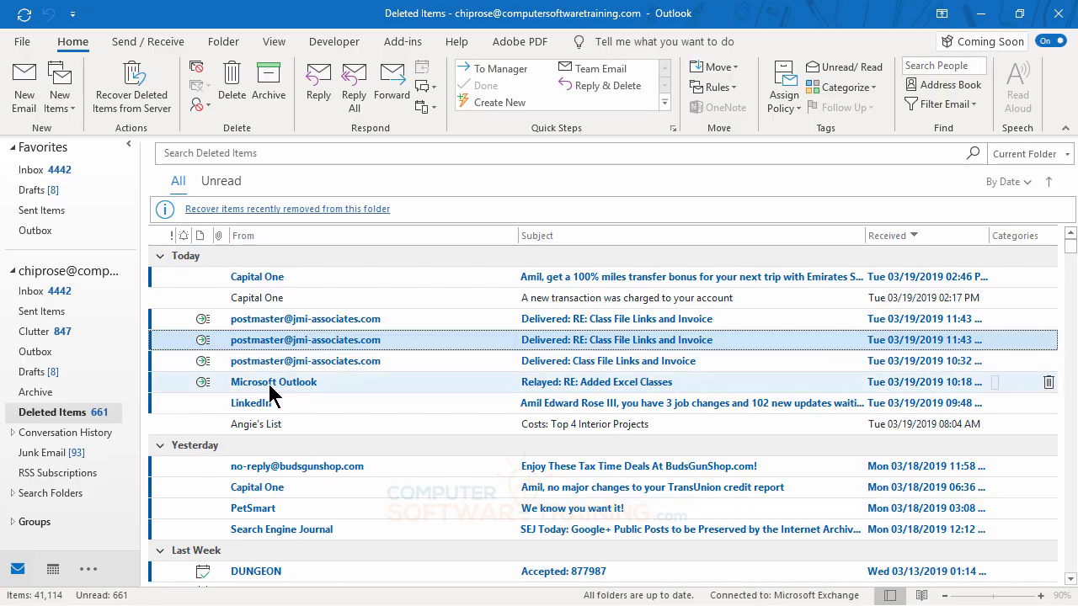
{"action": "left_click", "coordinate": [271, 384], "text": "ctrl"}
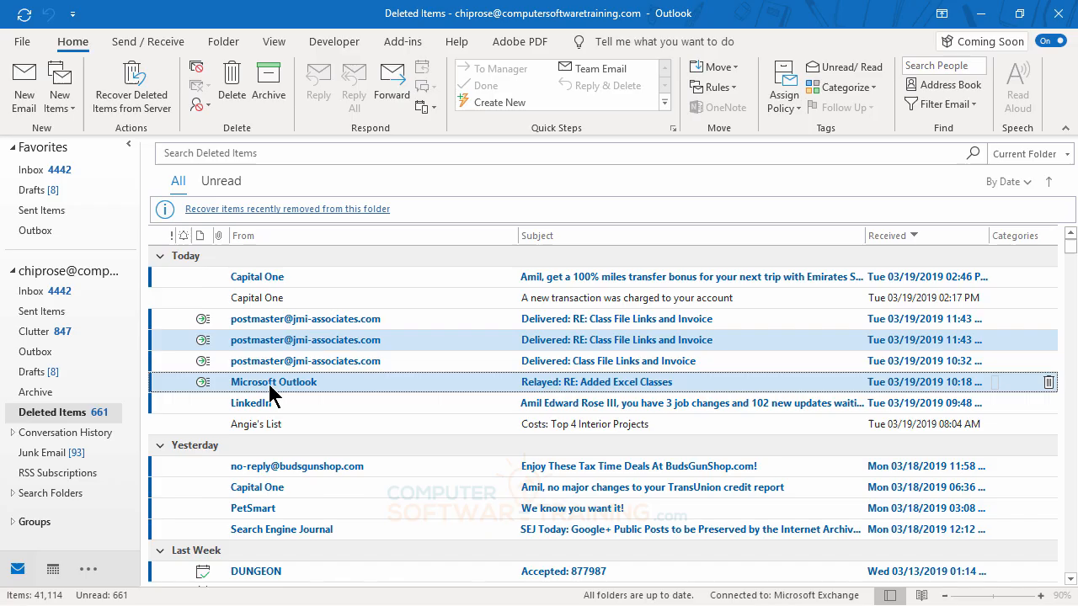
{"action": "left_click", "coordinate": [288, 468], "text": "ctrl"}
{"action": "left_click", "coordinate": [277, 509], "text": "ctrl"}
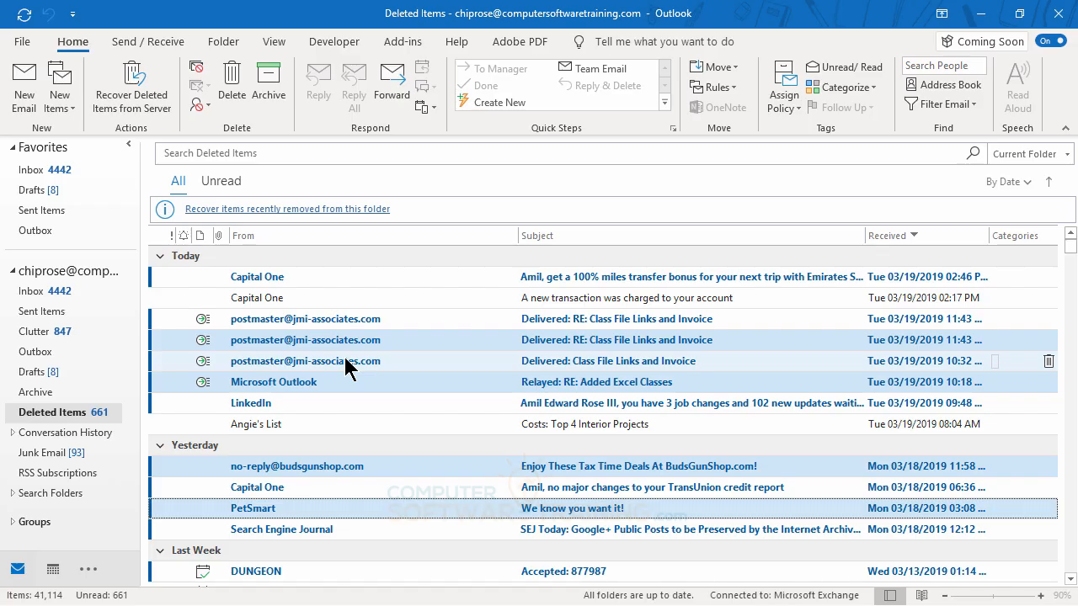
{"action": "key", "text": "Delete"}
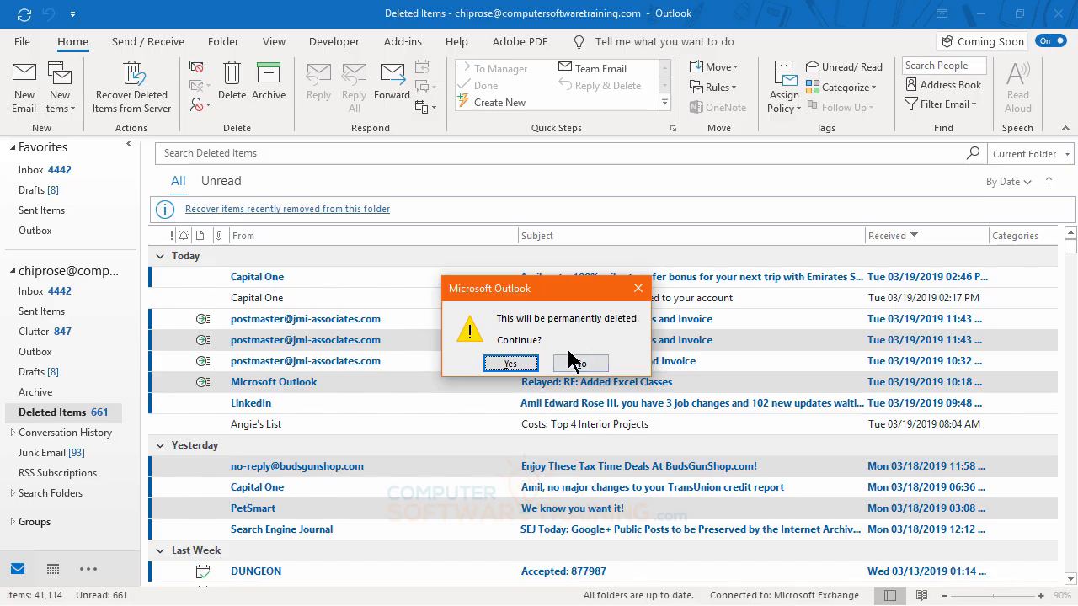
{"action": "left_click", "coordinate": [510, 363]}
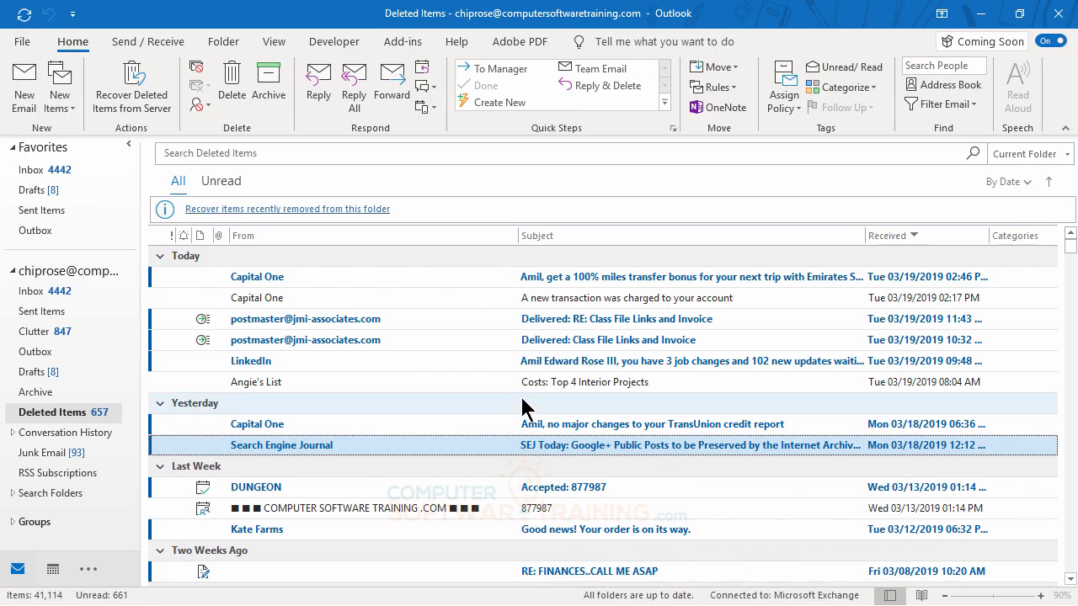
Permanently delete the 07:02 AM Search Engine Journal message directly from the Inbox, bypassing Deleted Items.
{"action": "left_click", "coordinate": [33, 292]}
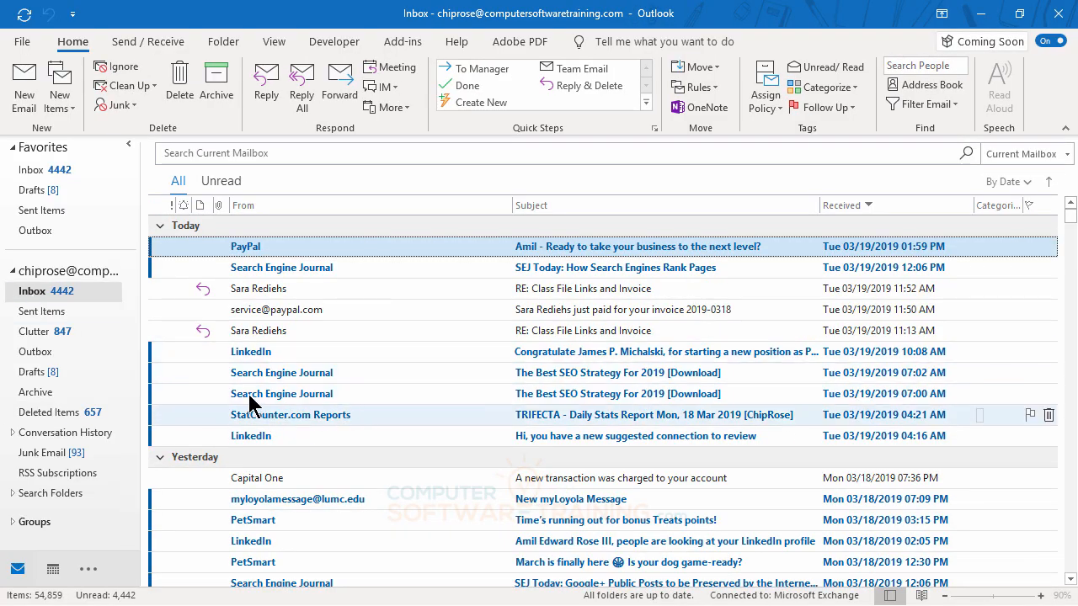
{"action": "left_click", "coordinate": [296, 373]}
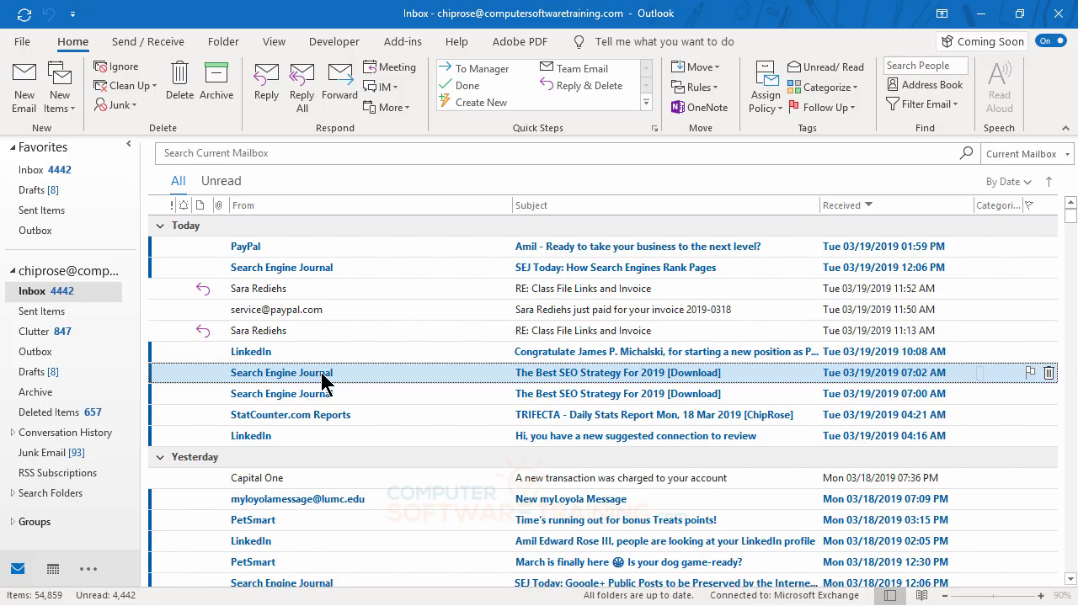
{"action": "key", "text": "shift+Delete"}
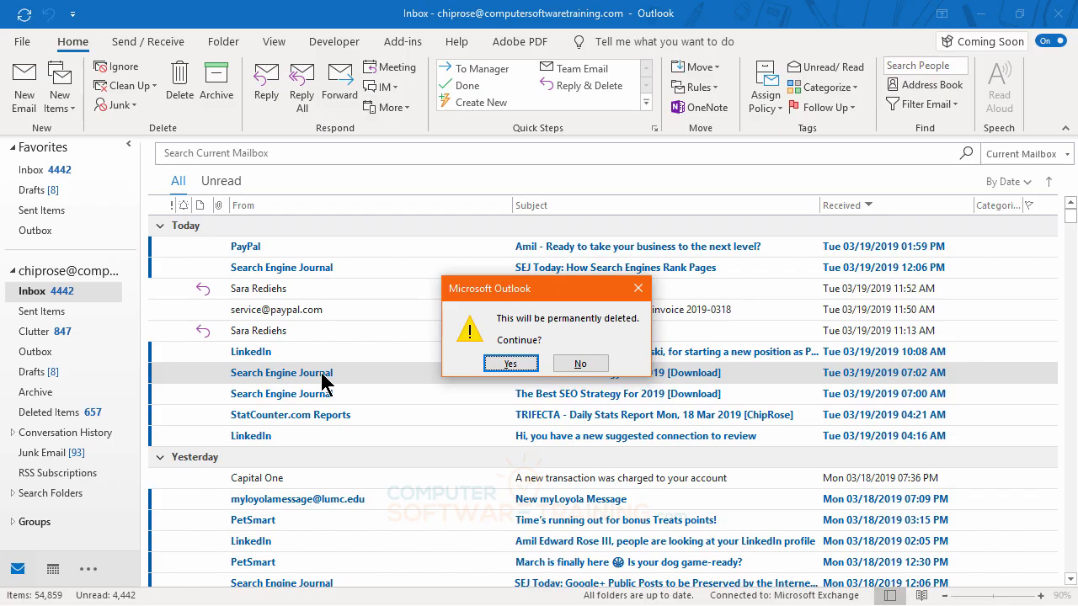
{"action": "left_click", "coordinate": [510, 364]}
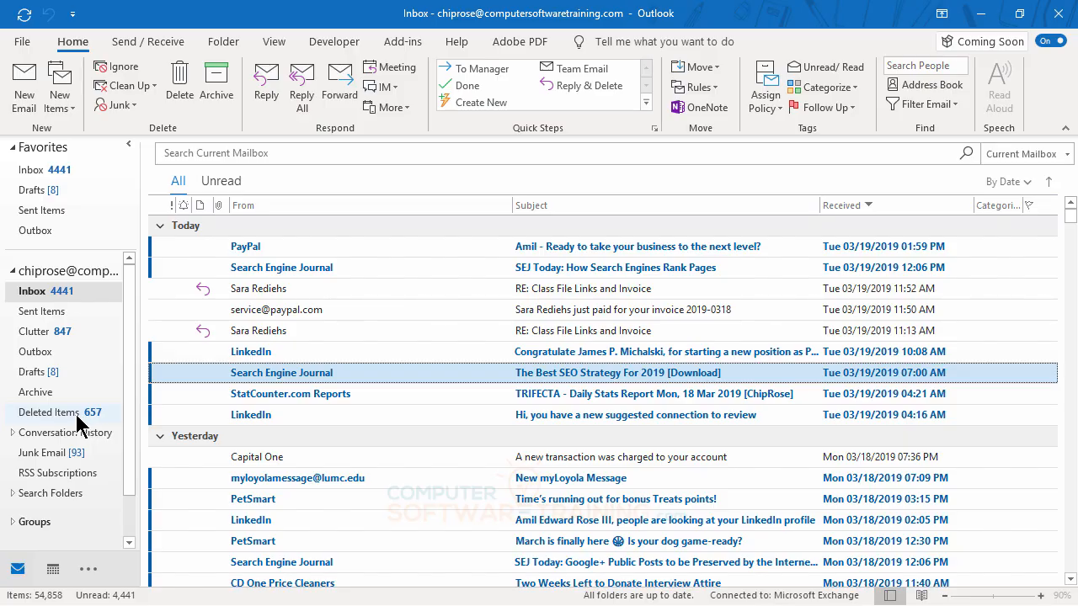
Recover the permanently deleted "The Best SEO Strategy For 2019" message, sorting the recoverable items by newest deletion date.
{"action": "left_click", "coordinate": [223, 46]}
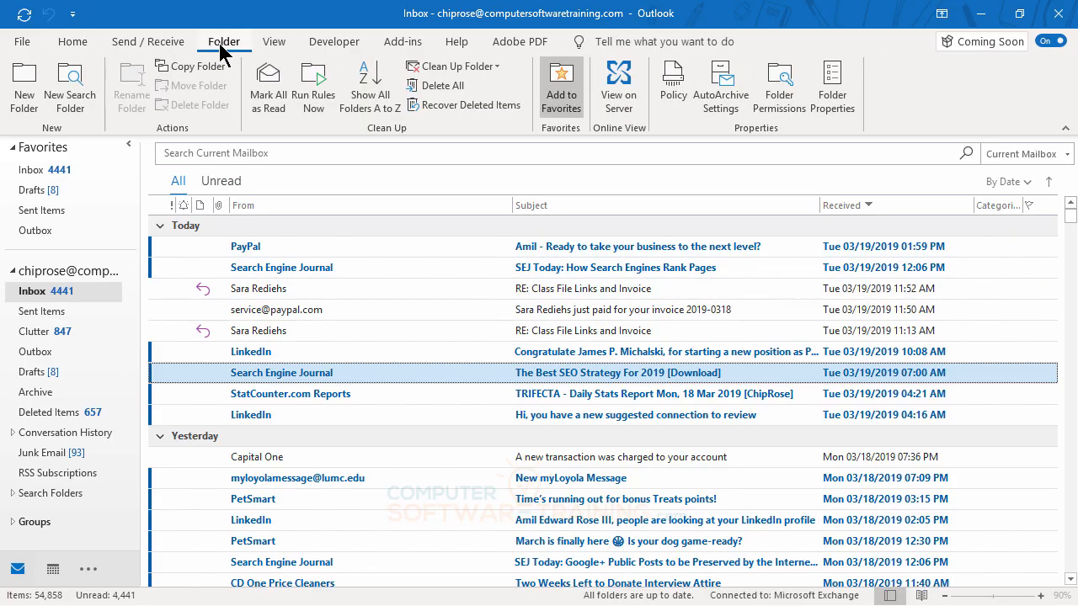
{"action": "left_click", "coordinate": [447, 106]}
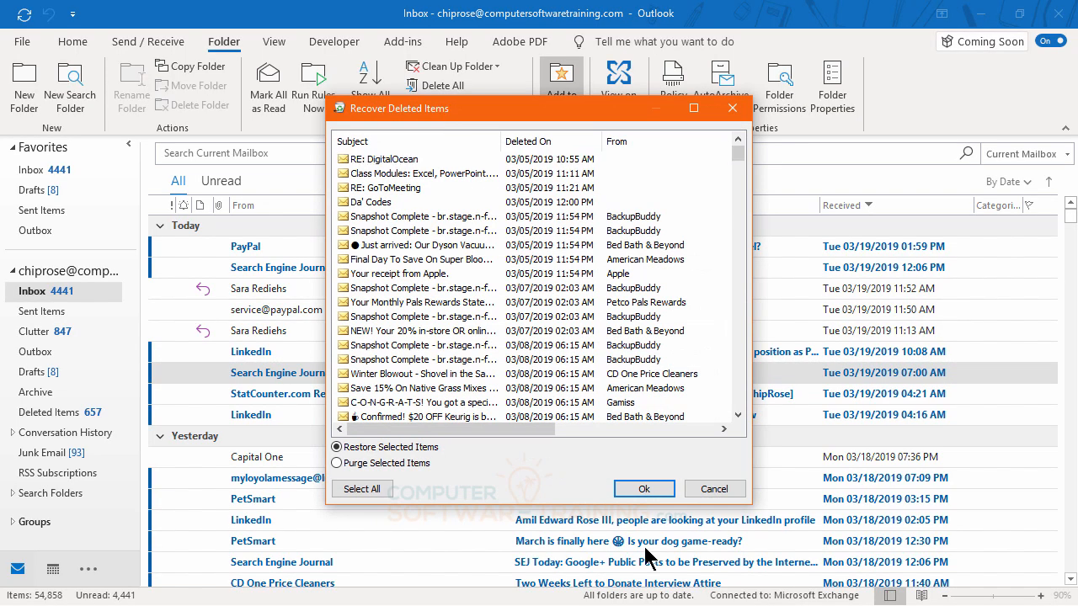
{"action": "left_click", "coordinate": [531, 143]}
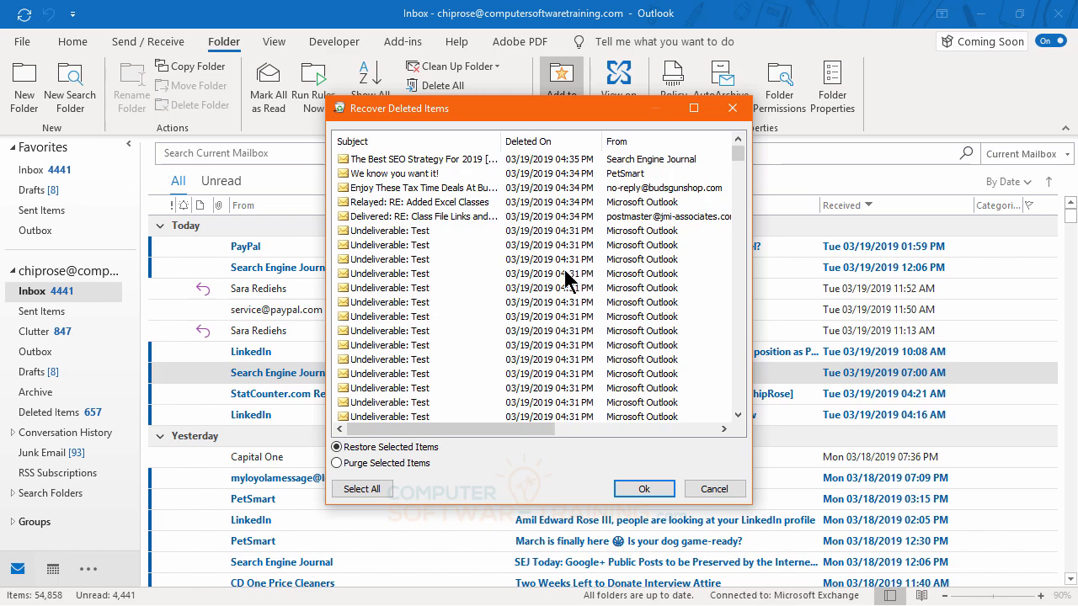
{"action": "left_click", "coordinate": [445, 160]}
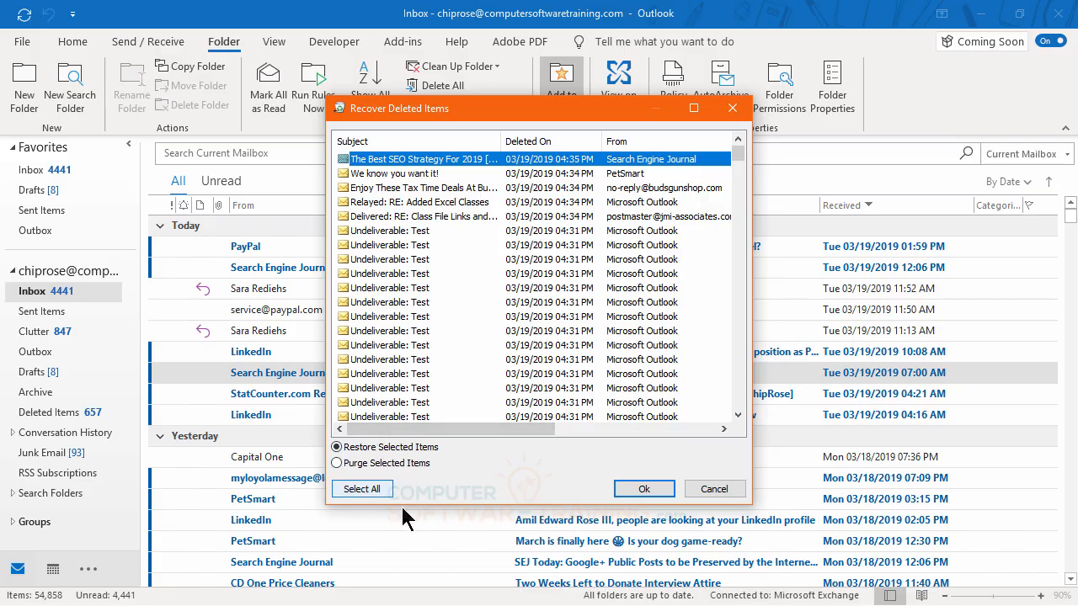
{"action": "left_click", "coordinate": [644, 491]}
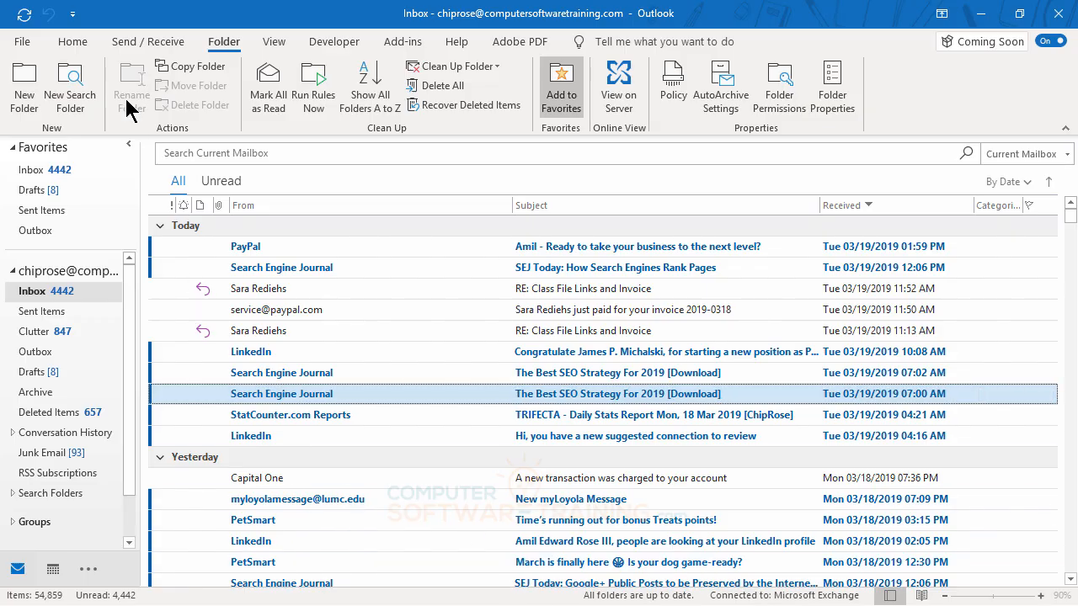
Recover the permanently deleted PetSmart message "We know you want it!", sorting recoverable items by newest deletion date, and locate it in the Inbox.
{"action": "left_click", "coordinate": [468, 106]}
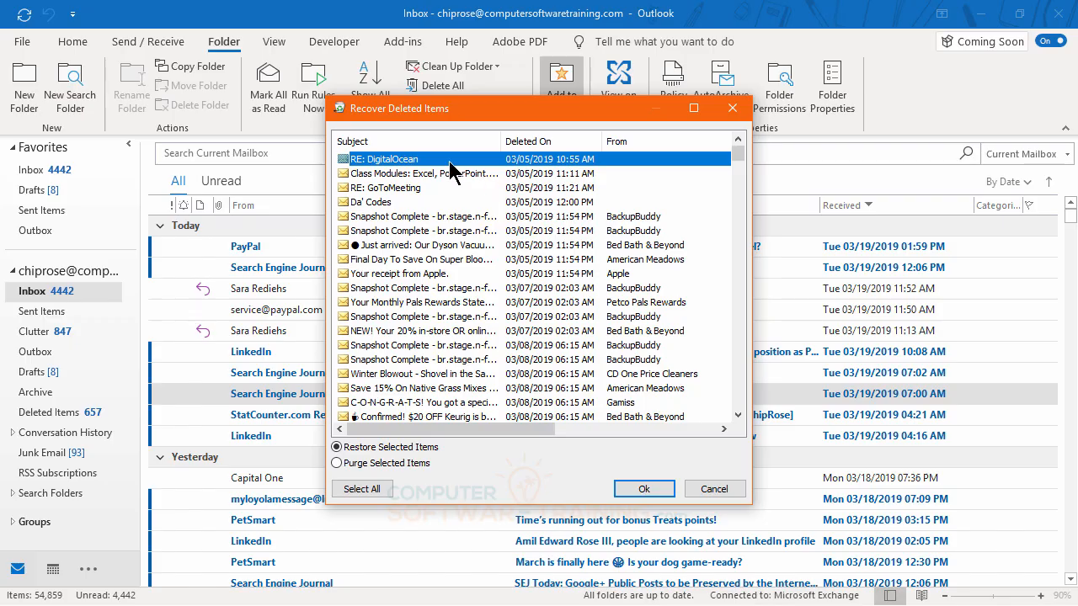
{"action": "left_click", "coordinate": [529, 145]}
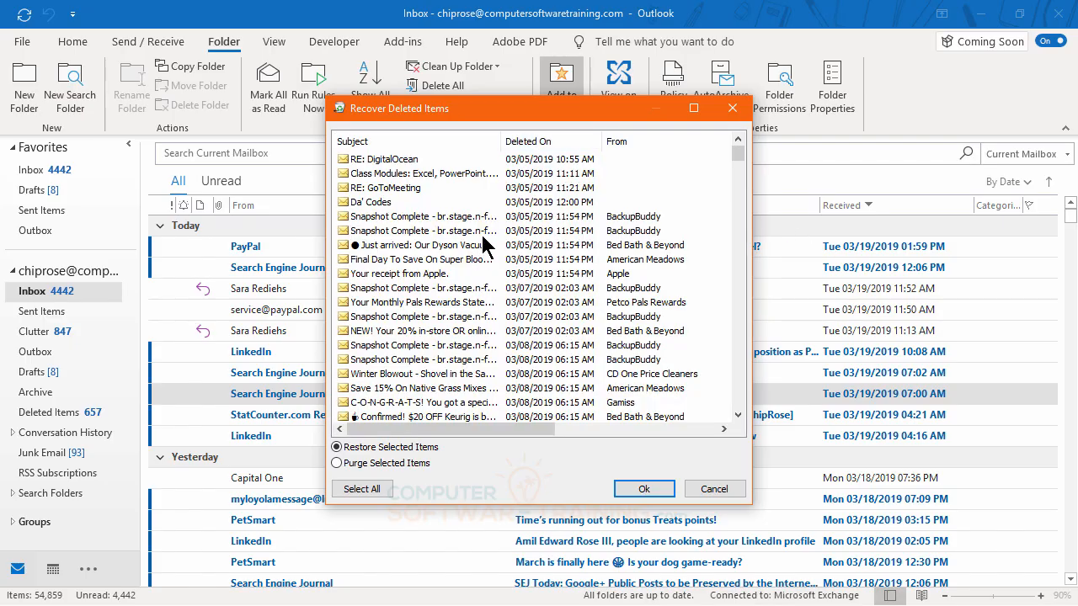
{"action": "left_click", "coordinate": [534, 144]}
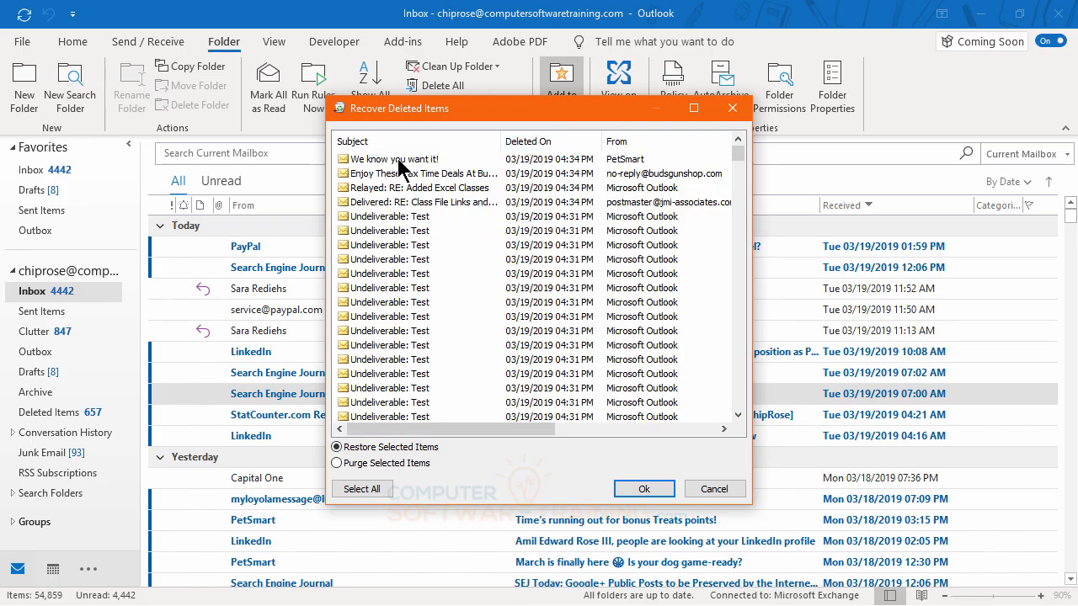
{"action": "left_click", "coordinate": [509, 162]}
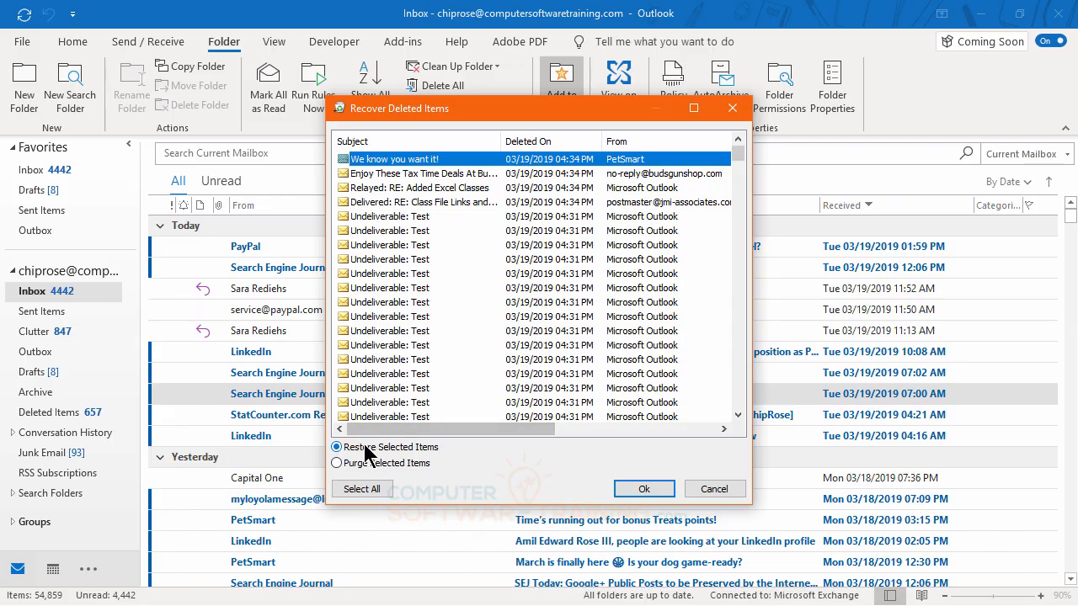
{"action": "left_click", "coordinate": [644, 490]}
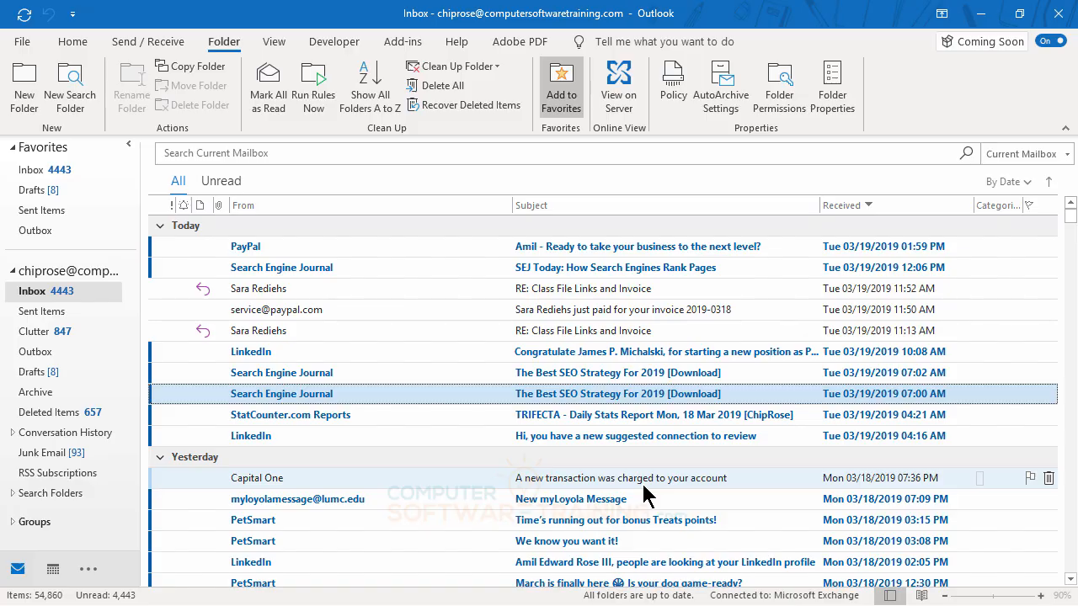
{"action": "left_click", "coordinate": [249, 545]}
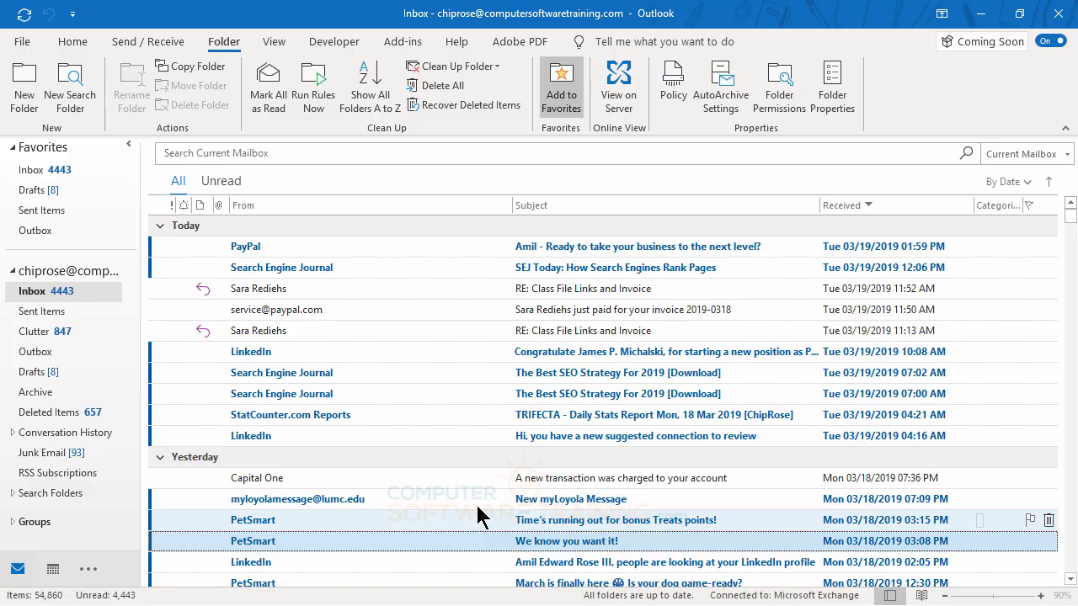
Purge "RE: DigitalOcean", "RE: GoToMeeting", "Da' Codes" and the second "Snapshot Complete" message from the recoverable deleted items.
{"action": "left_click", "coordinate": [437, 106]}
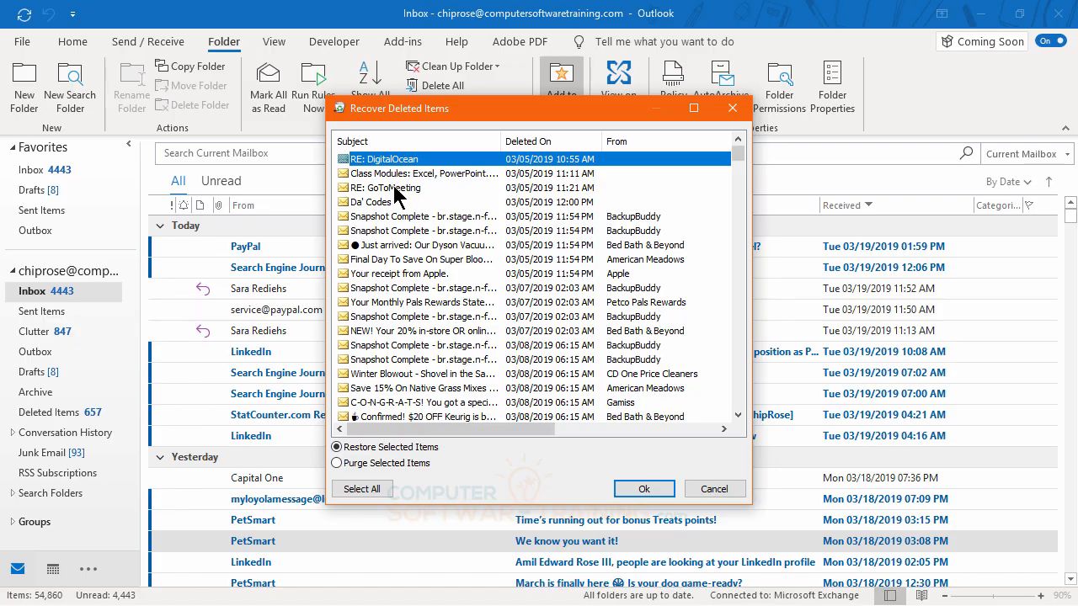
{"action": "left_click", "coordinate": [394, 189], "text": "ctrl"}
{"action": "left_click", "coordinate": [387, 205], "text": "ctrl"}
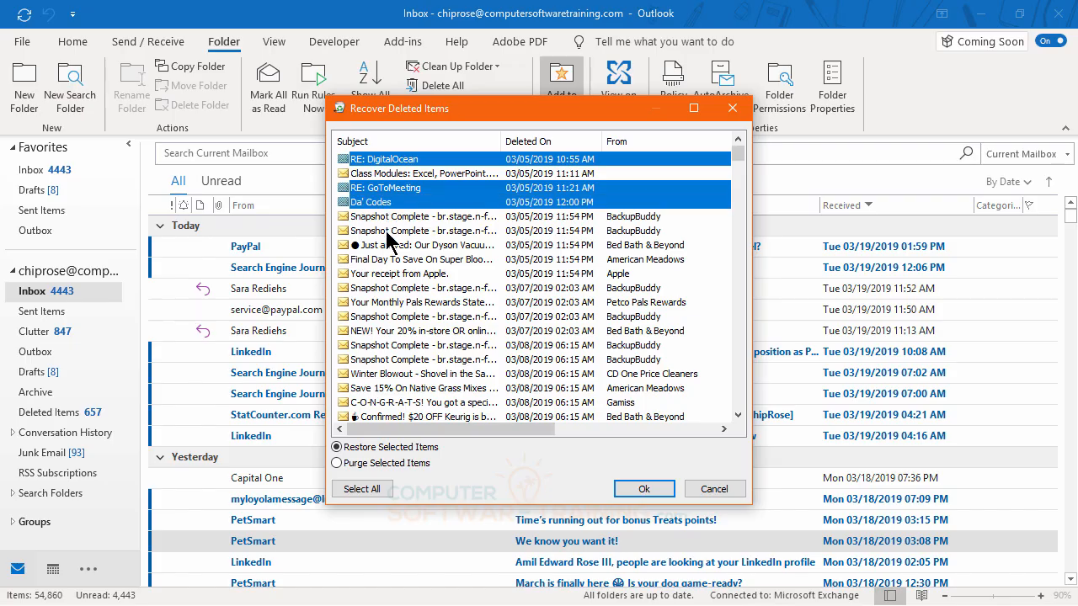
{"action": "left_click", "coordinate": [388, 231], "text": "ctrl"}
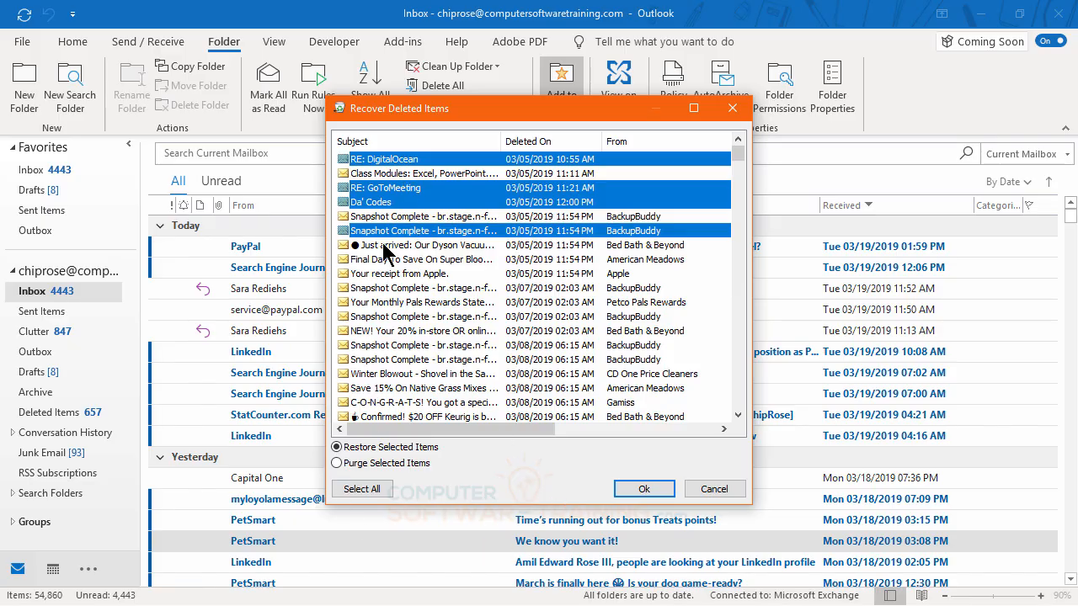
{"action": "left_click", "coordinate": [338, 464]}
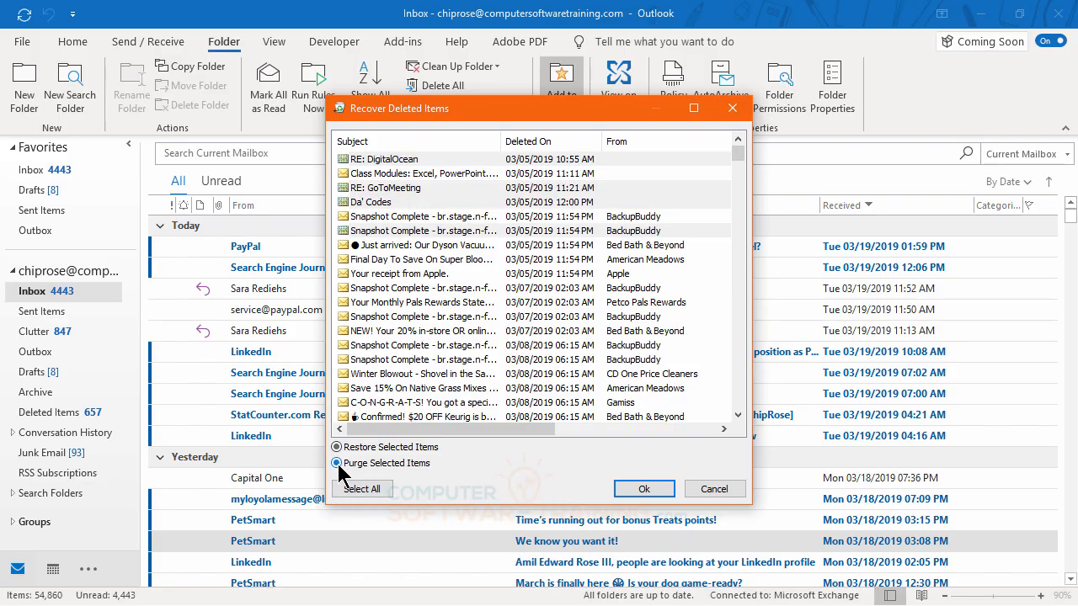
{"action": "left_click", "coordinate": [643, 490]}
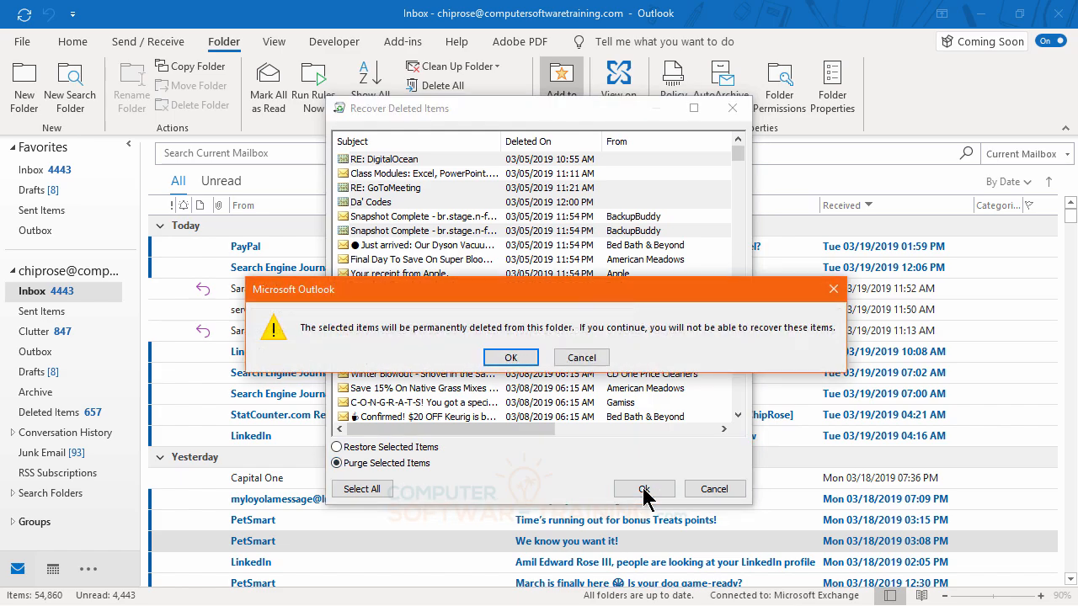
{"action": "left_click", "coordinate": [523, 359]}
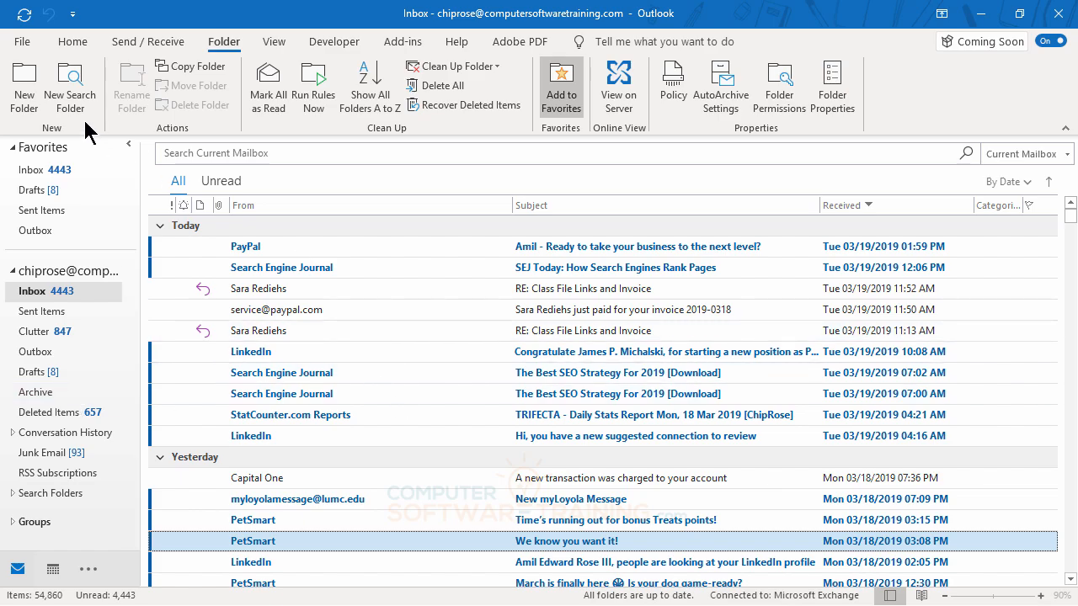
Move the 11:50 AM PayPal invoice message from the Inbox to the Archive folder.
{"action": "left_click", "coordinate": [72, 42]}
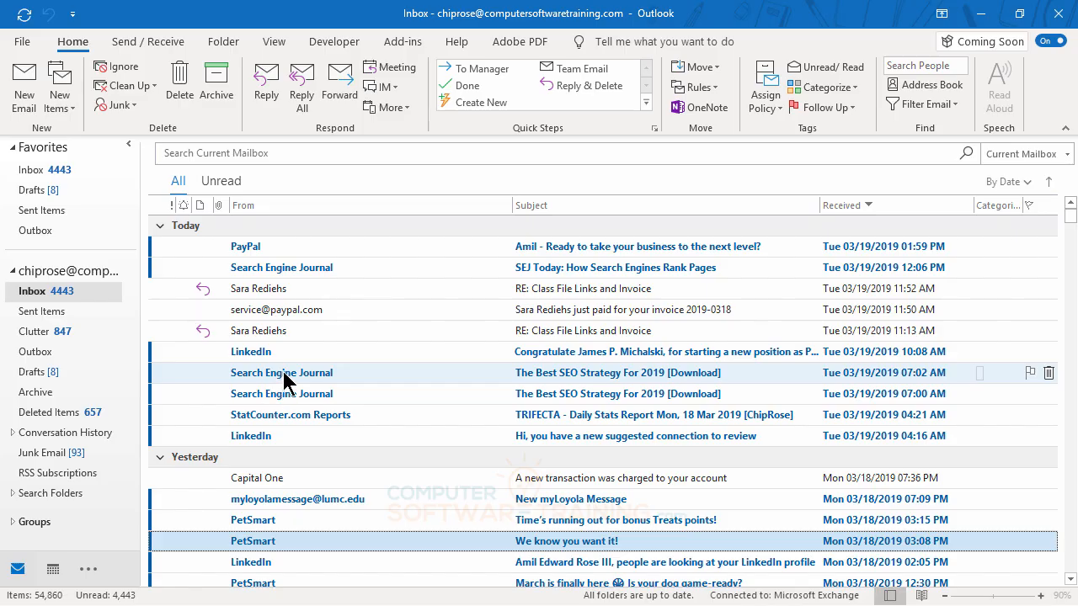
{"action": "left_click", "coordinate": [271, 319]}
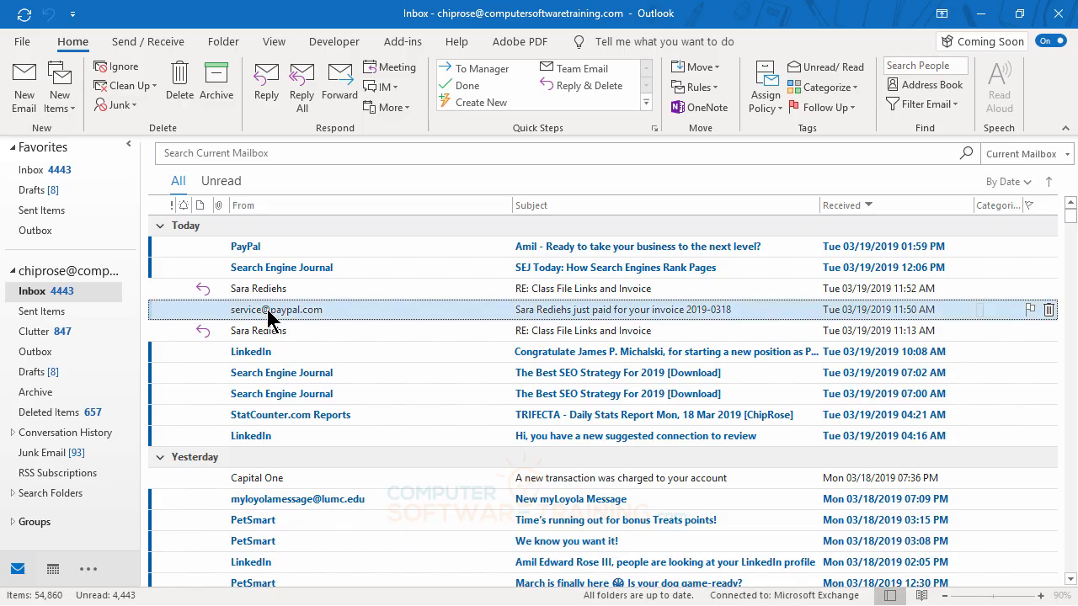
{"action": "left_click_drag", "start_coordinate": [270, 319], "coordinate": [46, 401]}
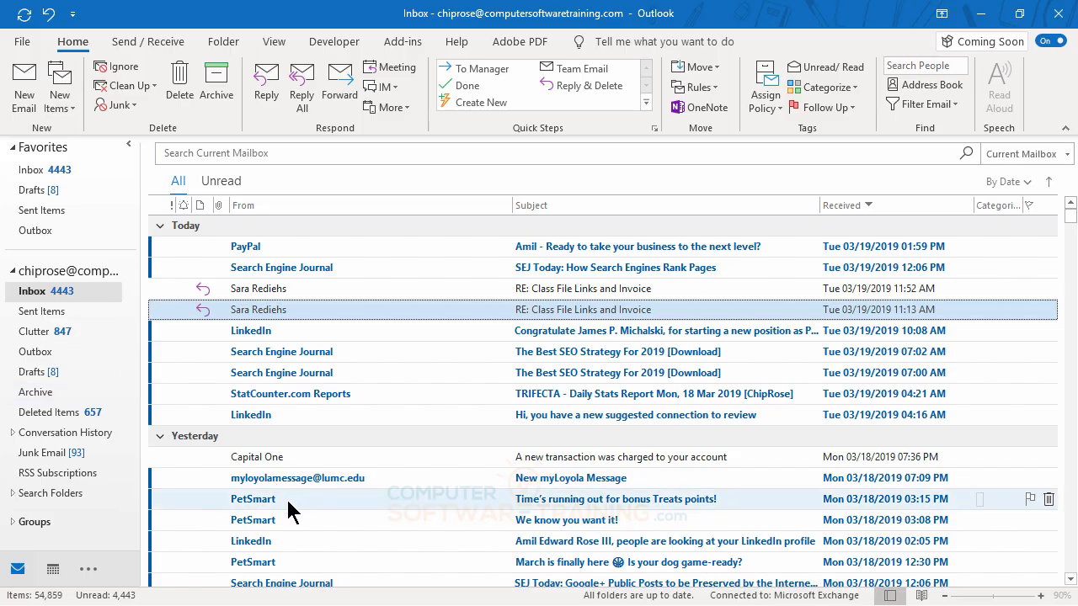
Archive the 07:00 AM Search Engine Journal, StatCounter.com Reports and 04:16 AM LinkedIn messages, and check them in the Archive folder.
{"action": "left_click", "coordinate": [270, 380]}
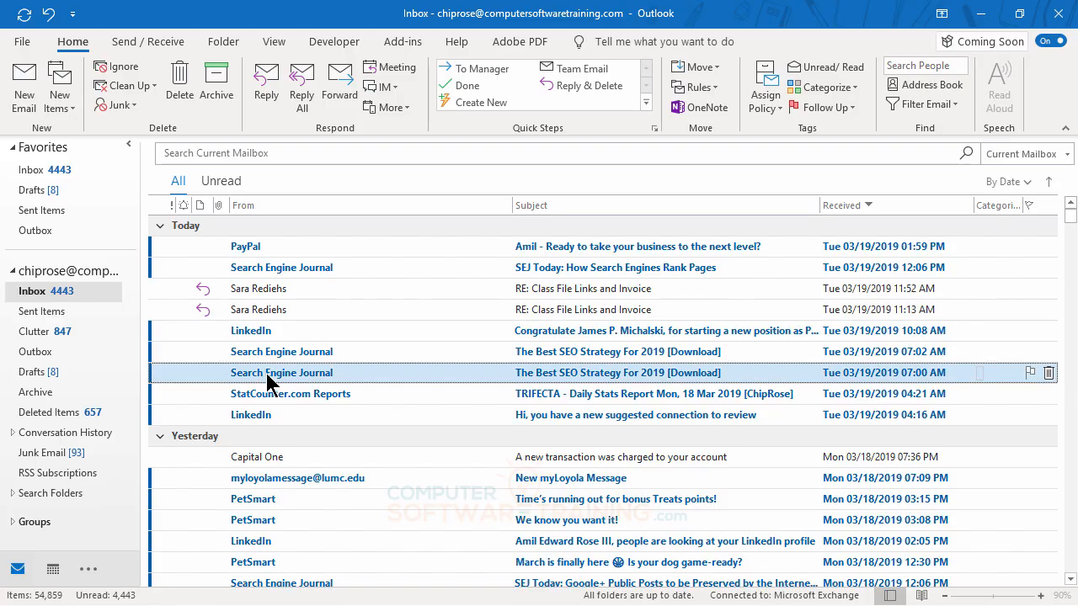
{"action": "key", "text": "BackSpace"}
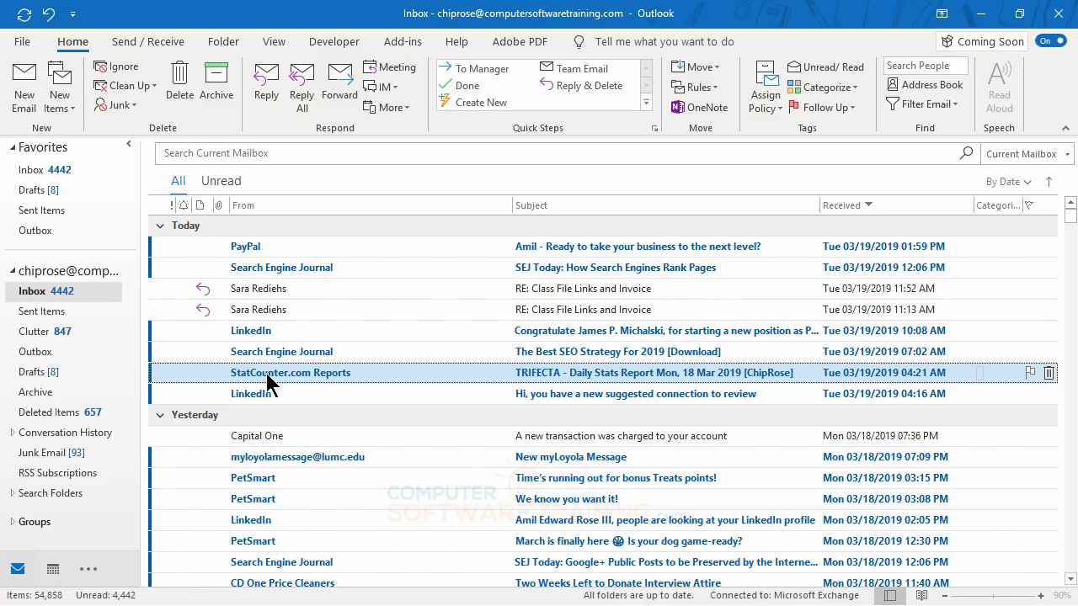
{"action": "key", "text": "Delete"}
{"action": "key", "text": "Delete"}
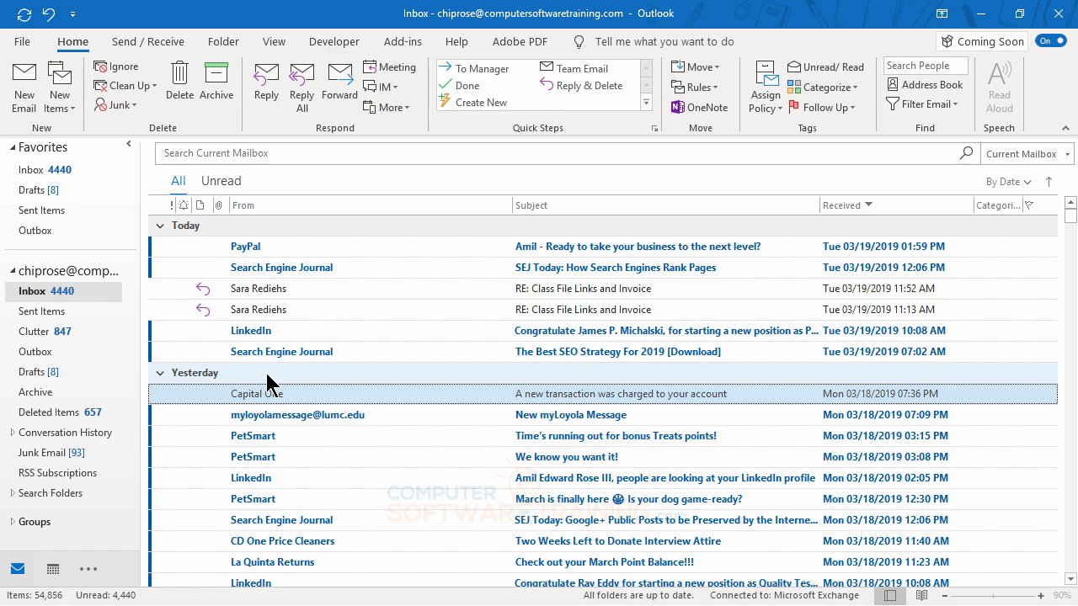
{"action": "left_click", "coordinate": [40, 392]}
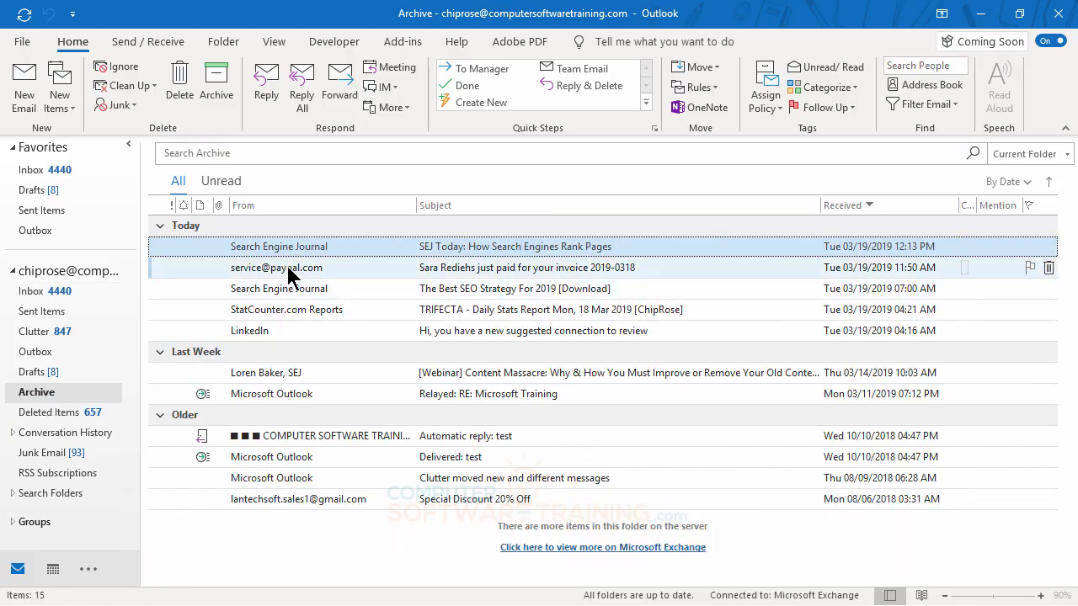
{"action": "left_click", "coordinate": [39, 290]}
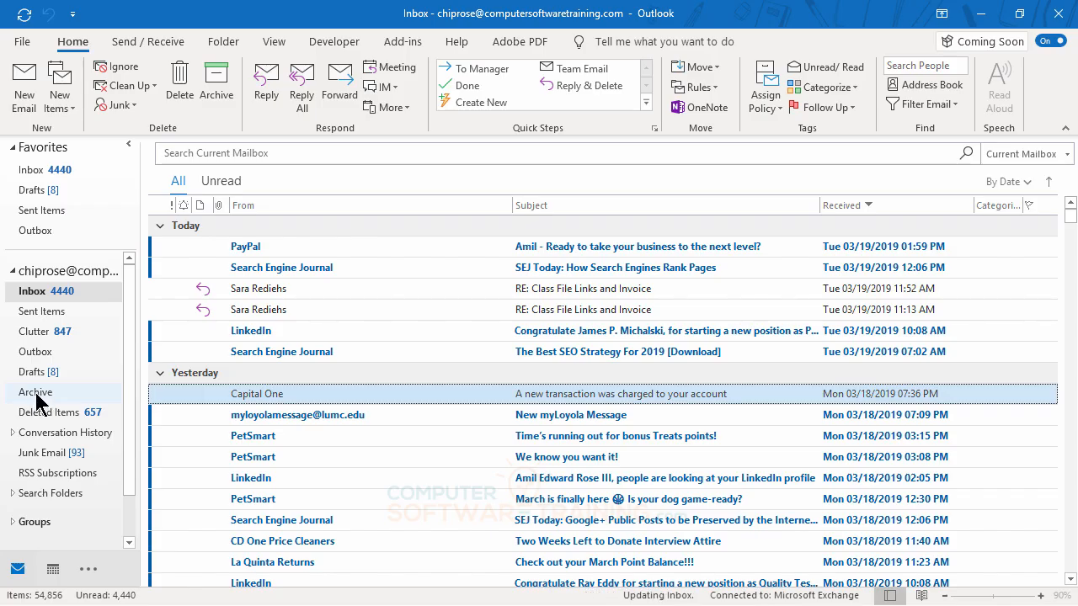
{"action": "left_click", "coordinate": [36, 400]}
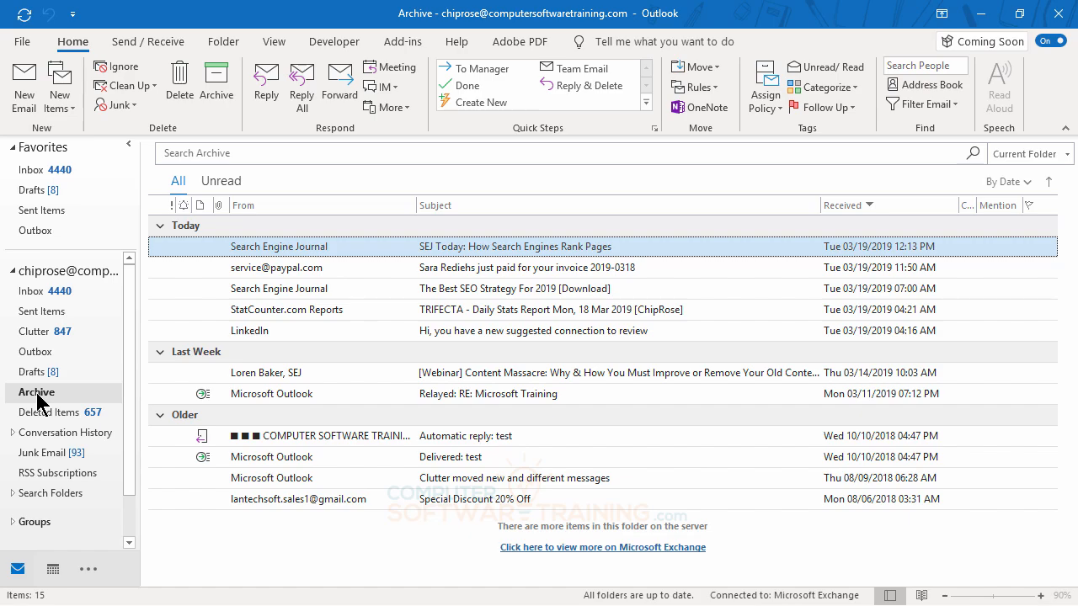
Archive the 10:08 AM LinkedIn message from today, yesterday's three PetSmart messages and the CD One Price Cleaners message together from the Inbox.
{"action": "left_click", "coordinate": [38, 291]}
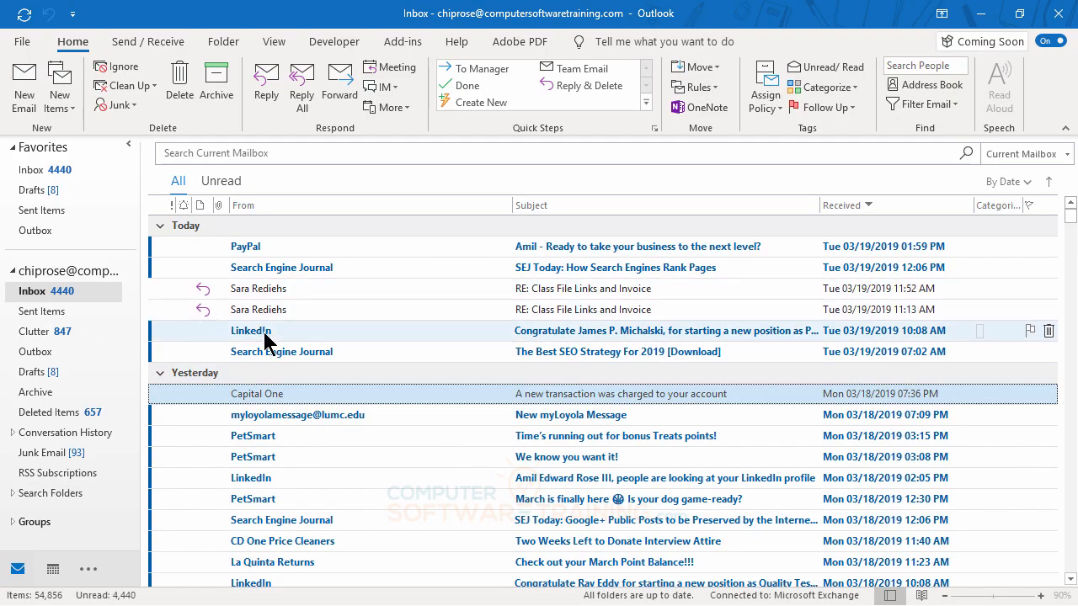
{"action": "left_click", "coordinate": [265, 334]}
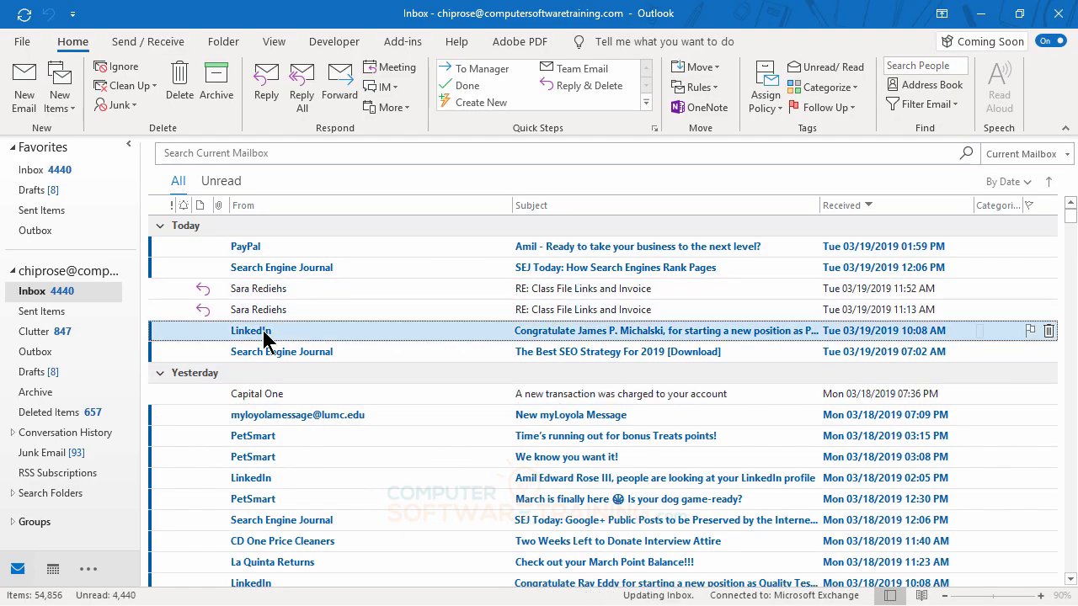
{"action": "left_click", "coordinate": [251, 438], "text": "ctrl"}
{"action": "left_click", "coordinate": [266, 459], "text": "ctrl"}
{"action": "left_click", "coordinate": [267, 500], "text": "ctrl"}
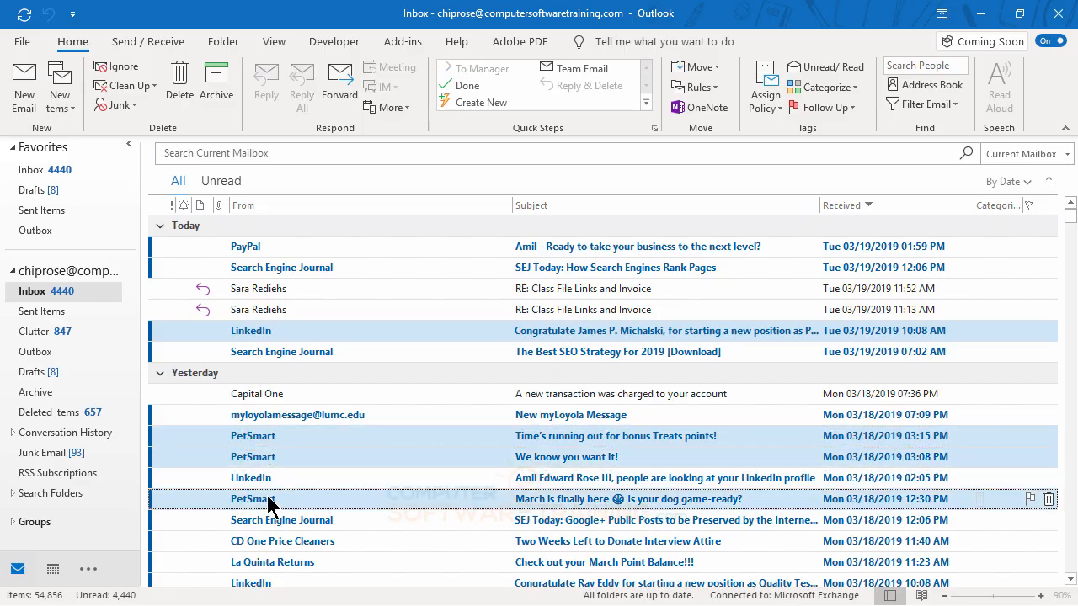
{"action": "left_click", "coordinate": [284, 544], "text": "ctrl"}
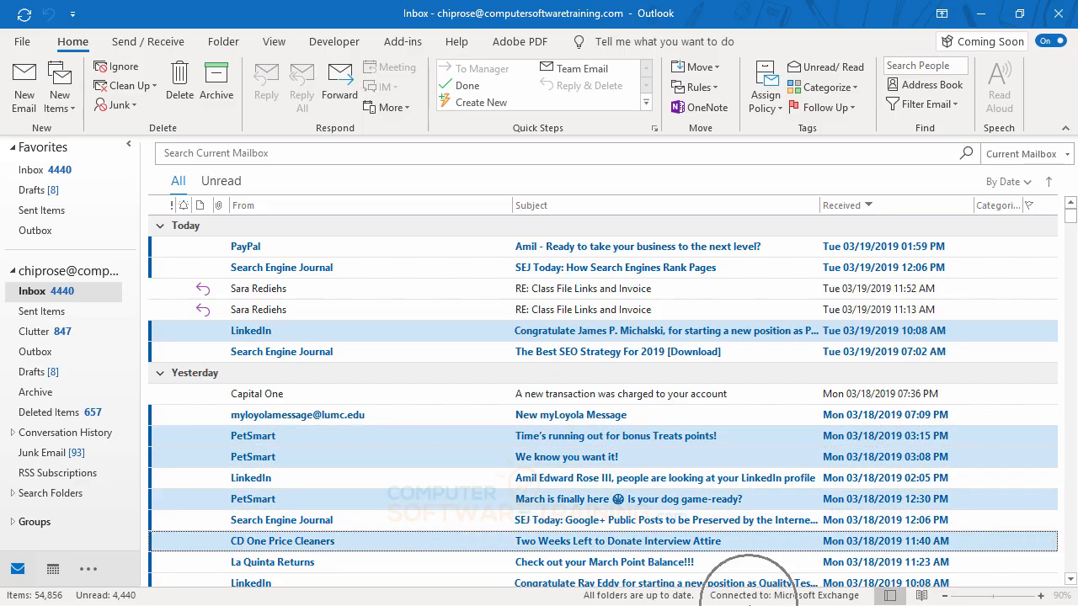
{"action": "key", "text": "Delete"}
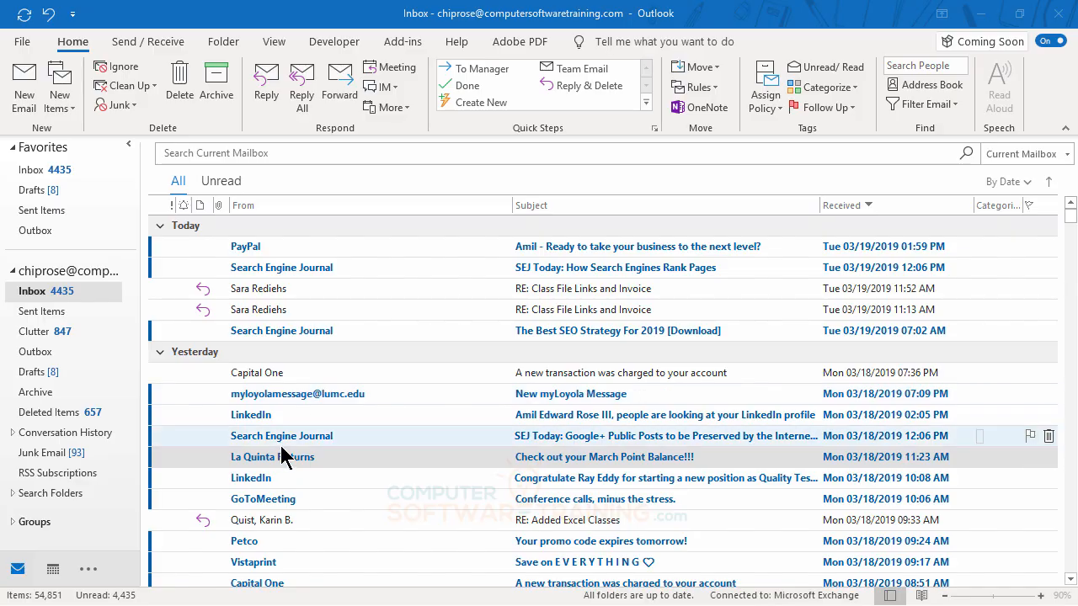
Create a subfolder named "Business" under the Inbox.
{"action": "left_click", "coordinate": [33, 293]}
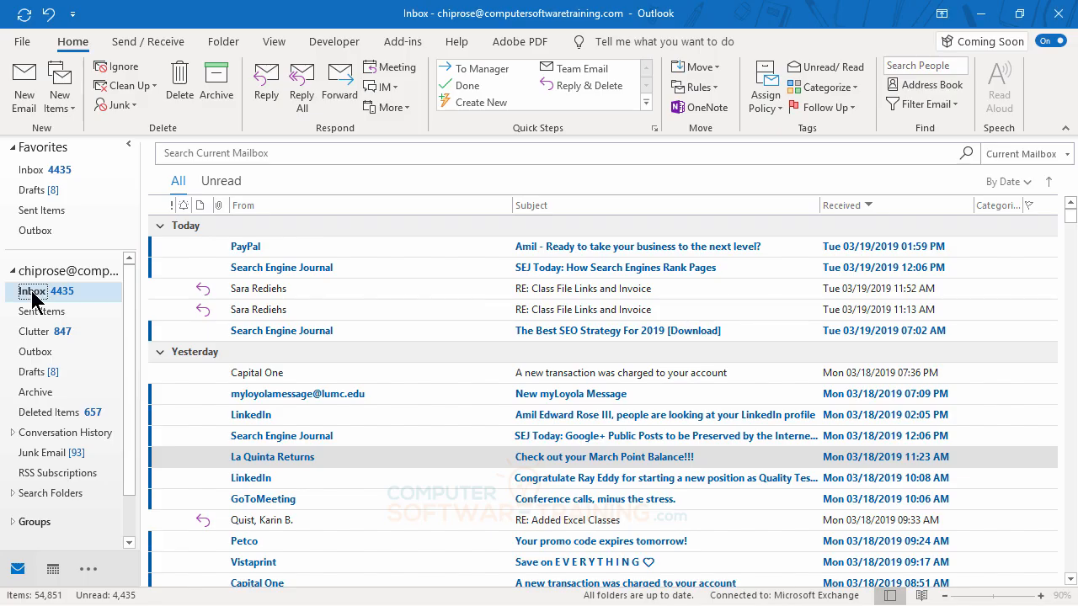
{"action": "right_click", "coordinate": [33, 300]}
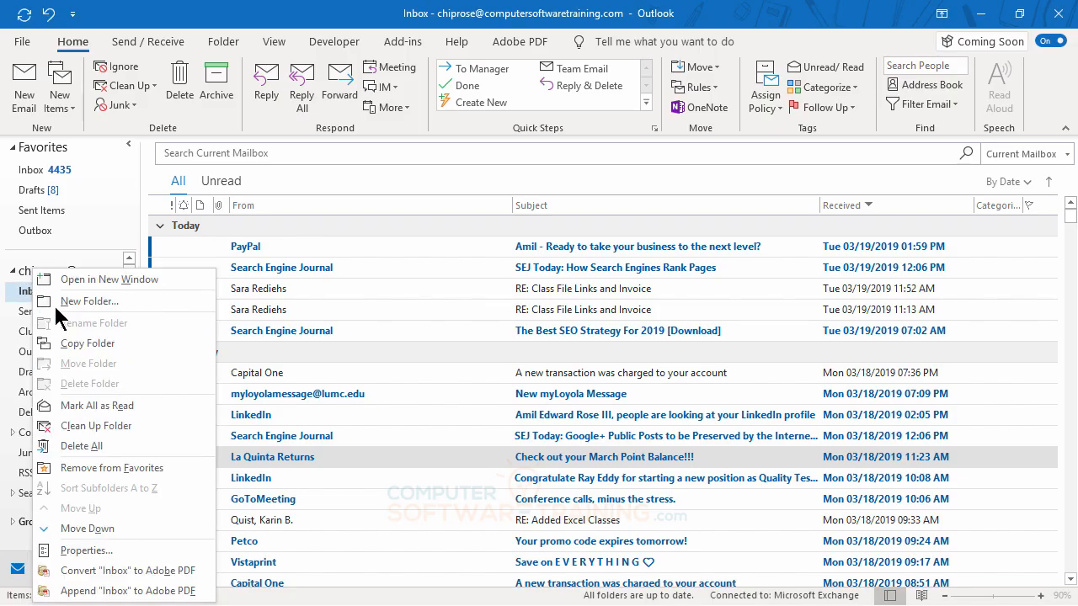
{"action": "left_click", "coordinate": [85, 301]}
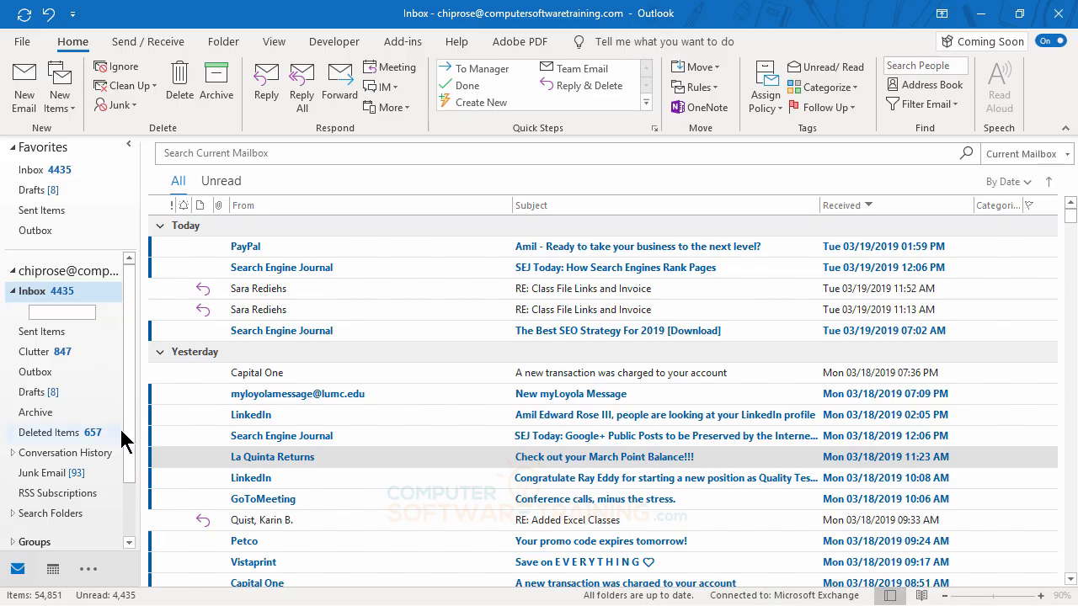
{"action": "type", "text": "Business"}
{"action": "key", "text": "Return"}
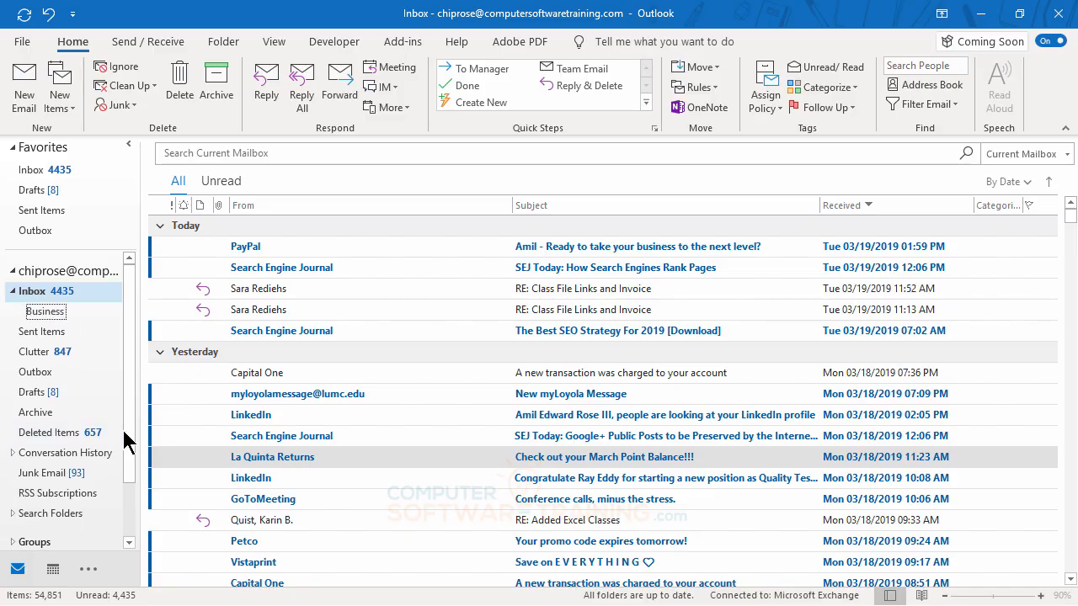
Create a second Inbox subfolder named "Project 1".
{"action": "right_click", "coordinate": [31, 300]}
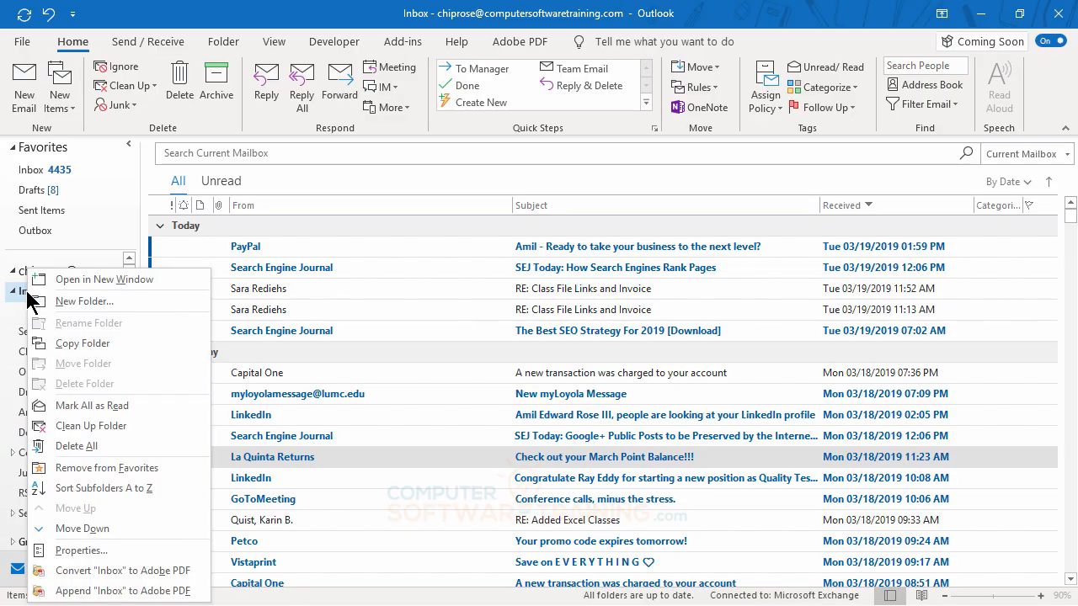
{"action": "left_click", "coordinate": [82, 301]}
{"action": "type", "text": "P"}
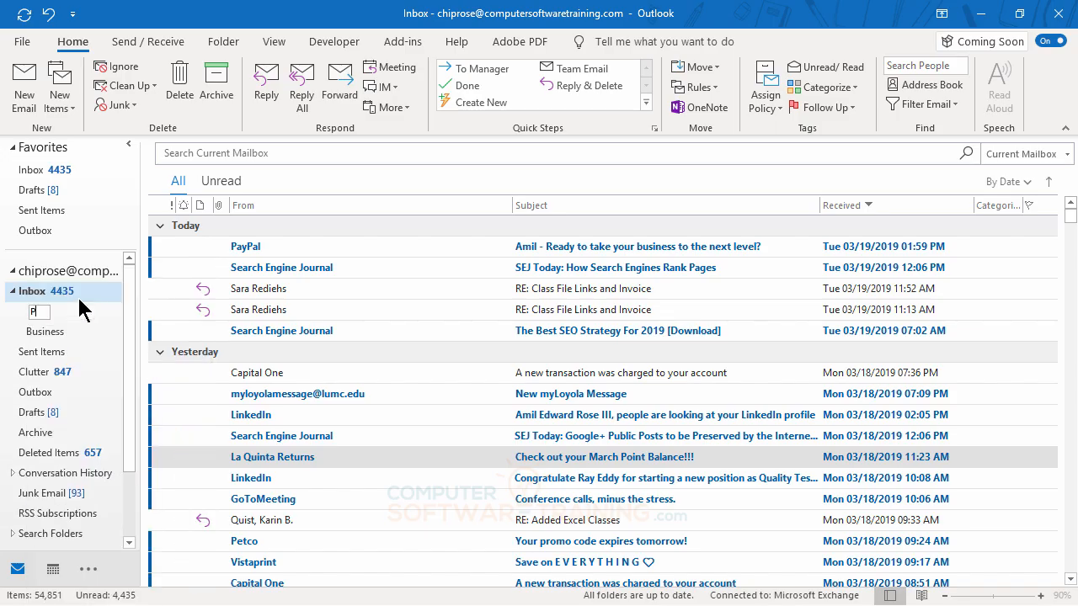
{"action": "type", "text": "roject 1"}
{"action": "key", "text": "Return"}
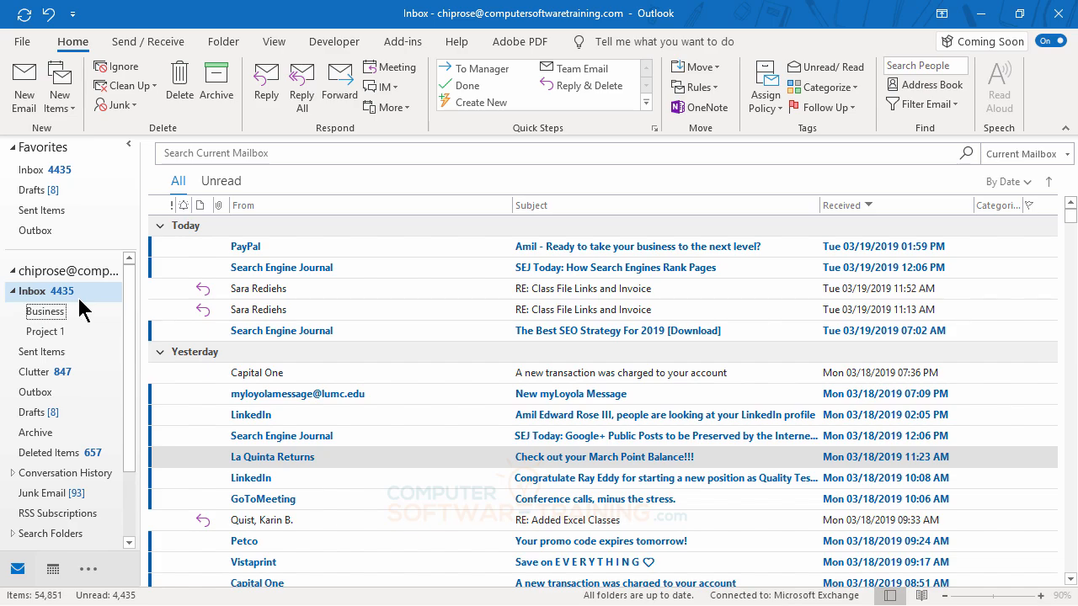
Reorder the Inbox subfolders by moving Project 1 above Business.
{"action": "left_click", "coordinate": [78, 299]}
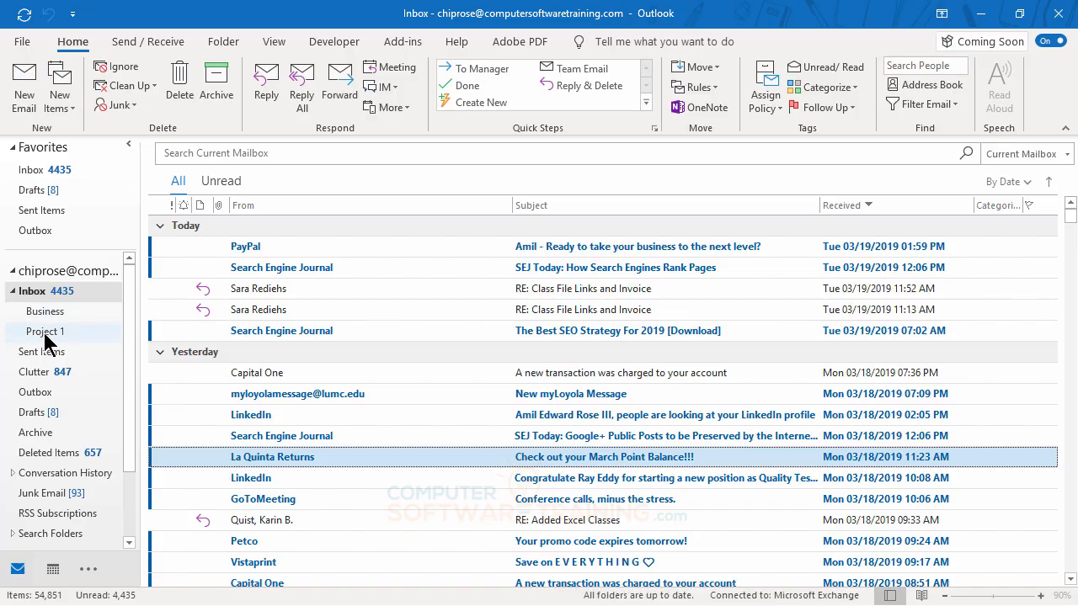
{"action": "left_click_drag", "start_coordinate": [48, 340], "coordinate": [48, 309]}
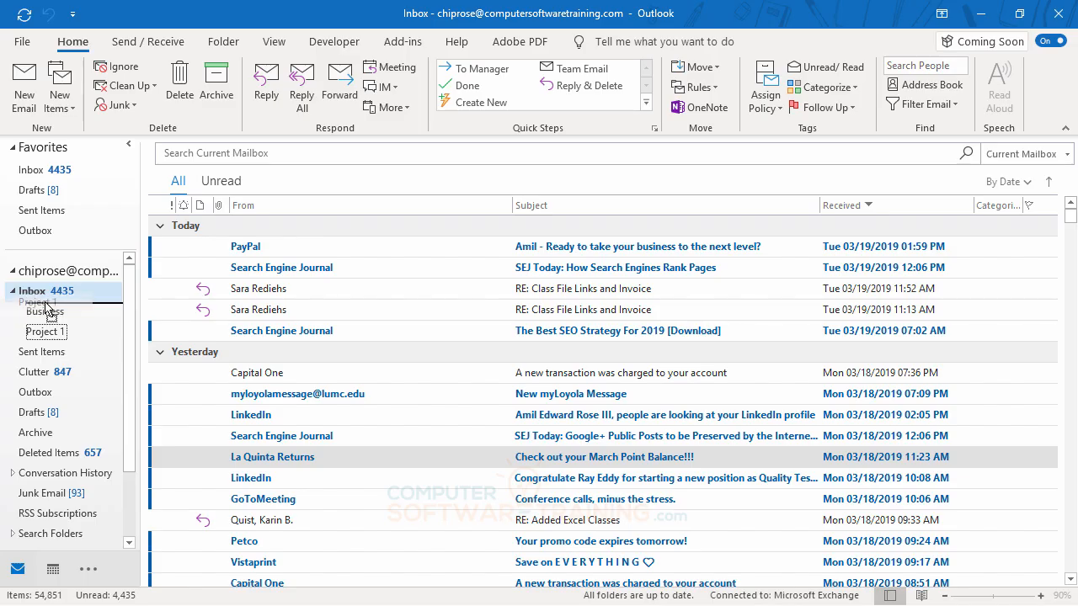
{"action": "left_click_drag", "start_coordinate": [48, 308], "coordinate": [51, 314]}
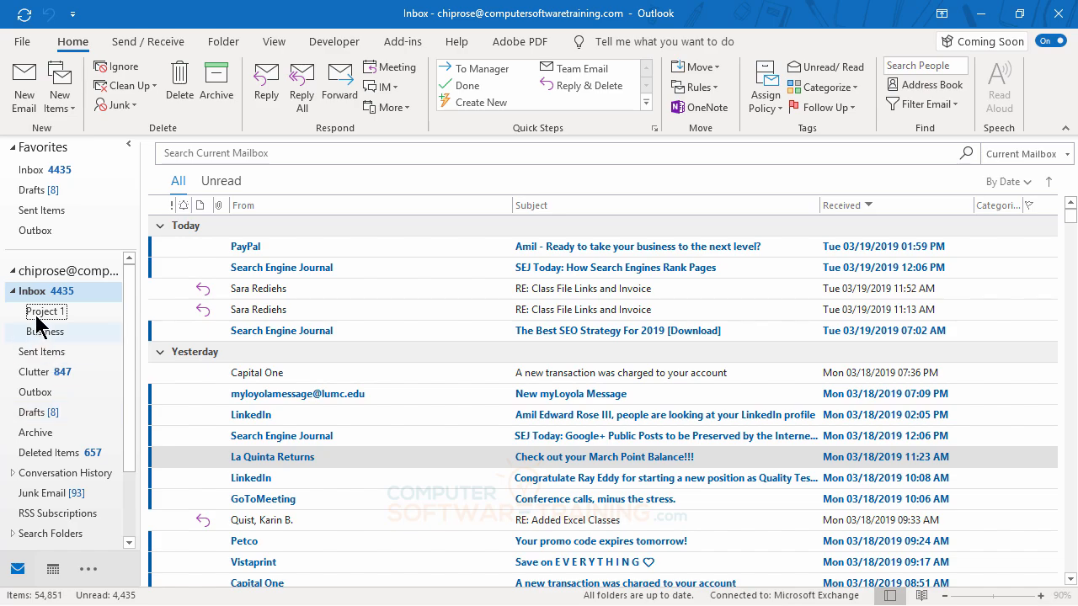
Move yesterday's 07:36 PM Capital One message into the Project 1 folder and the GoToMeeting message into the Business folder.
{"action": "left_click", "coordinate": [279, 290]}
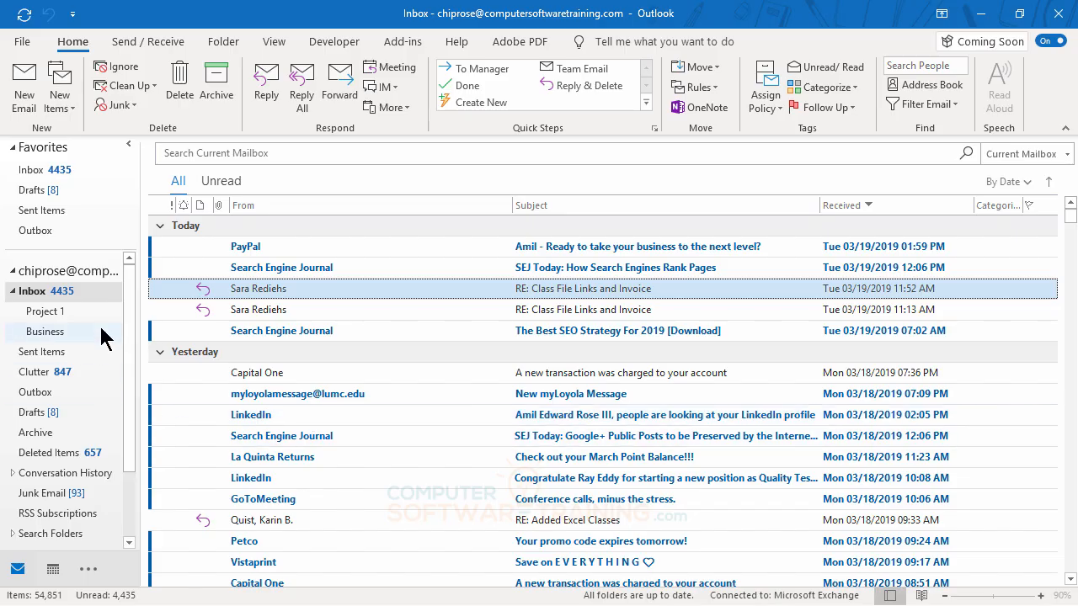
{"action": "left_click", "coordinate": [256, 380]}
{"action": "left_click_drag", "start_coordinate": [255, 380], "coordinate": [50, 313]}
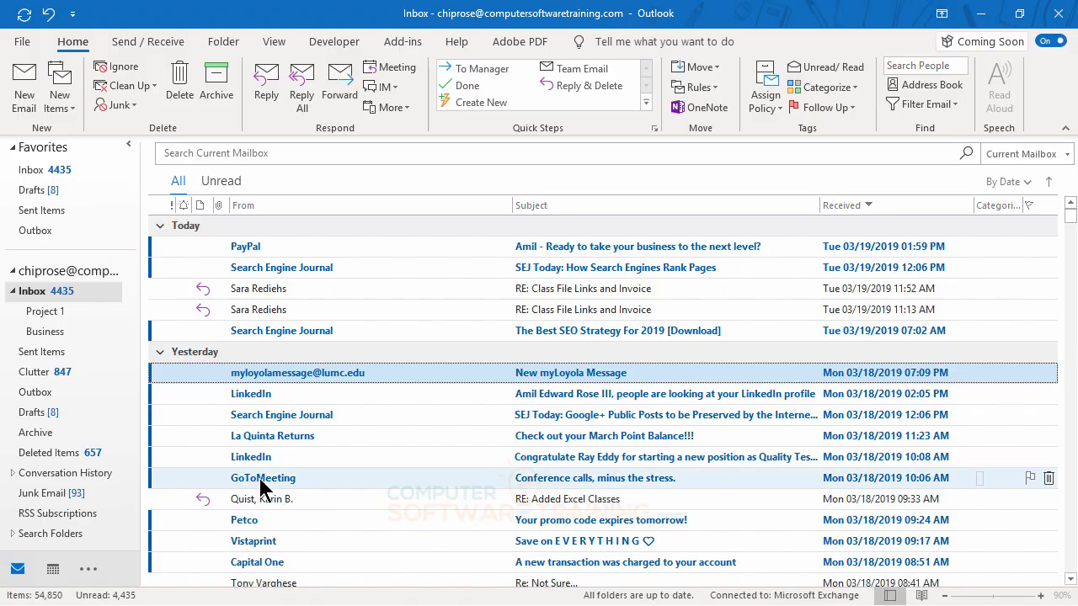
{"action": "left_click_drag", "start_coordinate": [261, 486], "coordinate": [56, 337]}
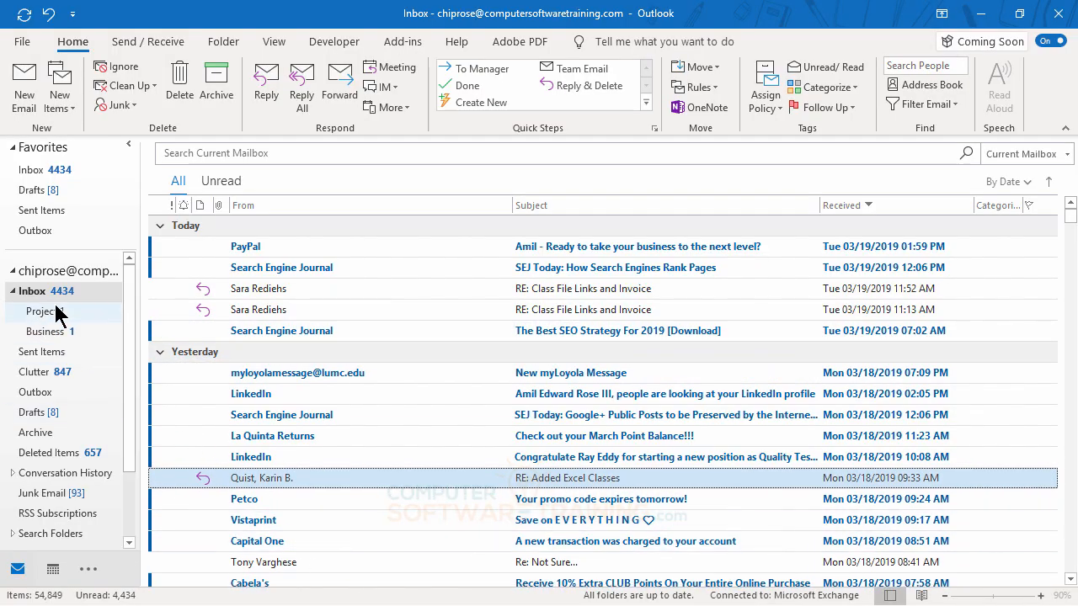
Check the moved messages in the Project 1 and Business folders, and return to the Inbox.
{"action": "left_click", "coordinate": [57, 313]}
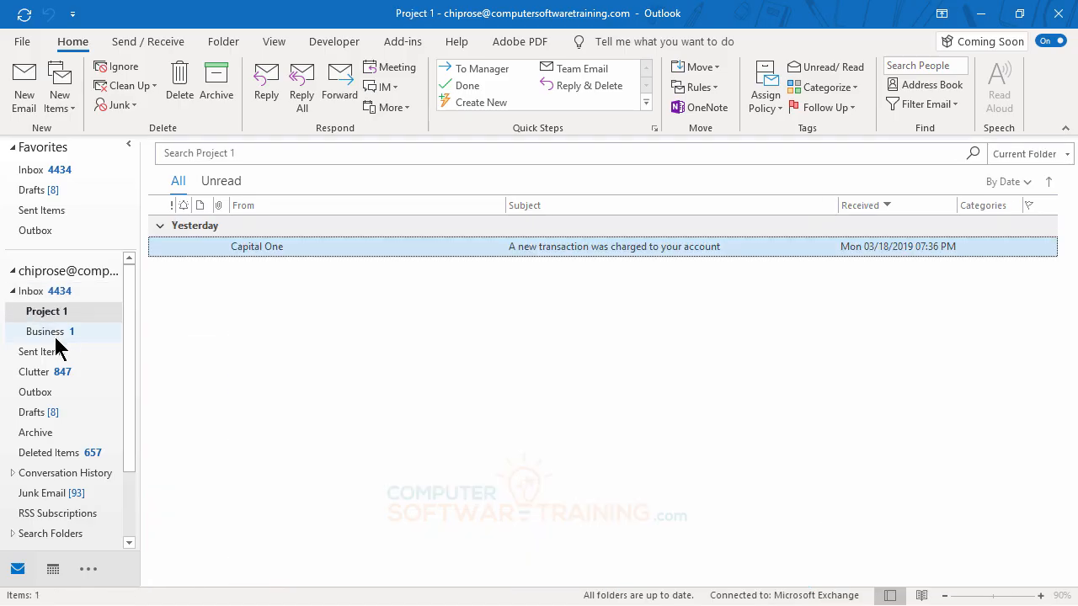
{"action": "left_click", "coordinate": [51, 333]}
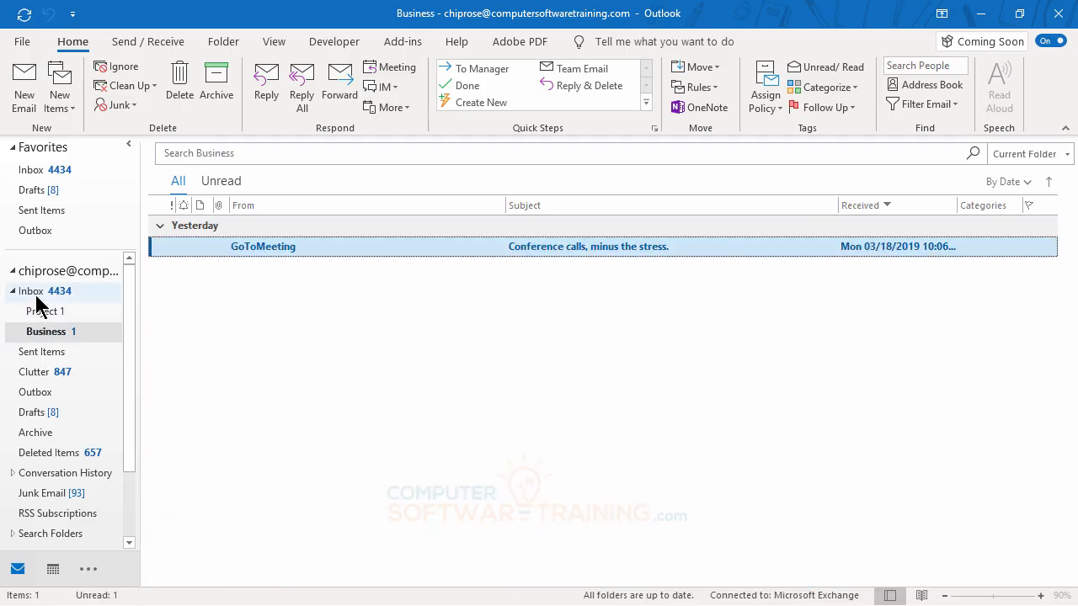
{"action": "left_click", "coordinate": [35, 294]}
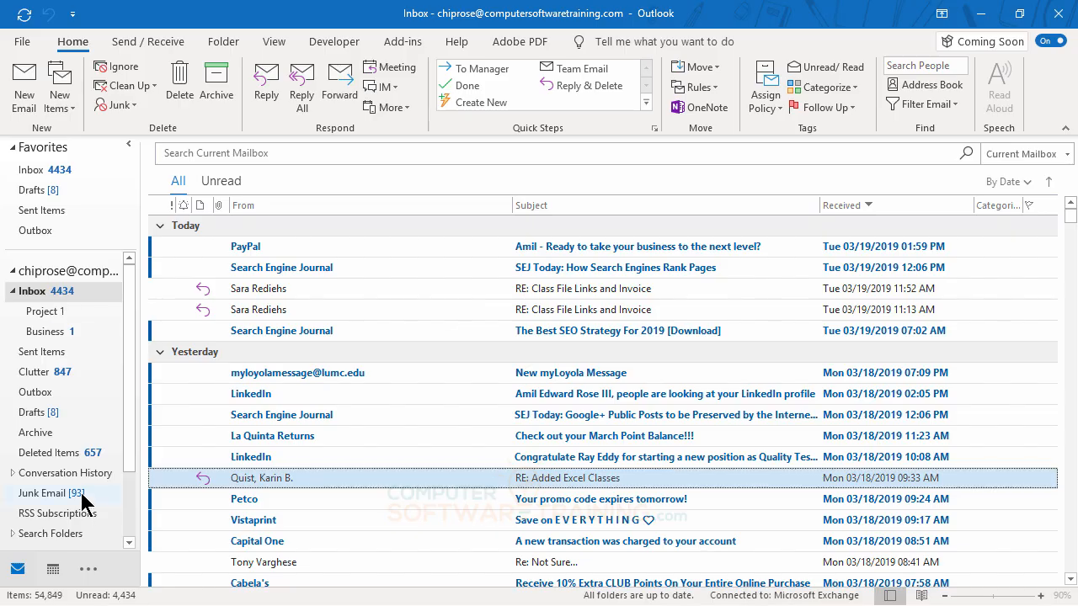
Open and close the GoToMeeting message in Business, view Sent Items, and recheck Business before returning to the Inbox.
{"action": "left_click", "coordinate": [48, 334]}
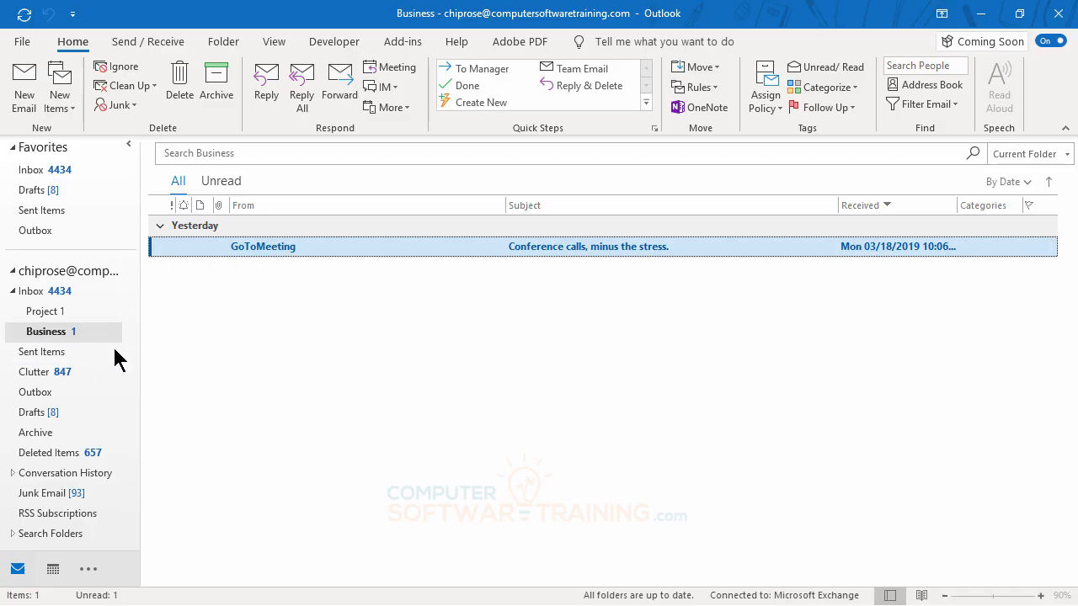
{"action": "double_click", "coordinate": [267, 246]}
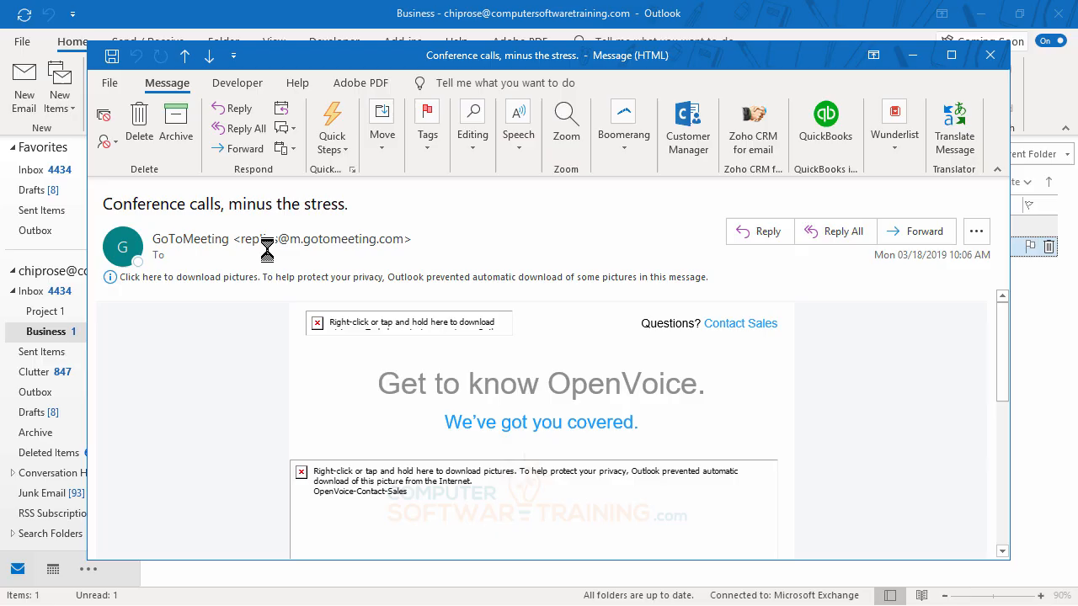
{"action": "left_click", "coordinate": [994, 57]}
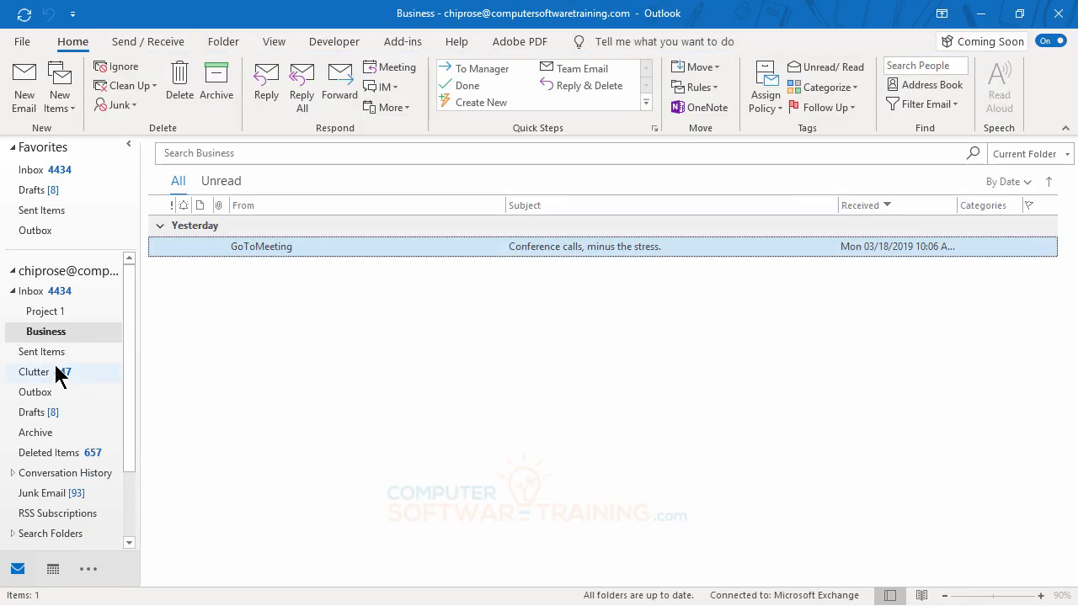
{"action": "left_click", "coordinate": [37, 350]}
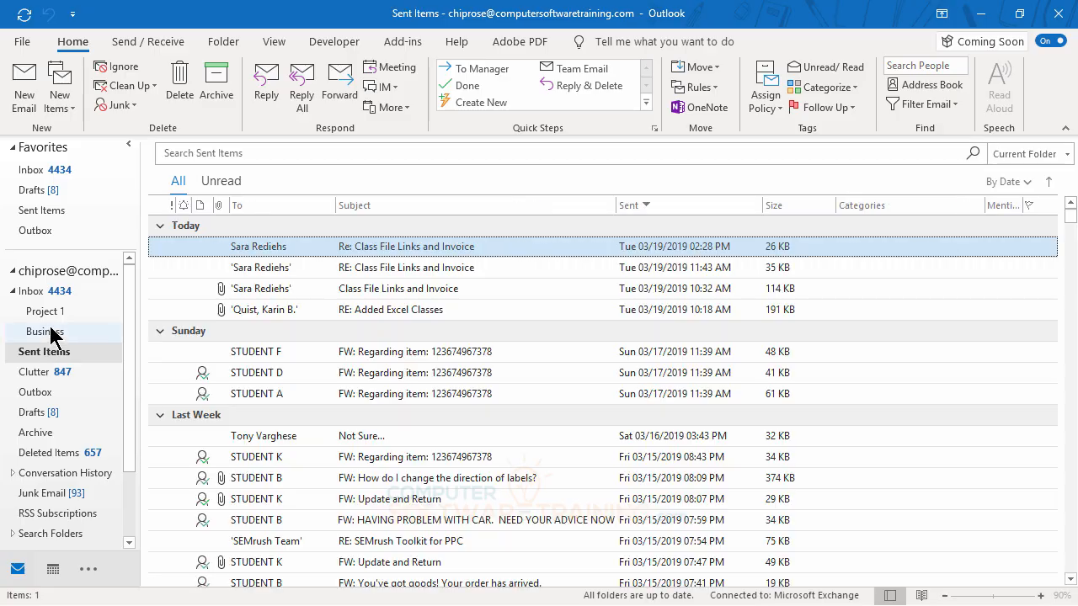
{"action": "left_click", "coordinate": [46, 331]}
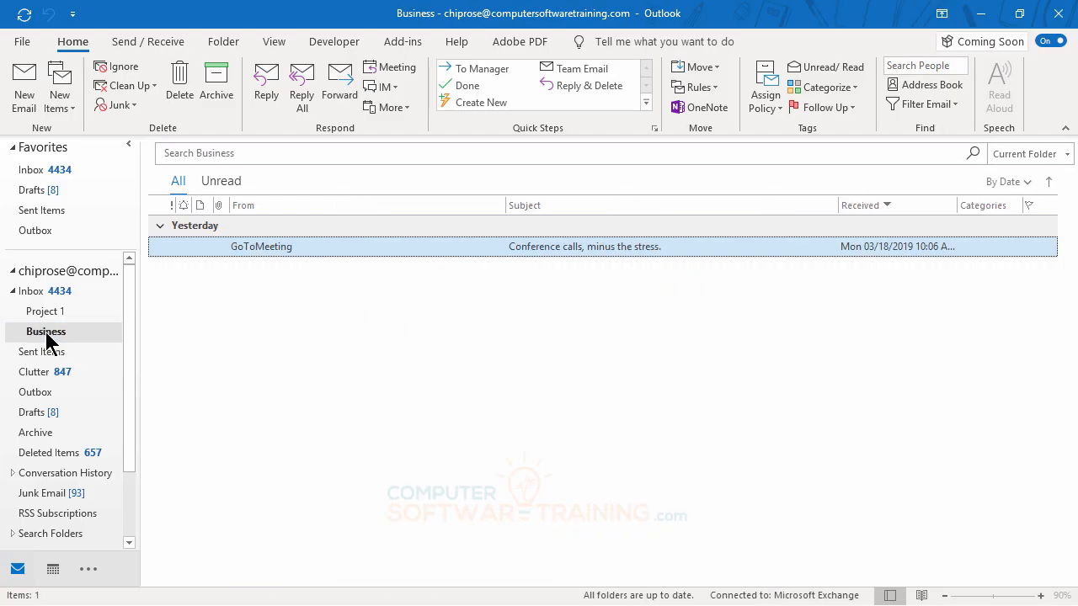
{"action": "left_click", "coordinate": [37, 291]}
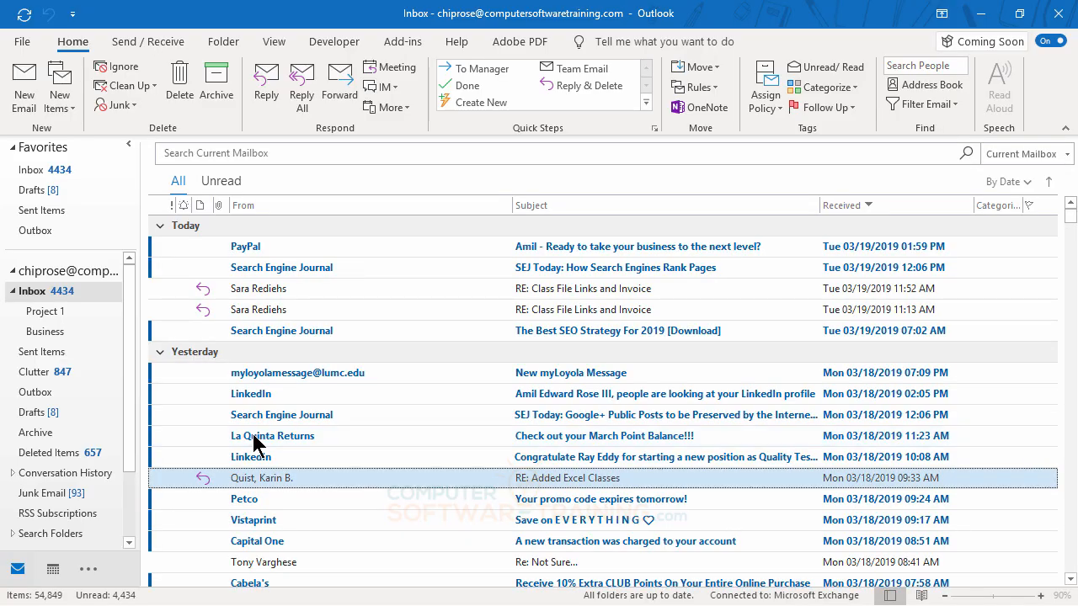
Create a third Inbox subfolder named "Personal".
{"action": "left_click", "coordinate": [33, 293]}
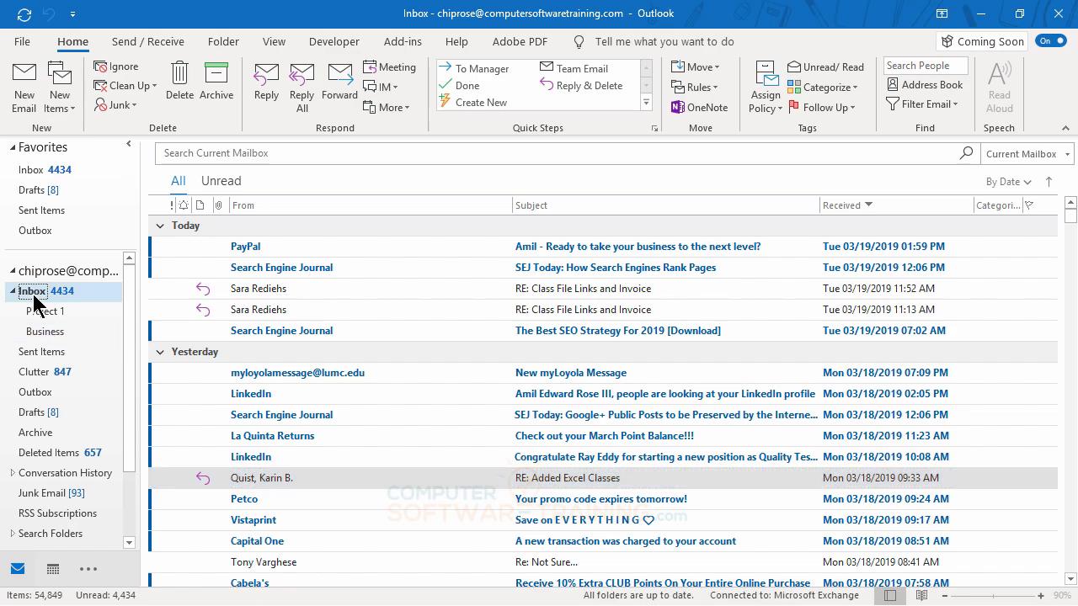
{"action": "right_click", "coordinate": [34, 301]}
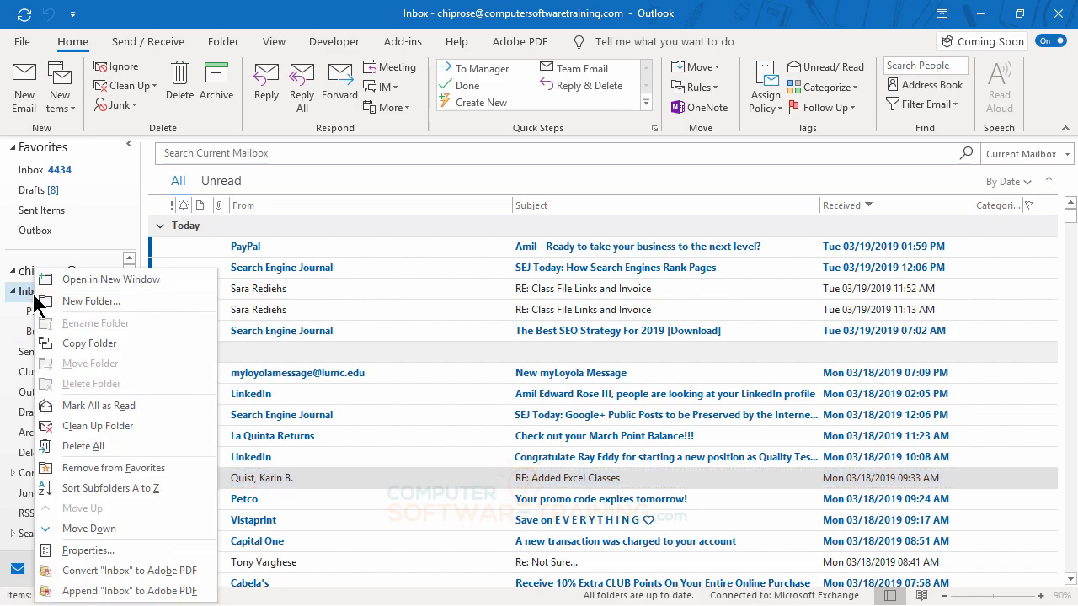
{"action": "left_click", "coordinate": [94, 303]}
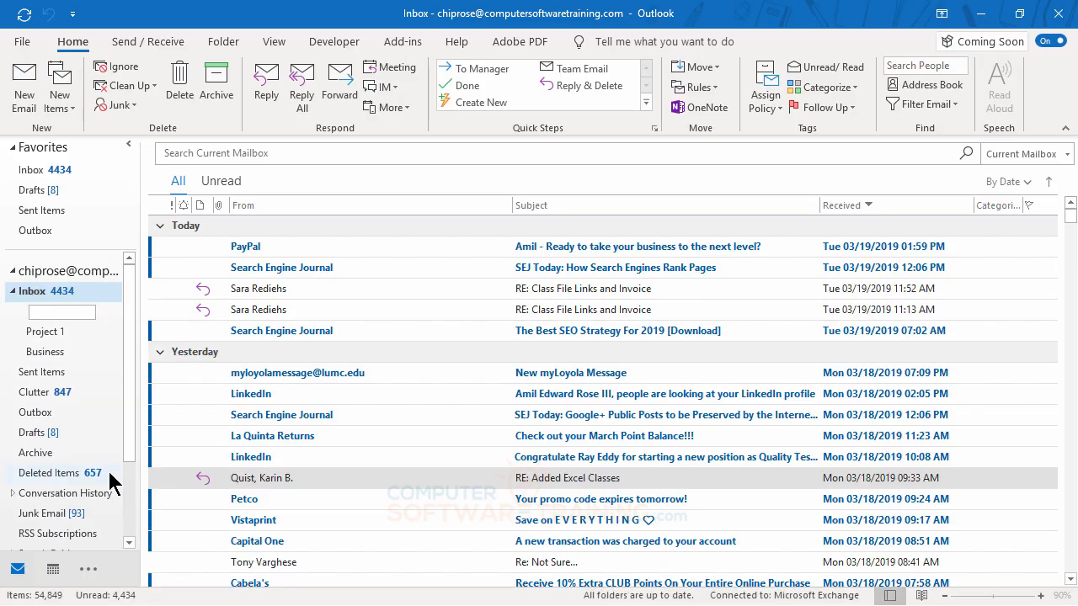
{"action": "type", "text": "Personal"}
{"action": "key", "text": "Return"}
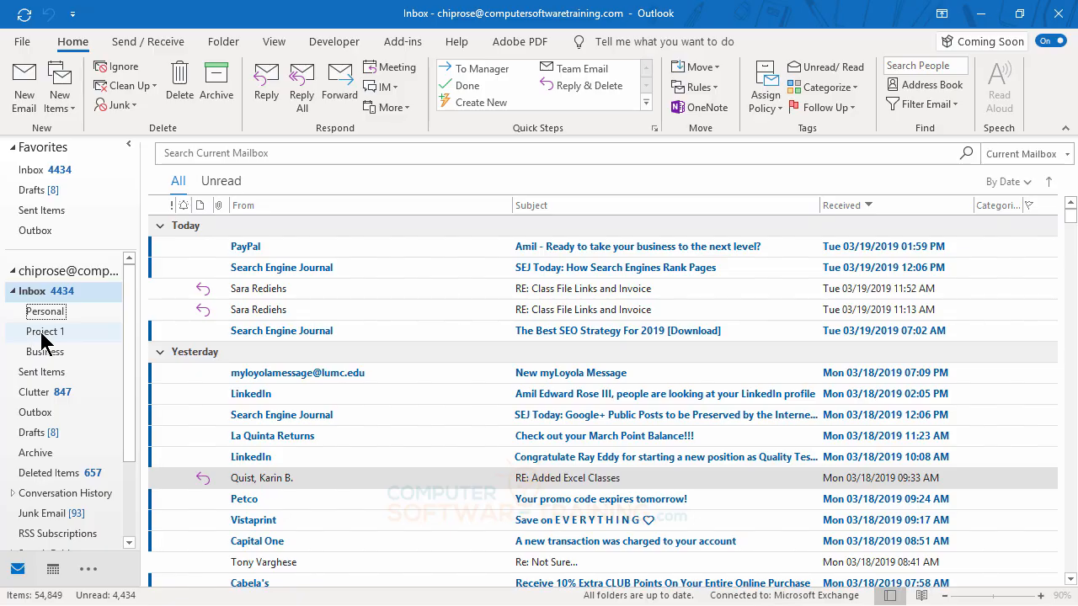
Move the Project 1 folder inside the Business folder and expand Business to show it.
{"action": "left_click_drag", "start_coordinate": [41, 334], "coordinate": [46, 357]}
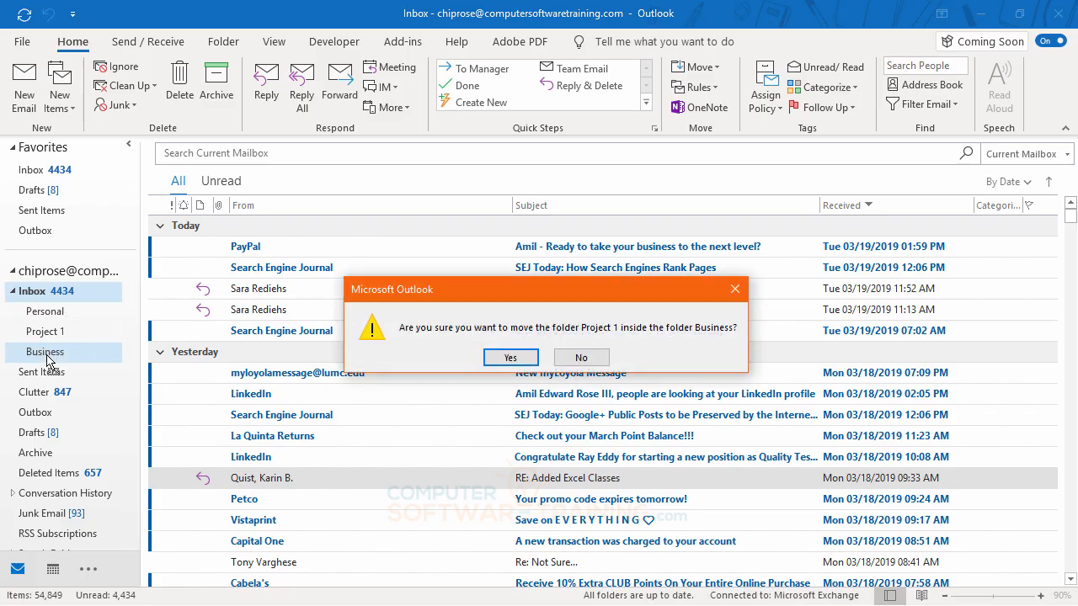
{"action": "left_click", "coordinate": [510, 358]}
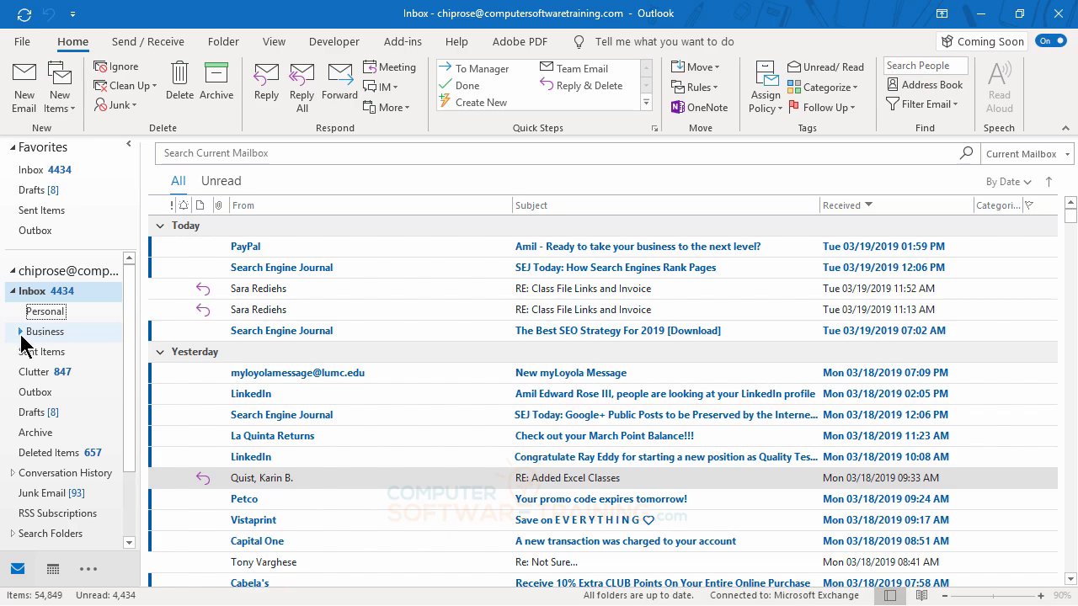
{"action": "left_click", "coordinate": [20, 333]}
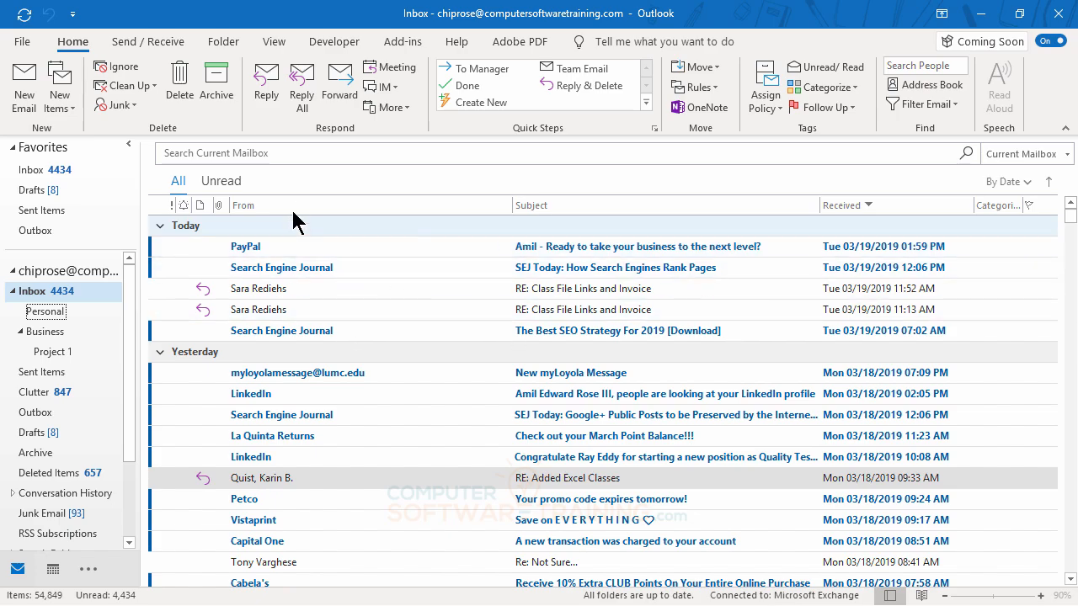
Sort the Inbox by sender and browse the list to the Prime Video group.
{"action": "left_click", "coordinate": [318, 206]}
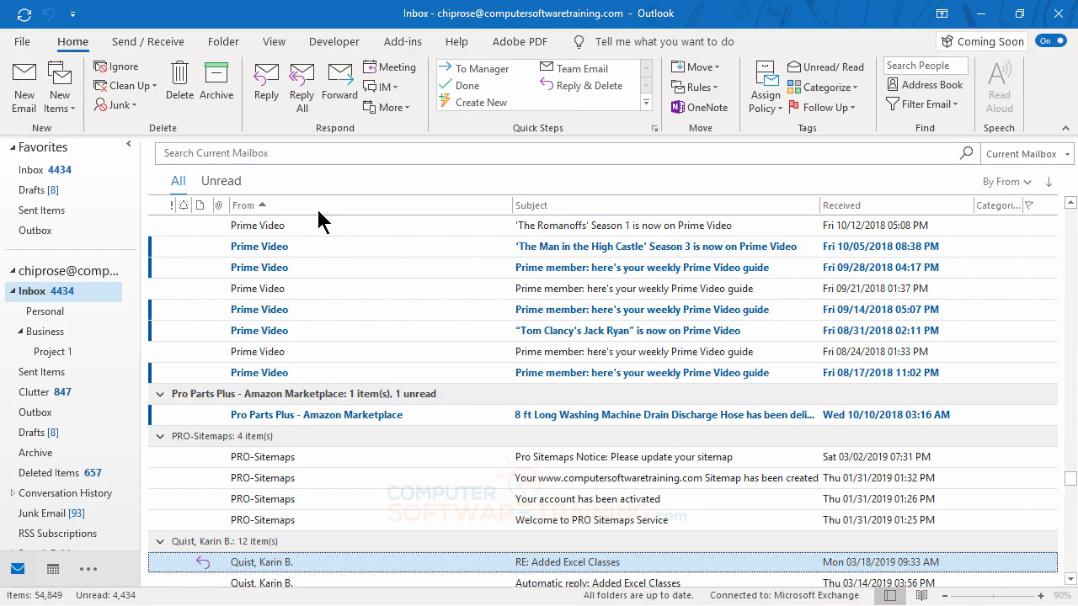
{"action": "scroll", "coordinate": [371, 396], "scroll_direction": "up", "scroll_amount": 2}
{"action": "scroll", "coordinate": [368, 400], "scroll_direction": "down", "scroll_amount": 3}
{"action": "scroll", "coordinate": [368, 402], "scroll_direction": "down", "scroll_amount": 5}
{"action": "scroll", "coordinate": [368, 402], "scroll_direction": "up", "scroll_amount": 8}
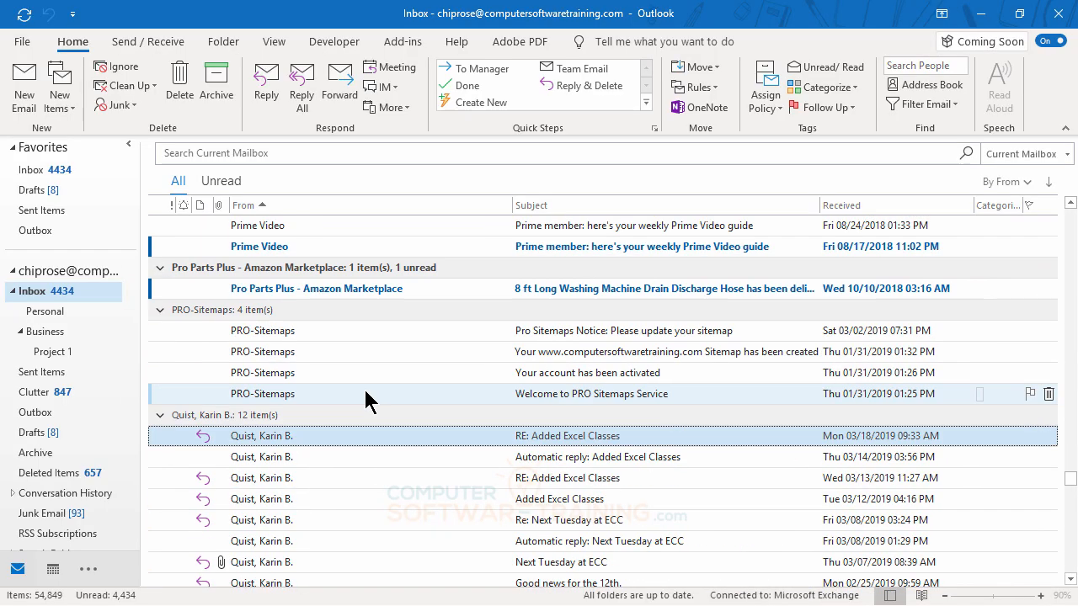
{"action": "scroll", "coordinate": [366, 402], "scroll_direction": "up", "scroll_amount": 2}
{"action": "scroll", "coordinate": [367, 402], "scroll_direction": "down", "scroll_amount": 2}
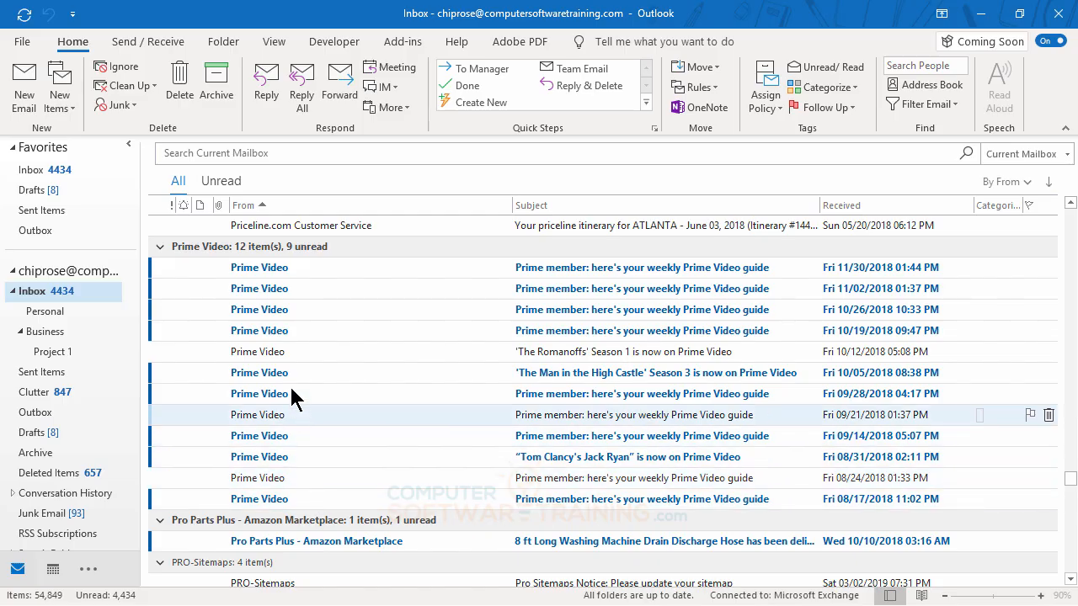
{"action": "left_click", "coordinate": [266, 271]}
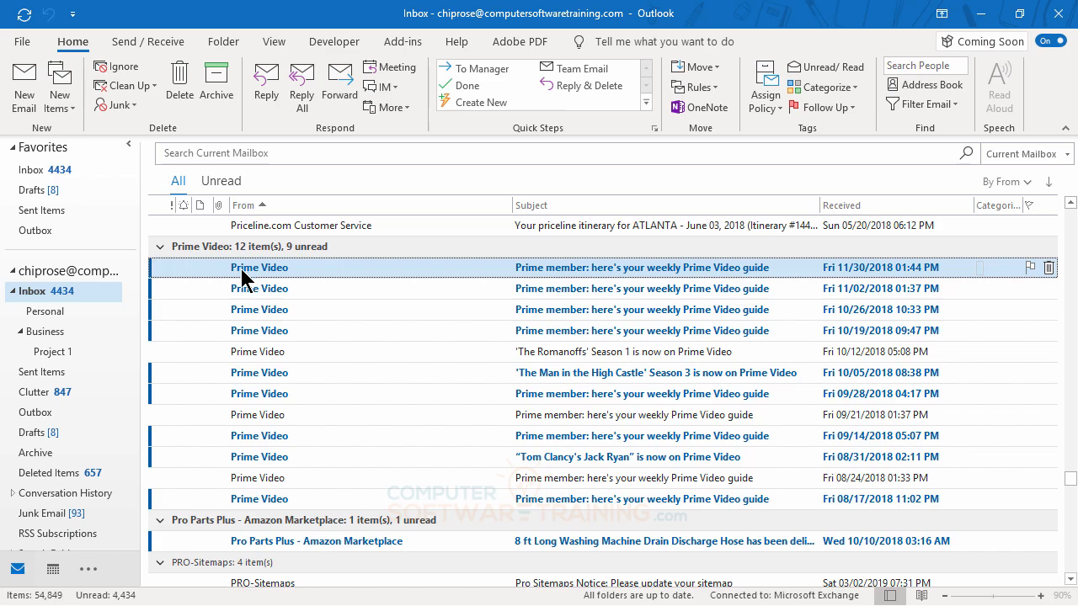
{"action": "left_click", "coordinate": [268, 502], "text": "shift"}
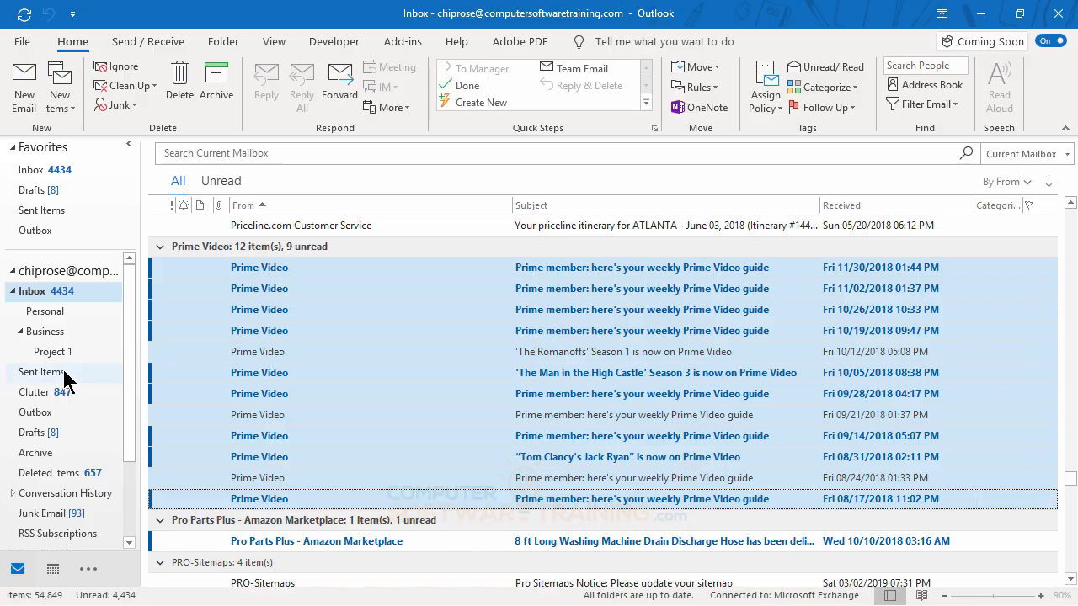
{"action": "left_click", "coordinate": [254, 333]}
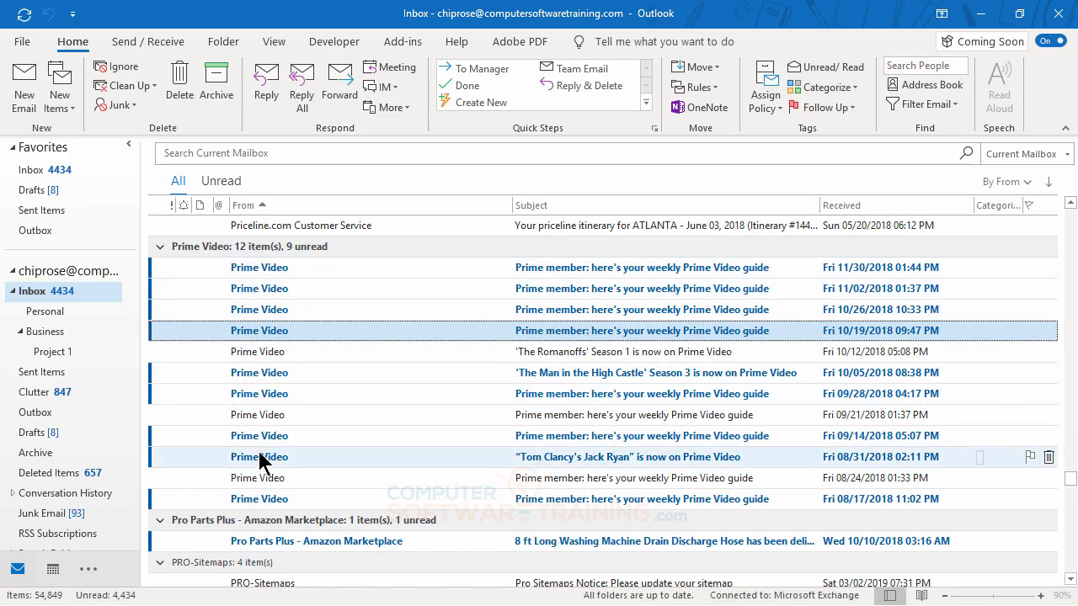
Move the entire Prime Video sender group from the Inbox into the Business folder.
{"action": "left_click", "coordinate": [259, 249]}
{"action": "left_click_drag", "start_coordinate": [259, 249], "coordinate": [38, 341]}
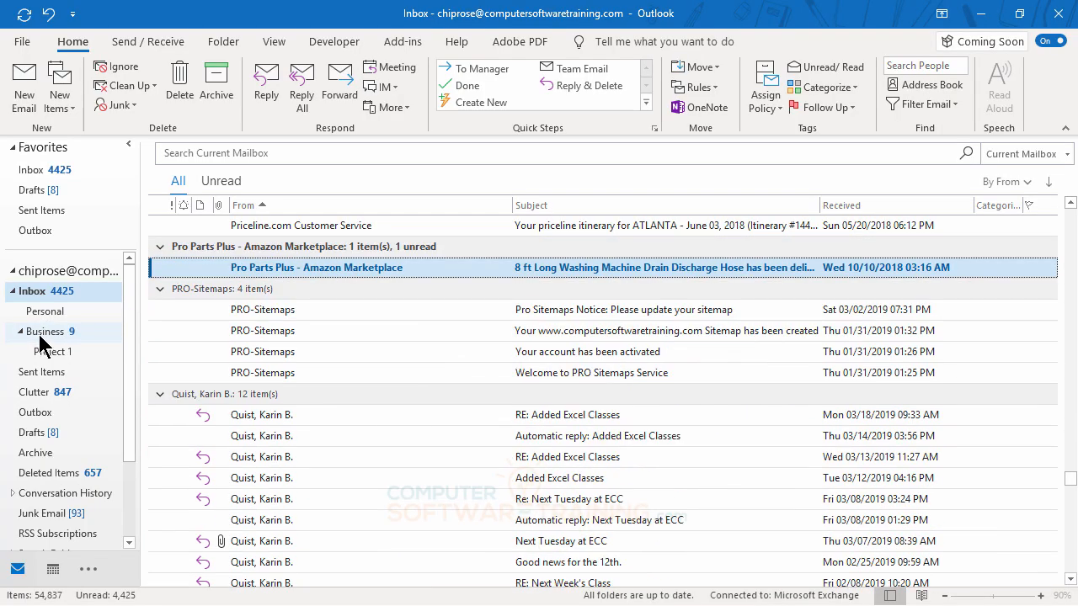
Move the entire RealtyTrac sender group into the Project 1 folder, check it there, and return to the Inbox.
{"action": "scroll", "coordinate": [252, 472], "scroll_direction": "down", "scroll_amount": 8}
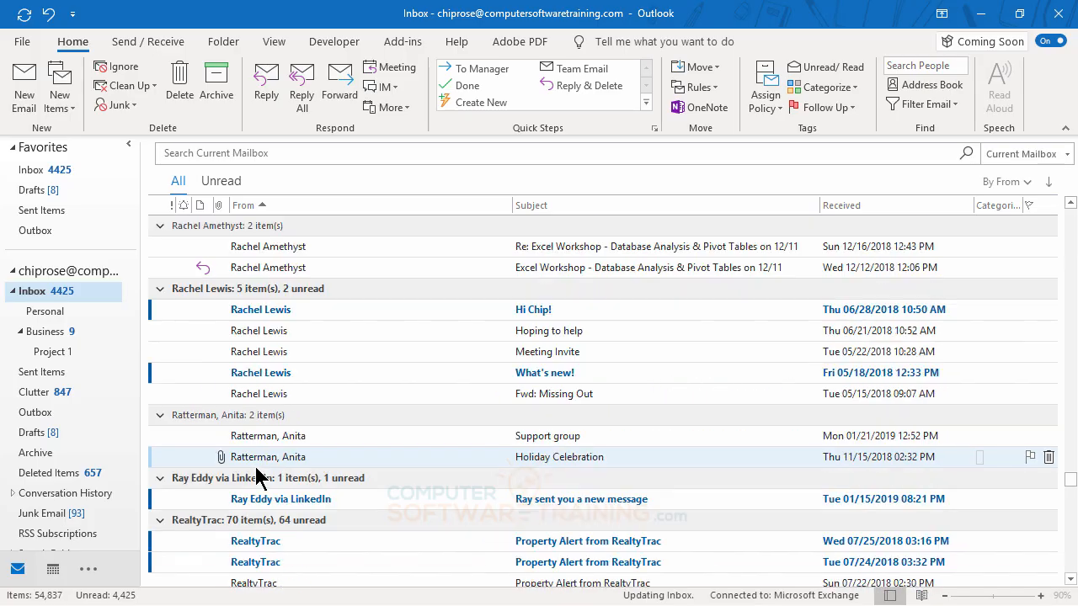
{"action": "scroll", "coordinate": [256, 476], "scroll_direction": "down", "scroll_amount": 2}
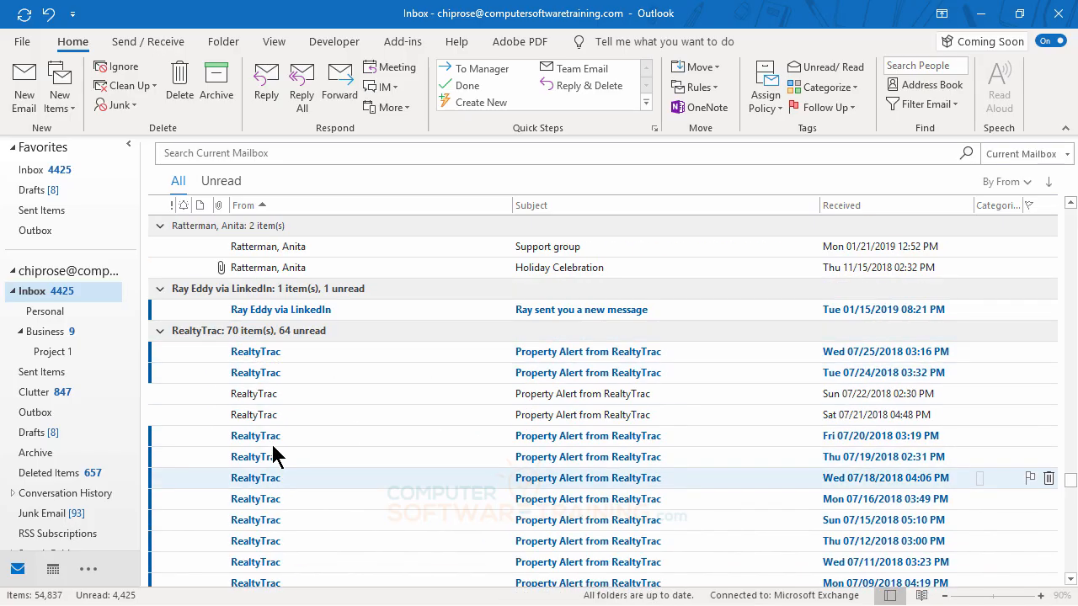
{"action": "left_click", "coordinate": [264, 331]}
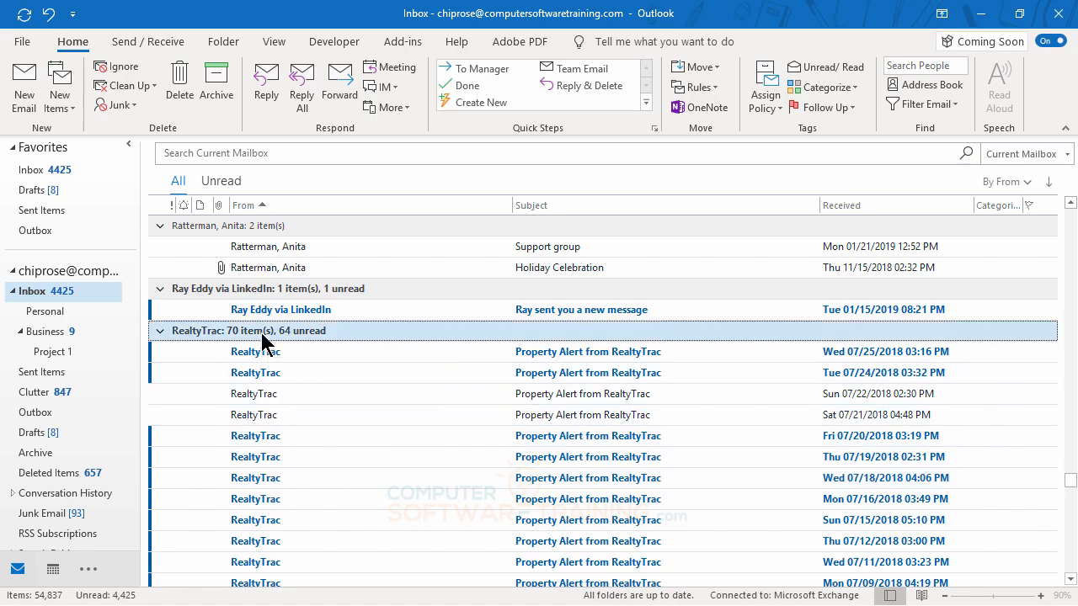
{"action": "left_click_drag", "start_coordinate": [260, 341], "coordinate": [53, 360]}
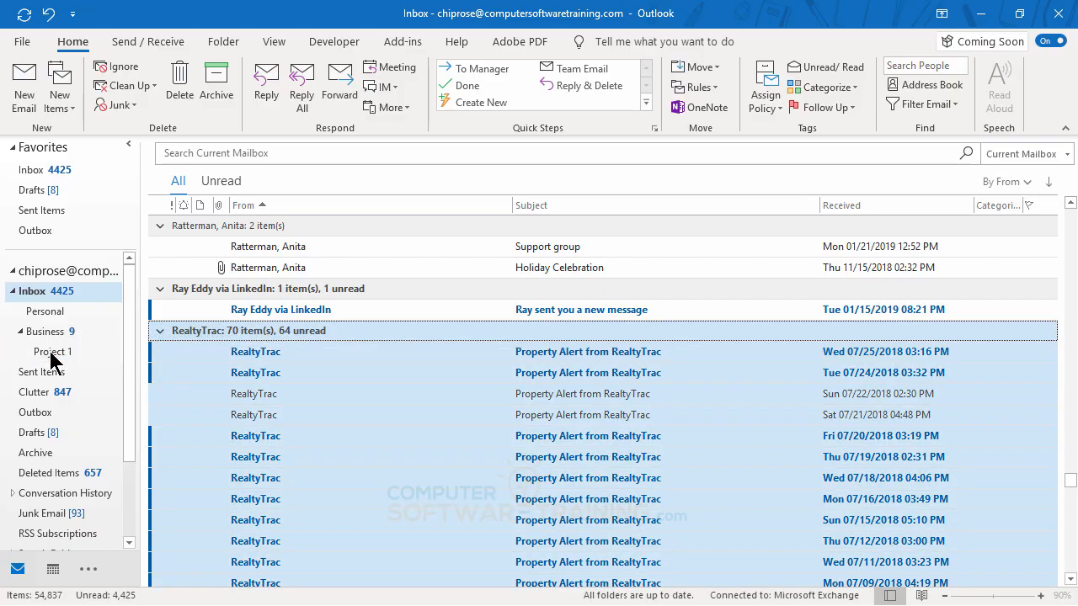
{"action": "left_click", "coordinate": [53, 358]}
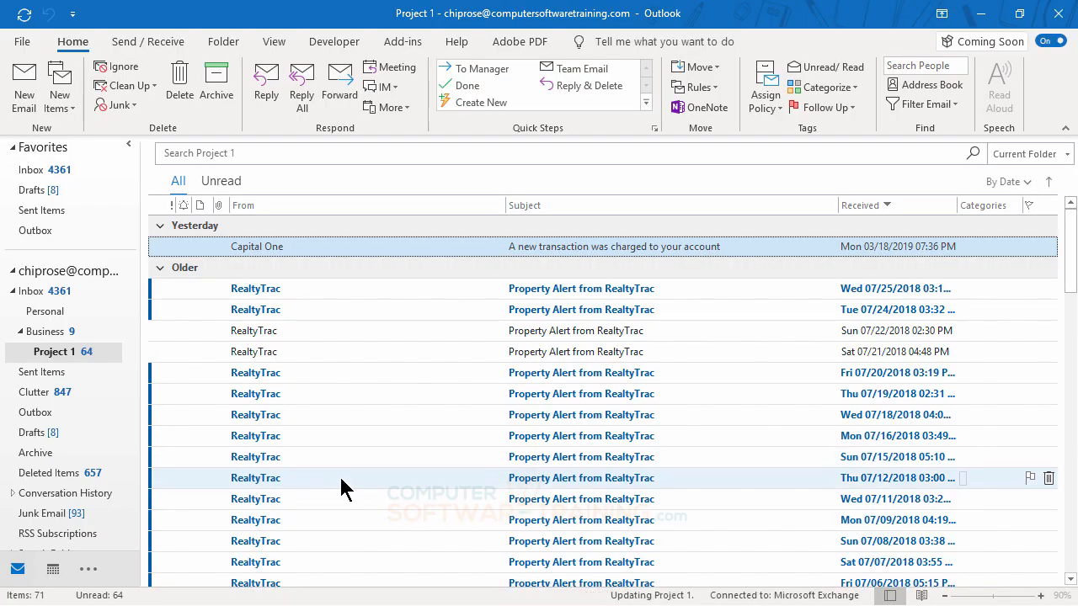
{"action": "left_click", "coordinate": [37, 290]}
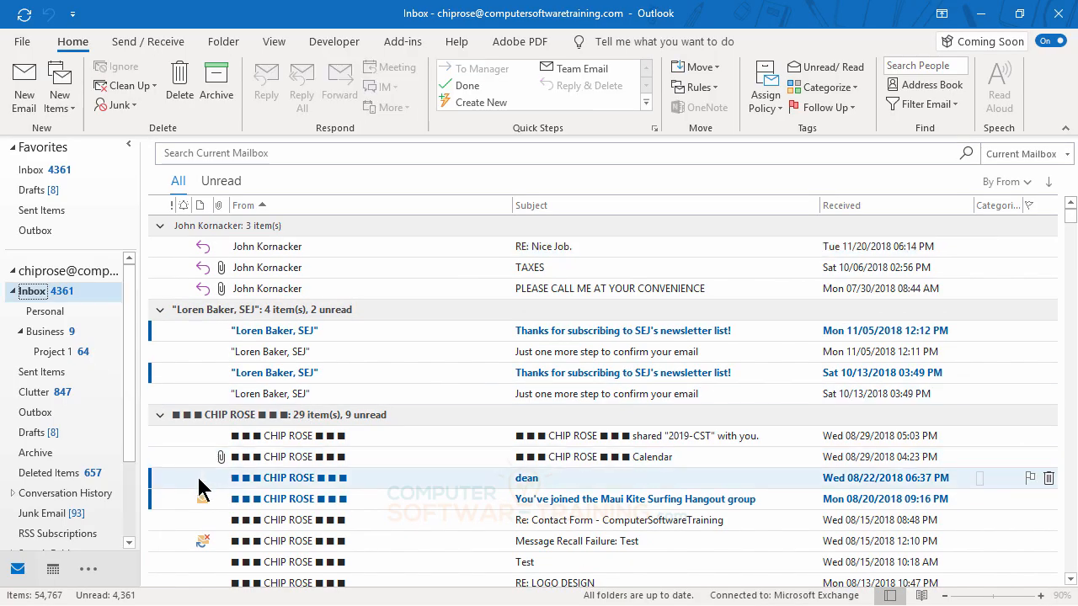
Move the entire SEJ newsletter sender group from the Inbox into the Archive folder.
{"action": "left_click", "coordinate": [237, 318]}
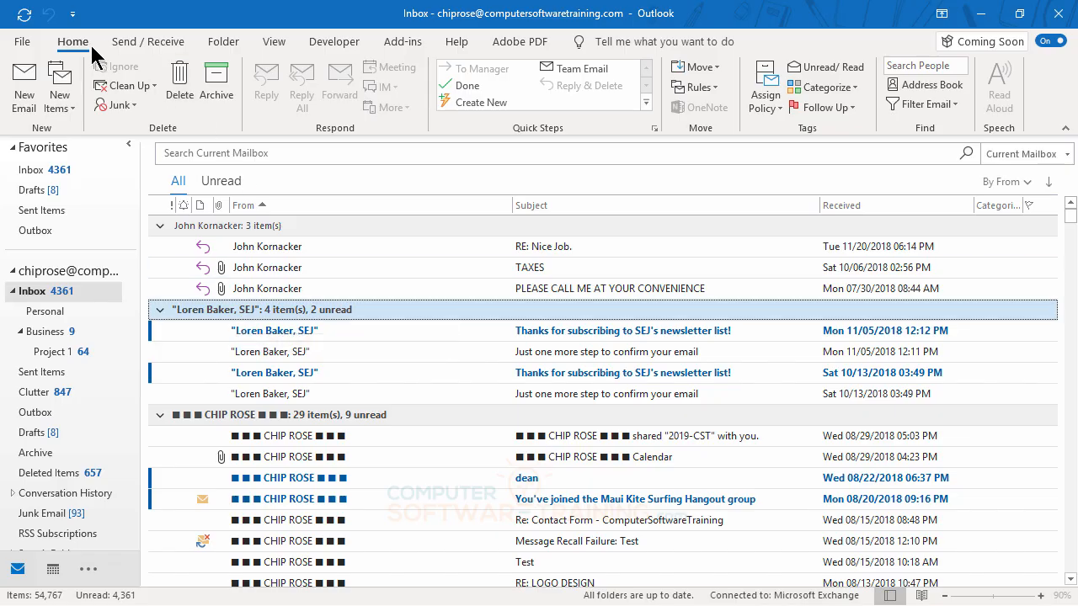
{"action": "left_click", "coordinate": [715, 68]}
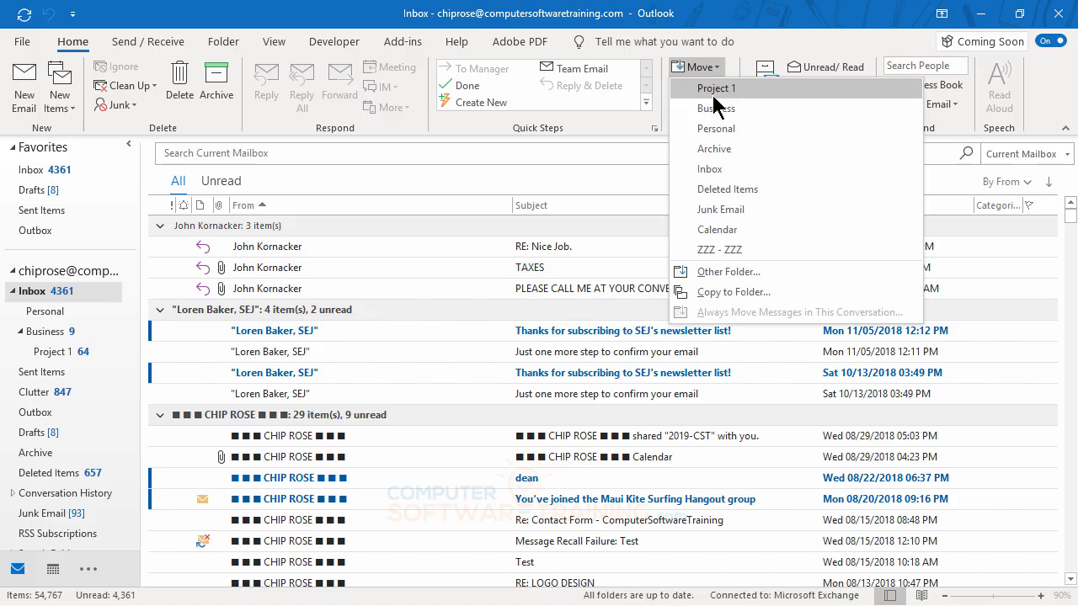
{"action": "left_click", "coordinate": [714, 151]}
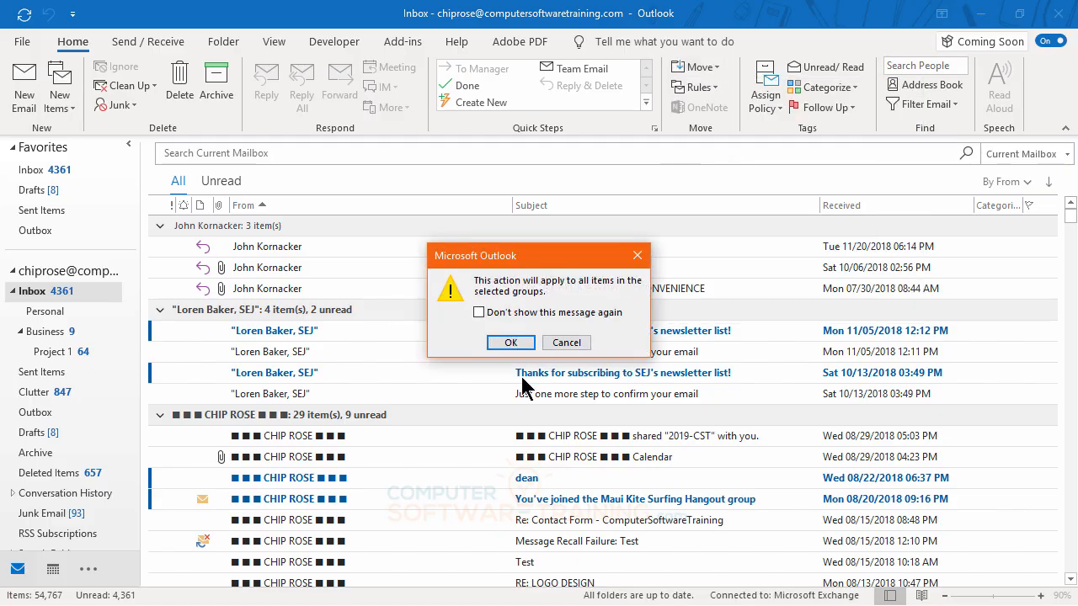
{"action": "left_click", "coordinate": [509, 344]}
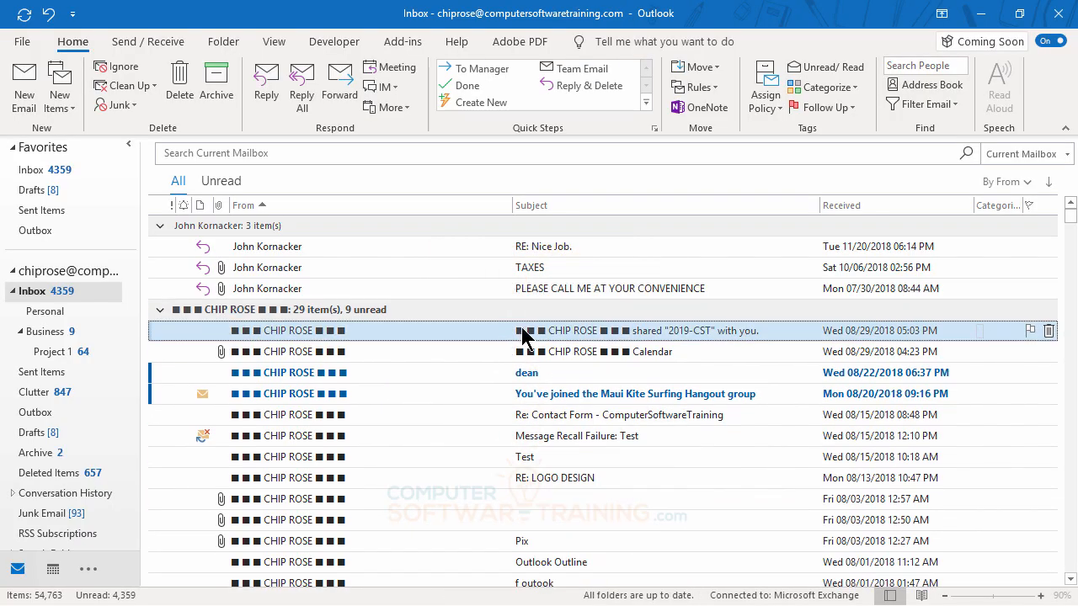
Move the entire vzwpix.com sender group from the Inbox into the Personal folder.
{"action": "left_click", "coordinate": [337, 309]}
{"action": "scroll", "coordinate": [529, 404], "scroll_direction": "down", "scroll_amount": 8}
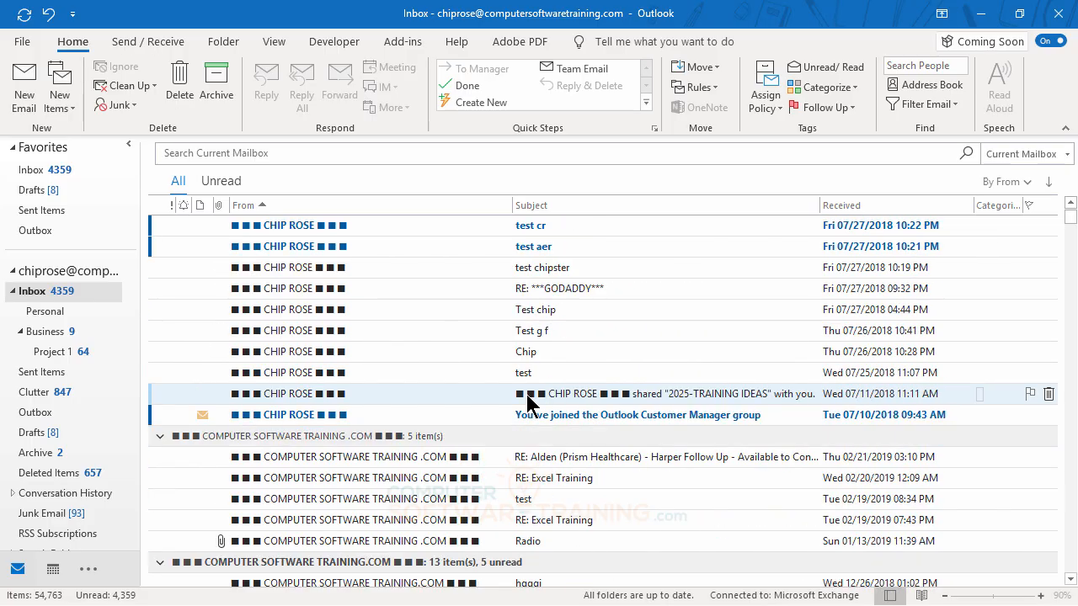
{"action": "scroll", "coordinate": [529, 404], "scroll_direction": "down", "scroll_amount": 8}
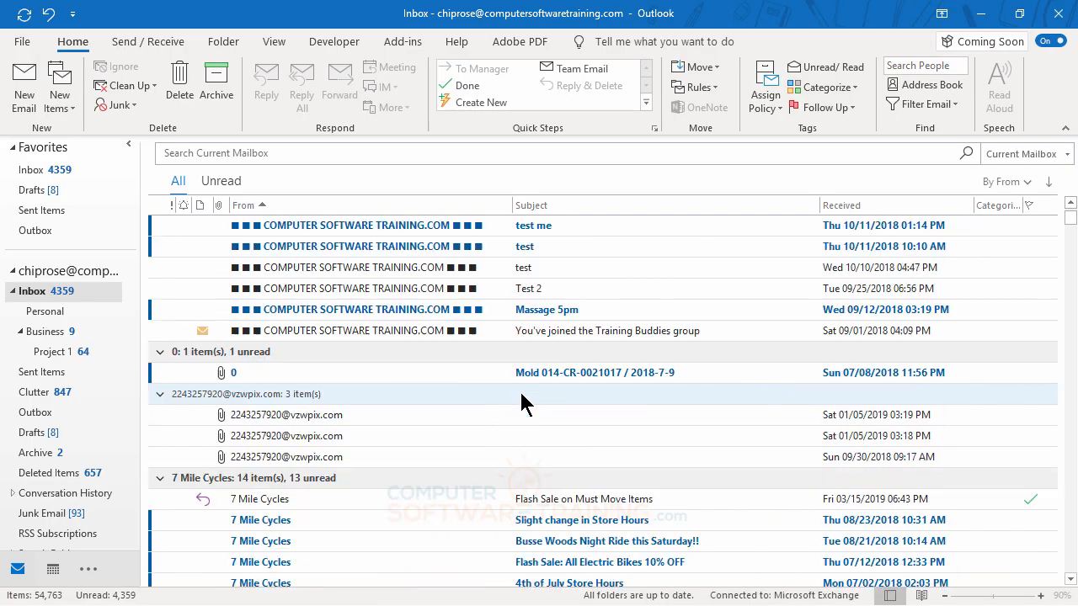
{"action": "right_click", "coordinate": [365, 394]}
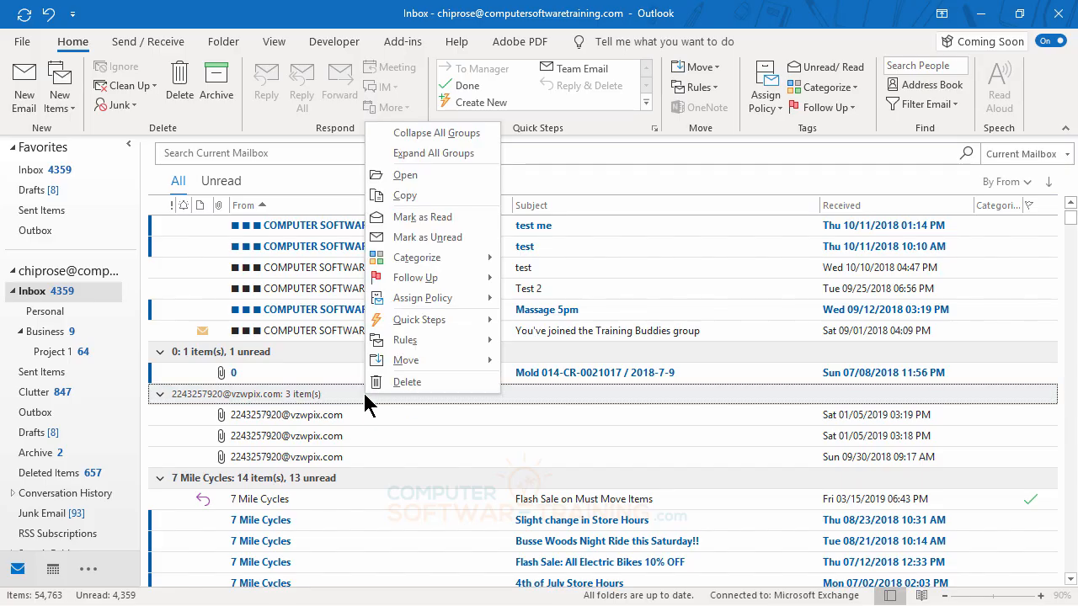
{"action": "mouse_move", "coordinate": [425, 362]}
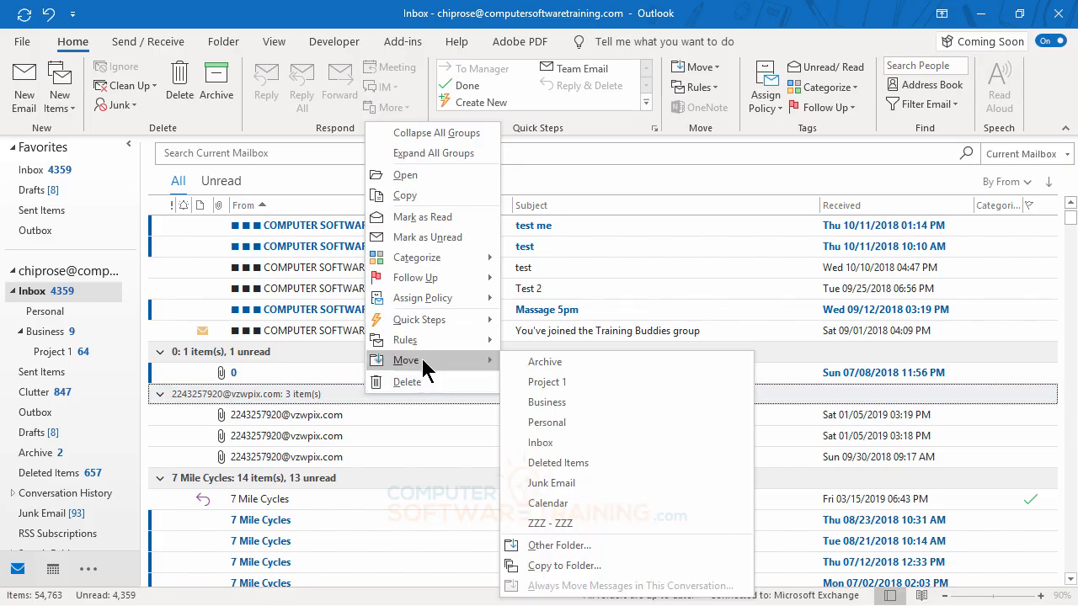
{"action": "left_click", "coordinate": [551, 424]}
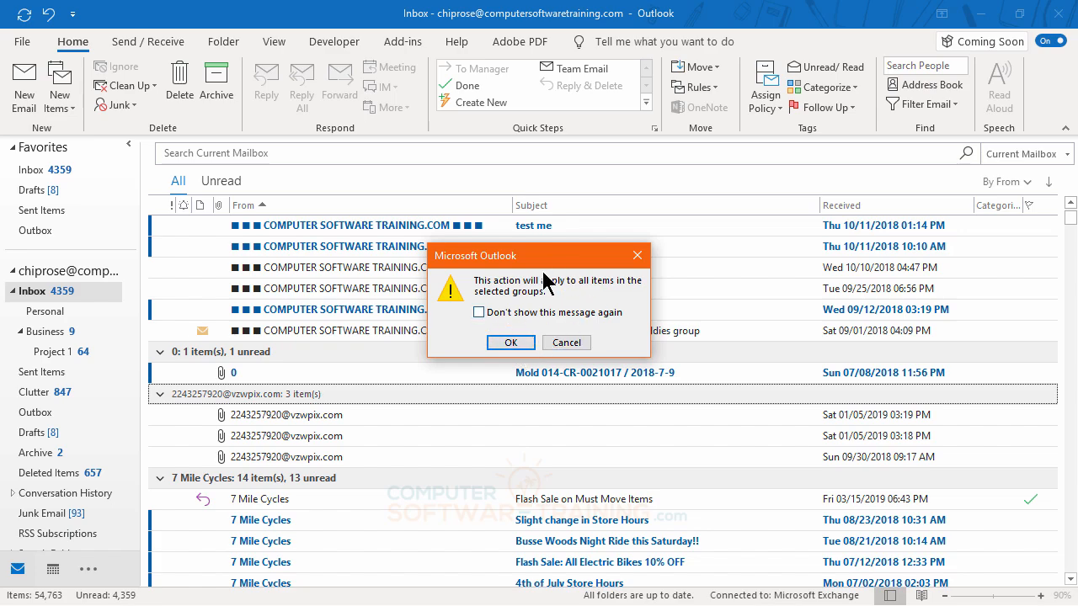
{"action": "left_click", "coordinate": [510, 343]}
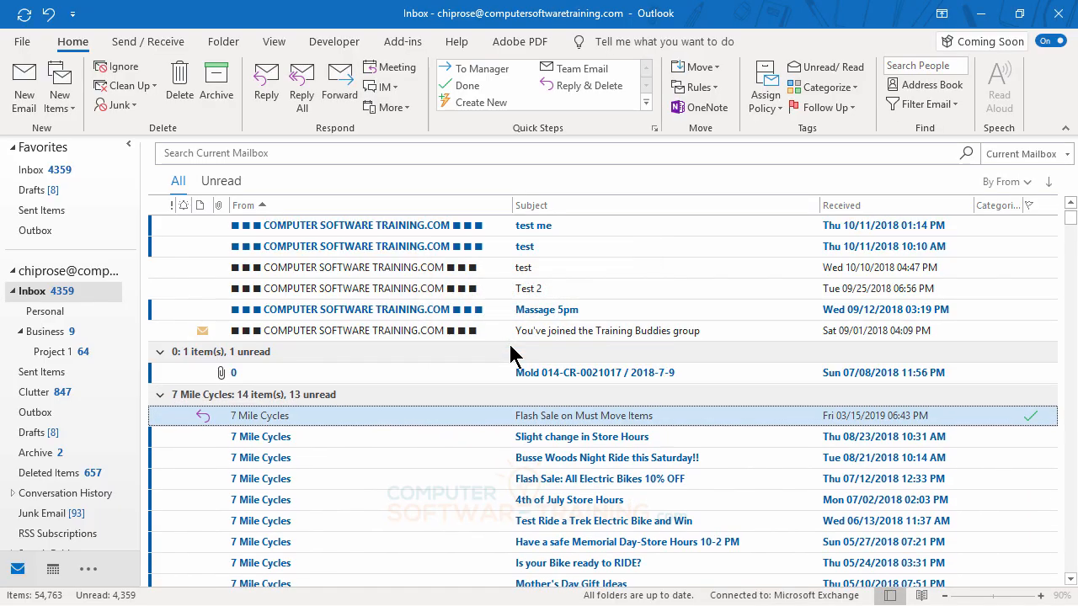
Move the entire 7 Mile Cycles sender group from the Inbox into the Project 1 folder.
{"action": "left_click", "coordinate": [352, 394]}
{"action": "right_click", "coordinate": [352, 394]}
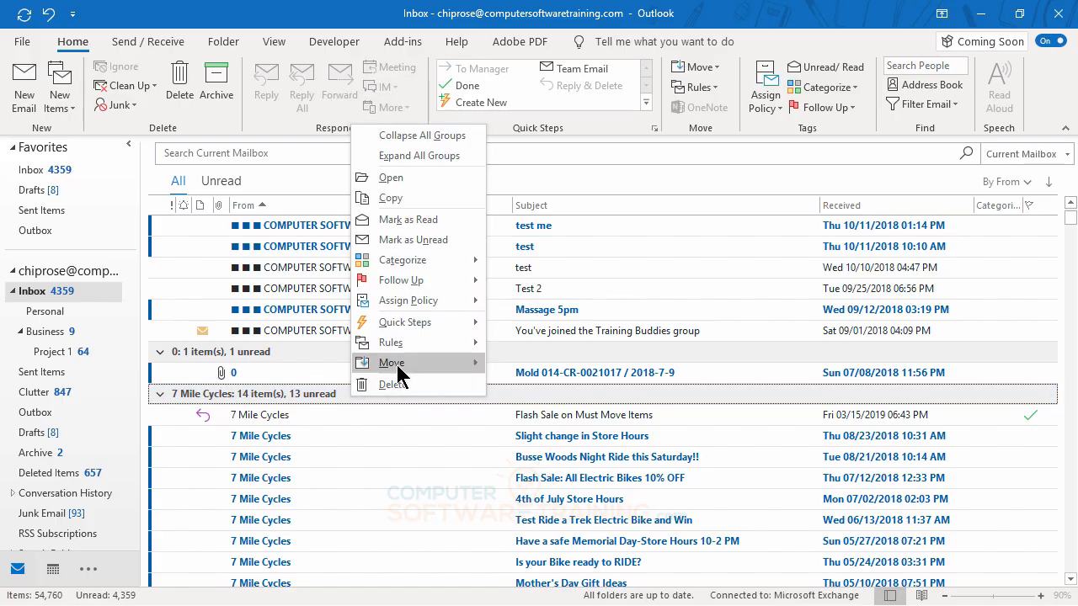
{"action": "mouse_move", "coordinate": [397, 364]}
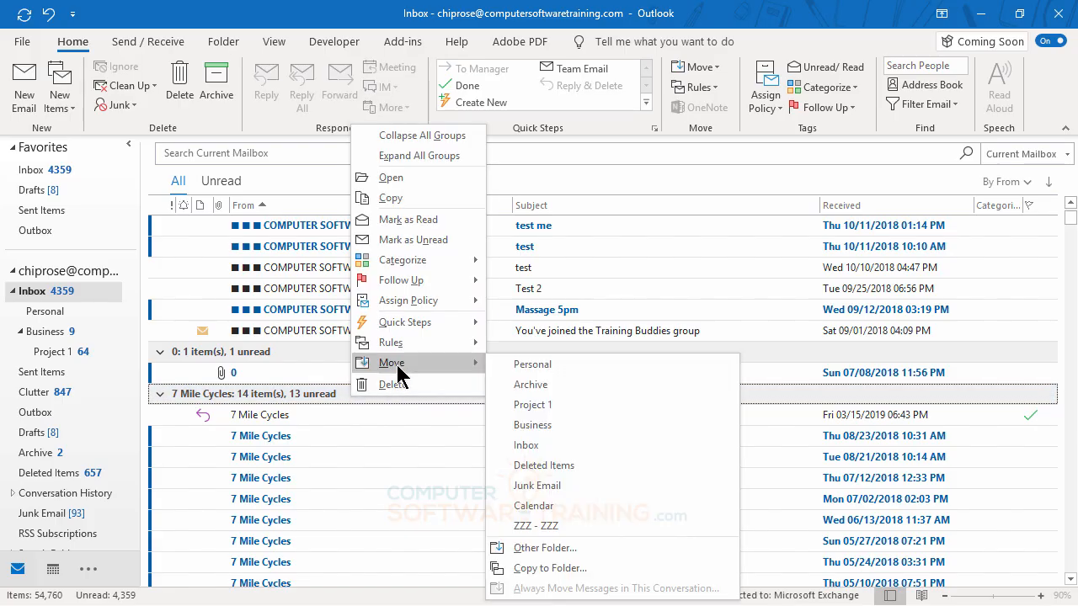
{"action": "left_click", "coordinate": [532, 407]}
{"action": "left_click", "coordinate": [512, 344]}
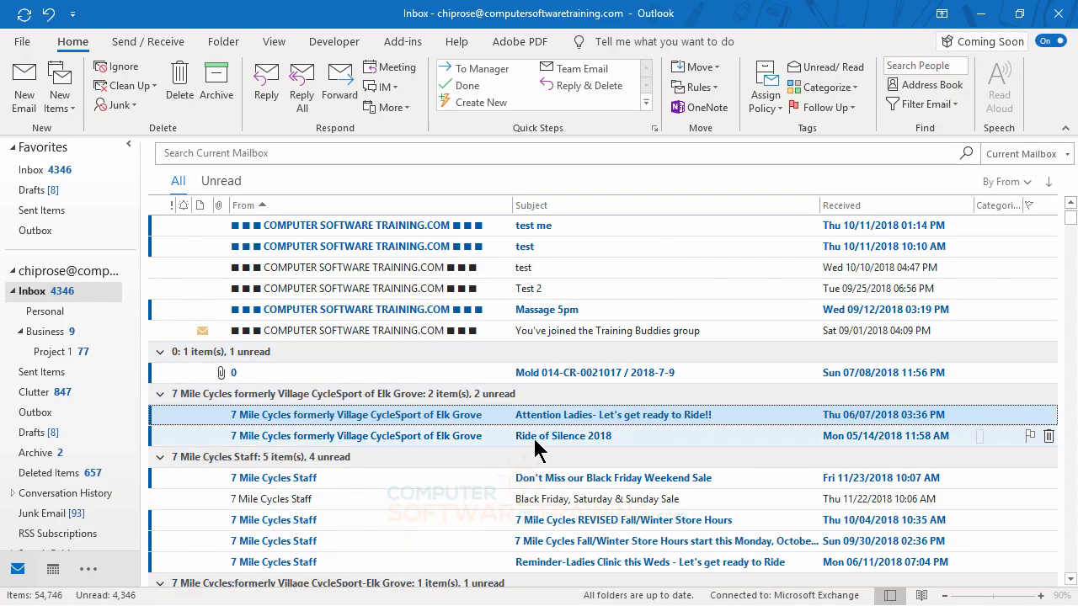
Sort the Inbox by received date with the newest messages first and return to today's messages.
{"action": "scroll", "coordinate": [573, 436], "scroll_direction": "up", "scroll_amount": 15}
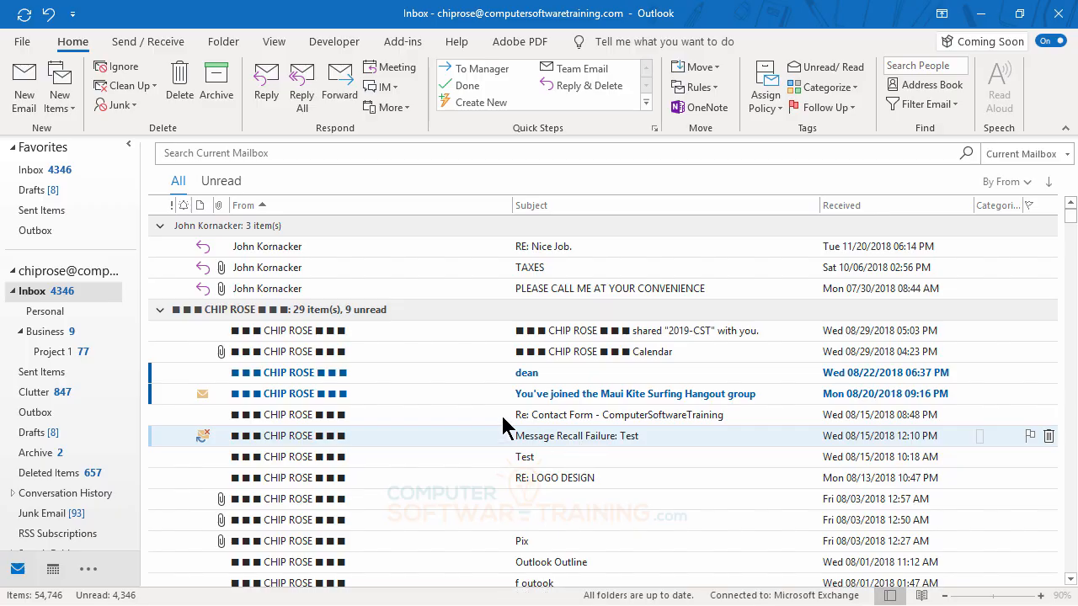
{"action": "left_click", "coordinate": [850, 208]}
{"action": "scroll", "coordinate": [553, 378], "scroll_direction": "up", "scroll_amount": 8}
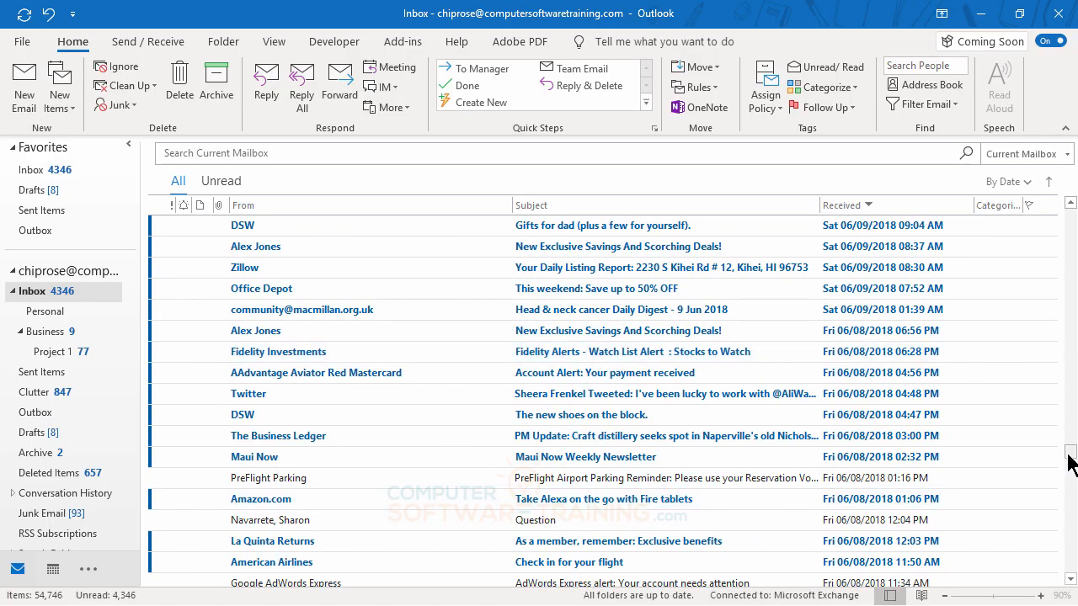
{"action": "left_click_drag", "start_coordinate": [1063, 242], "coordinate": [1062, 209]}
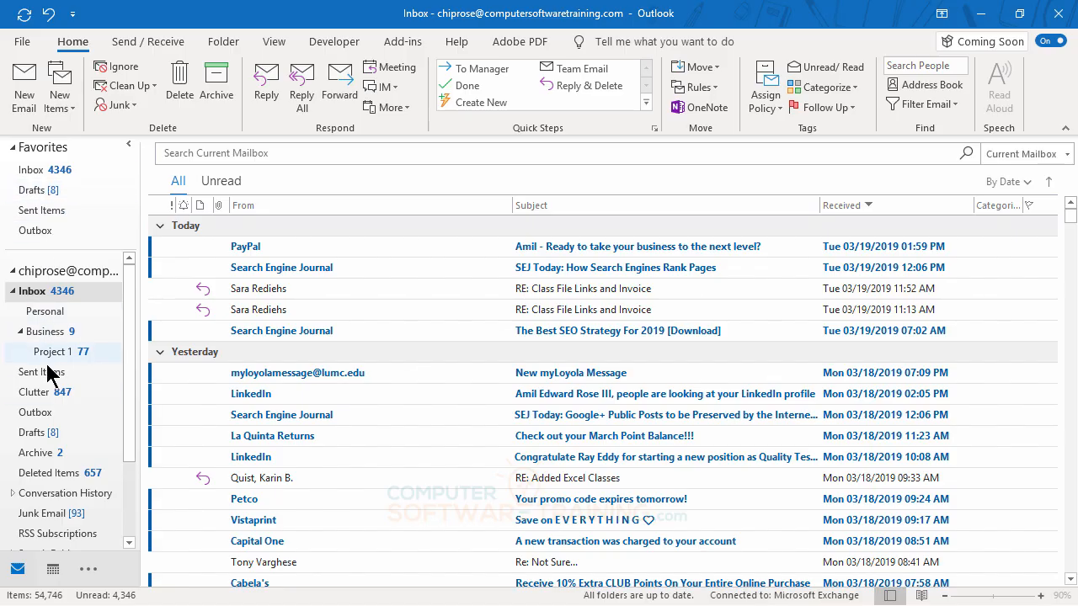
Remove the Inbox and Outbox folders from Favorites.
{"action": "left_click", "coordinate": [41, 169]}
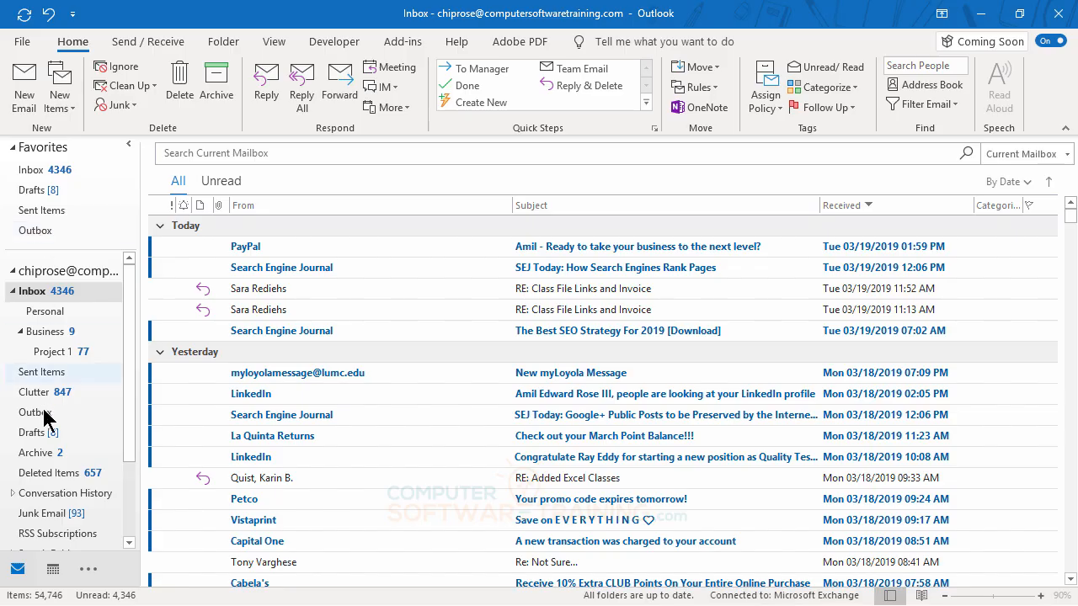
{"action": "right_click", "coordinate": [33, 173]}
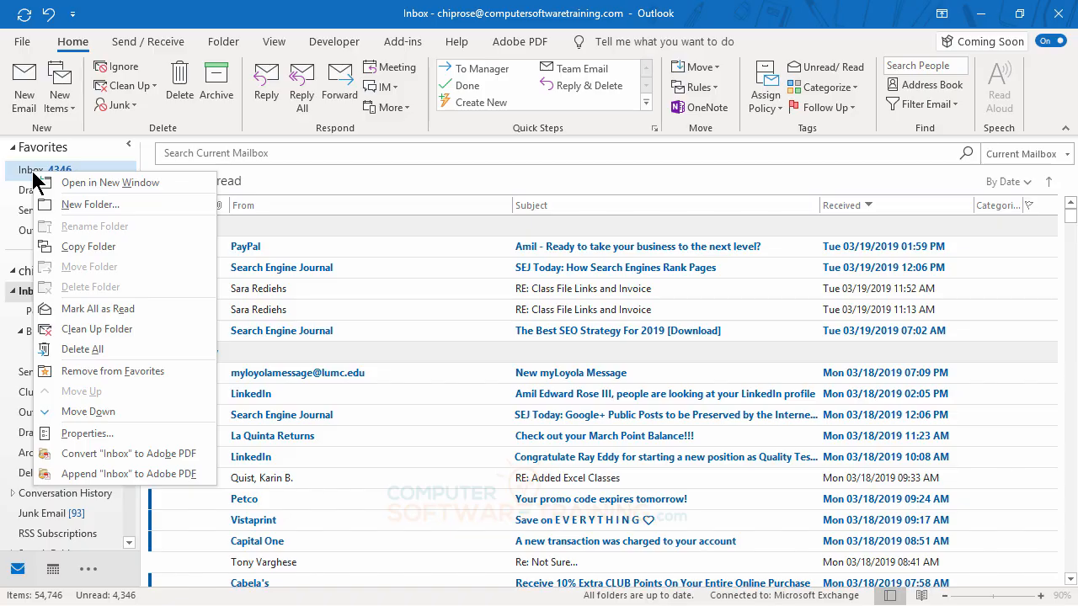
{"action": "left_click", "coordinate": [93, 372]}
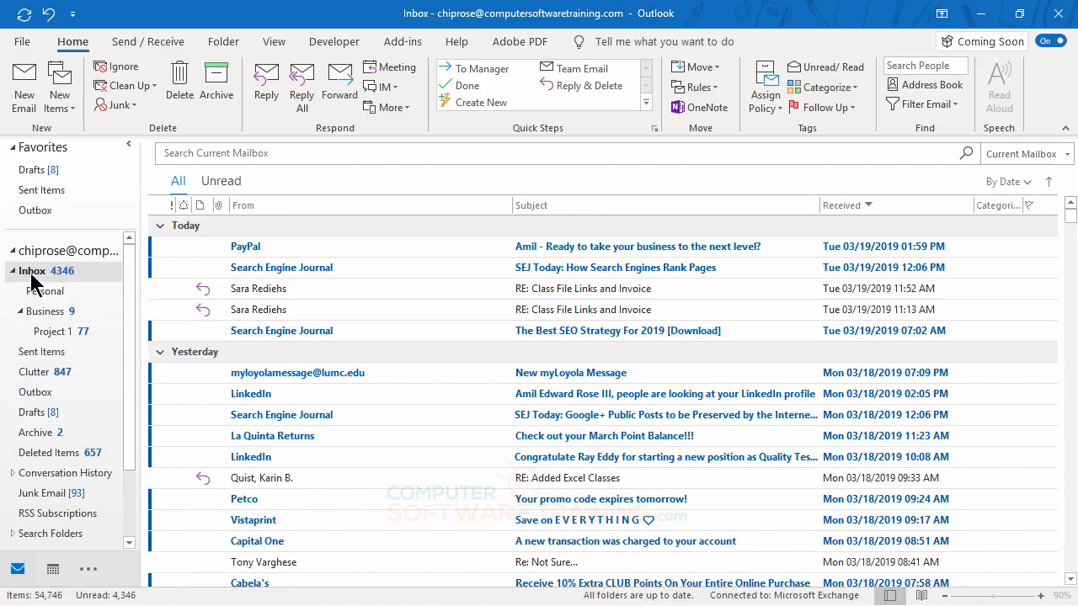
{"action": "right_click", "coordinate": [34, 217]}
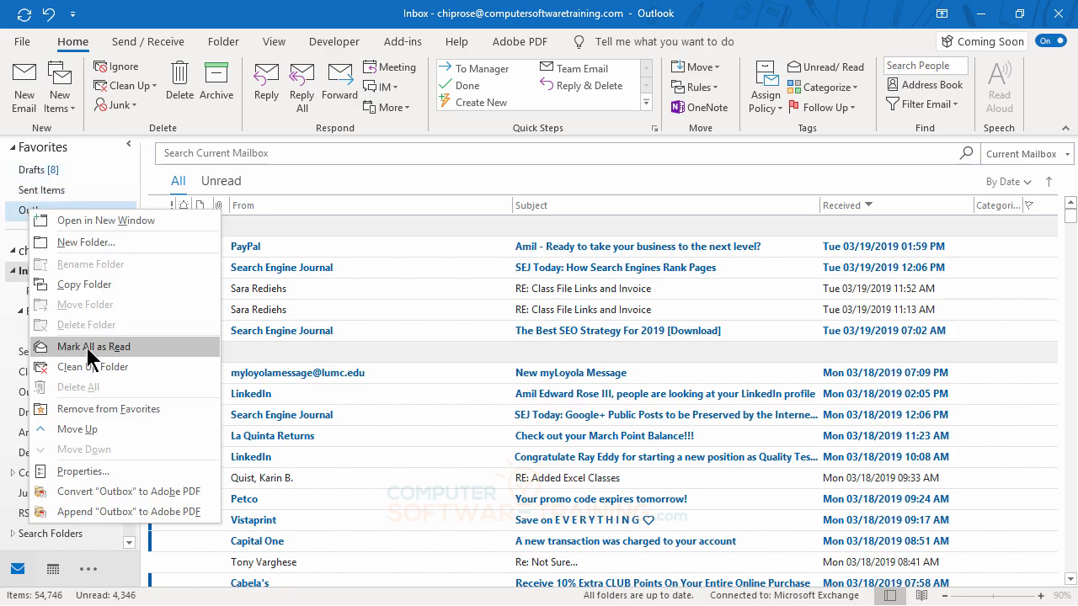
{"action": "left_click", "coordinate": [89, 410]}
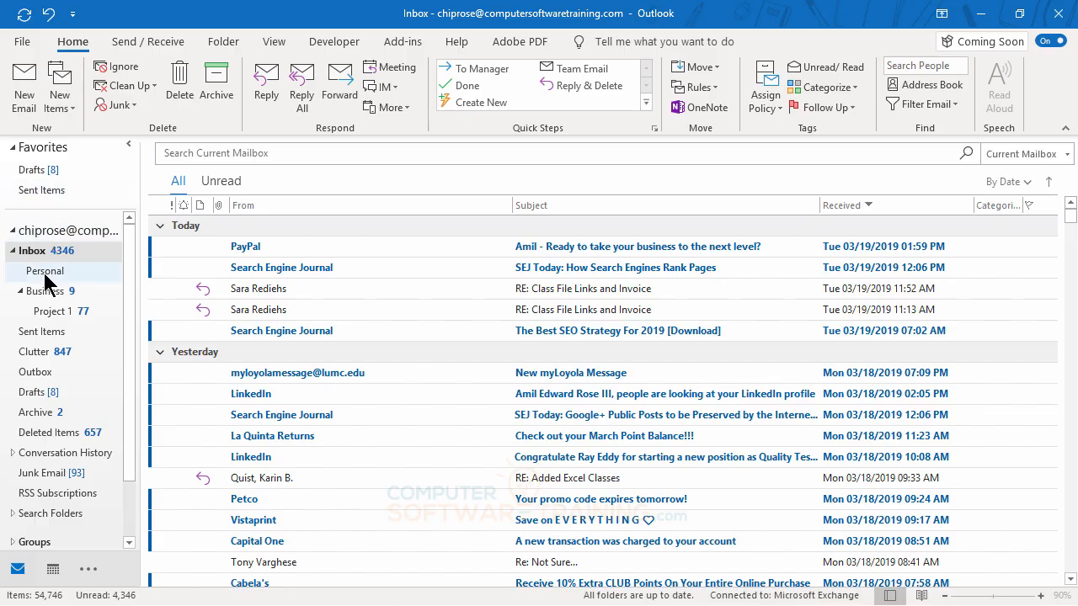
Add the Personal folder to Favorites below Sent Items and view its folder options without applying any.
{"action": "left_click_drag", "start_coordinate": [45, 275], "coordinate": [38, 207]}
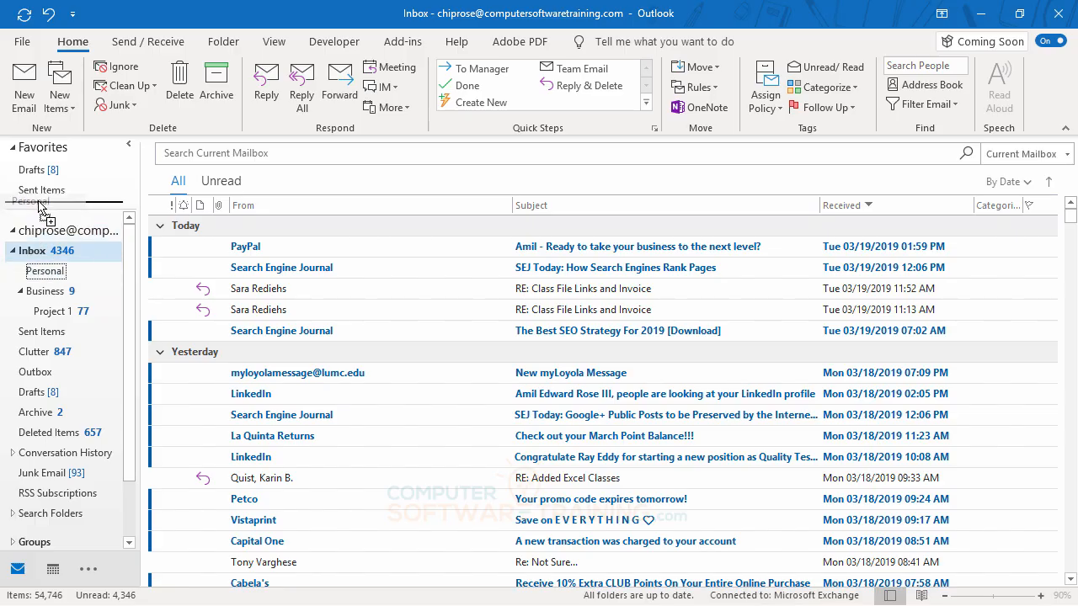
{"action": "left_click_drag", "start_coordinate": [38, 206], "coordinate": [40, 209]}
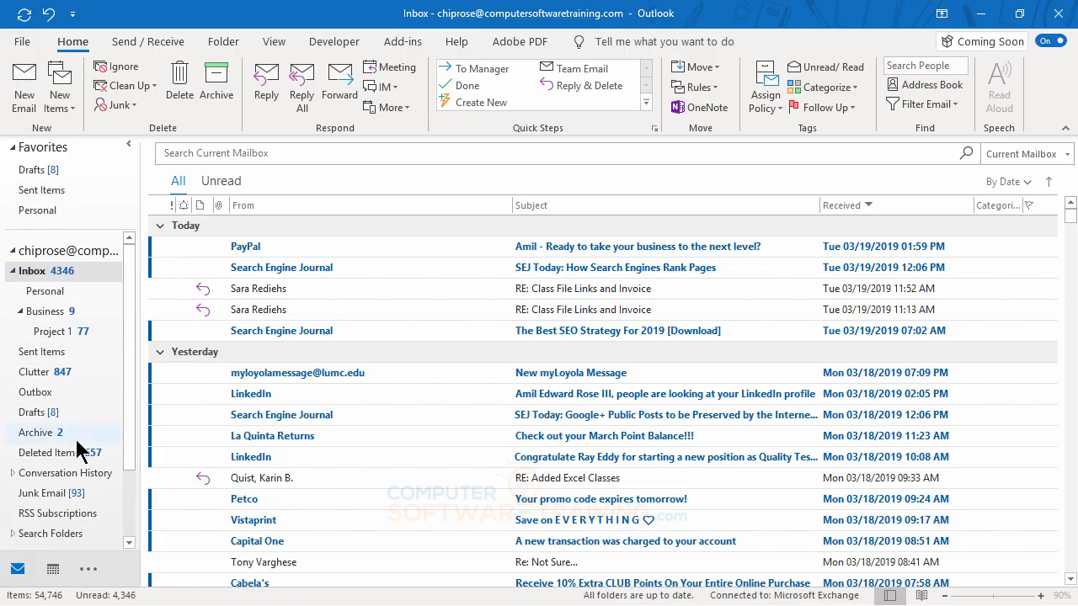
{"action": "right_click", "coordinate": [44, 222]}
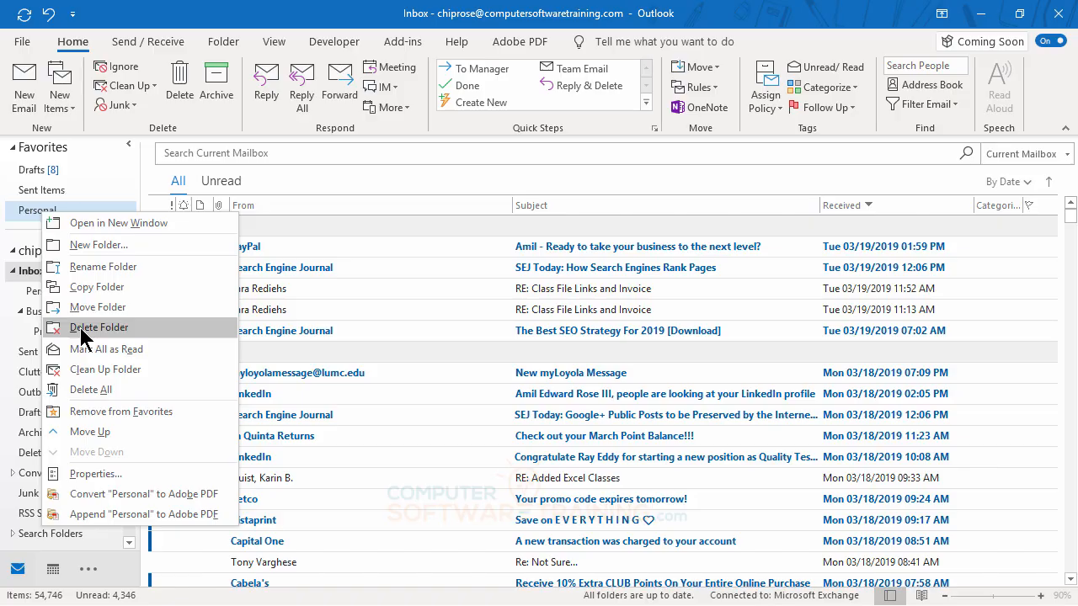
{"action": "left_click", "coordinate": [358, 246]}
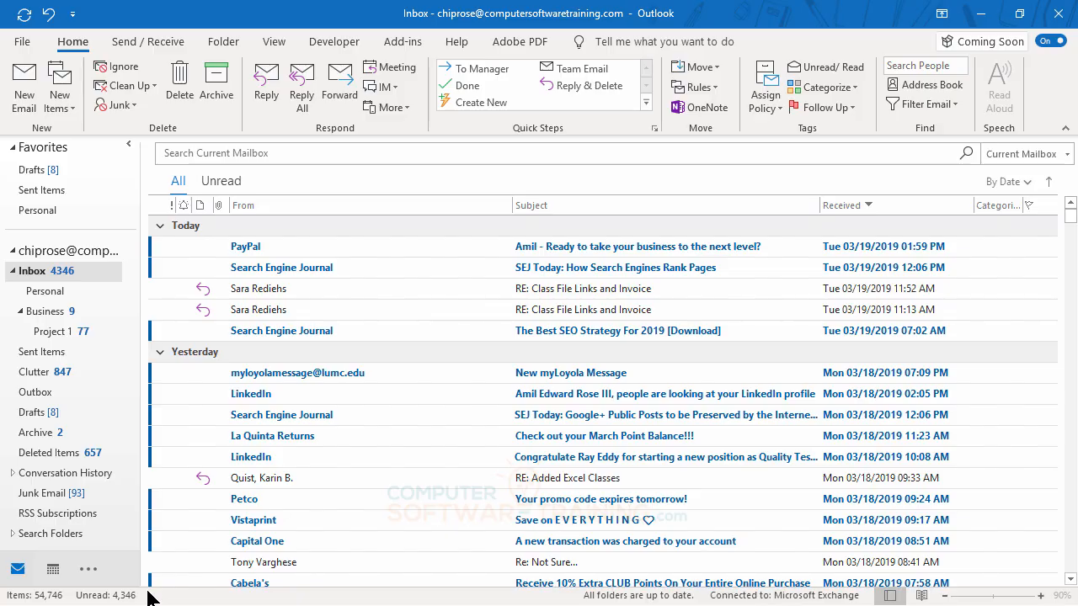
Delete the Personal subfolder of the Inbox, sending it to Deleted Items.
{"action": "right_click", "coordinate": [49, 299]}
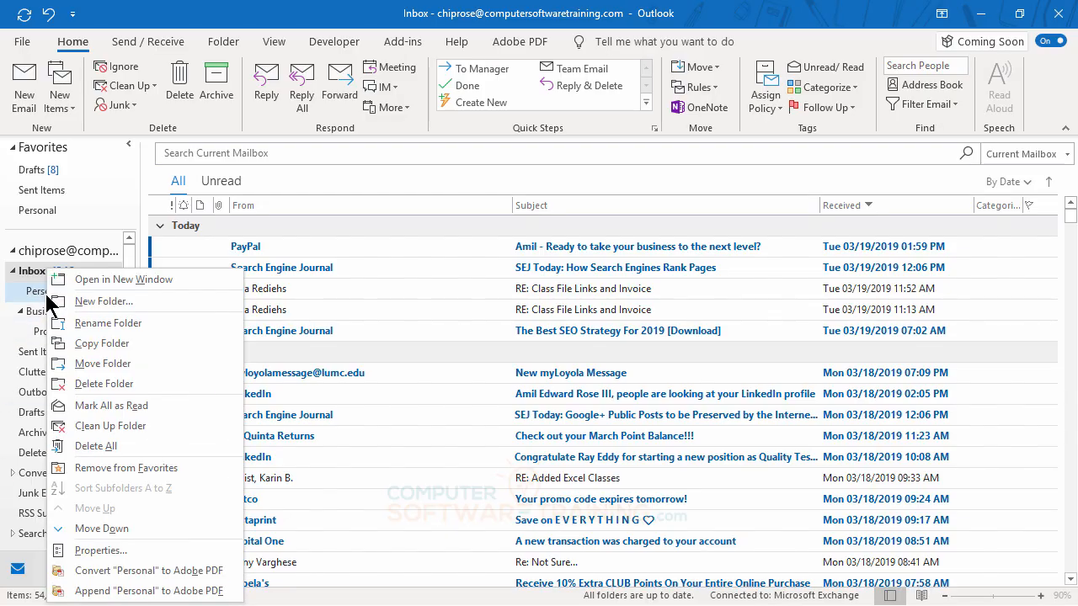
{"action": "left_click", "coordinate": [110, 386]}
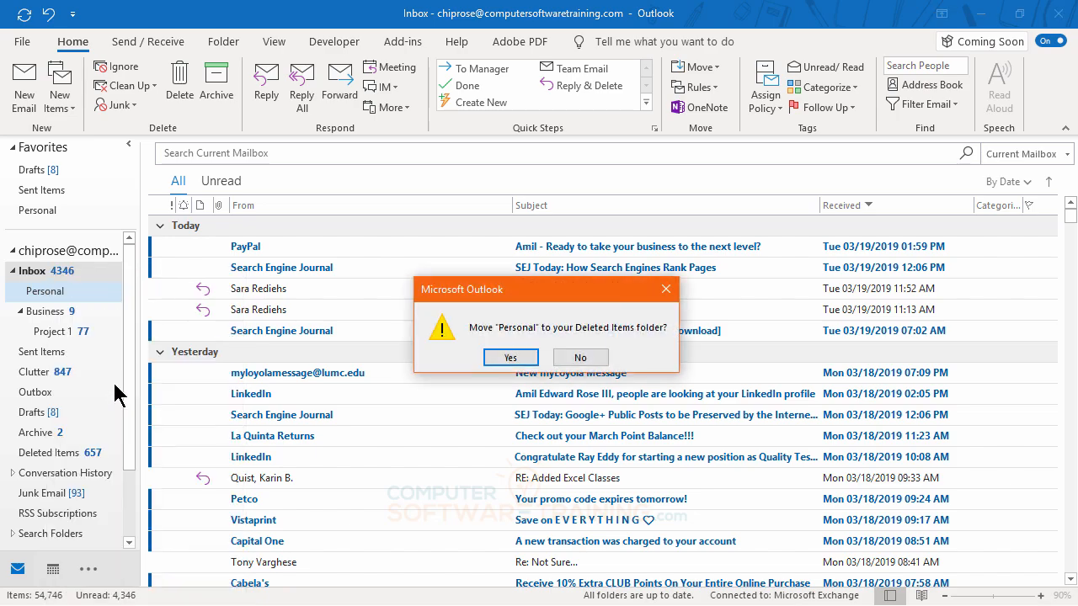
{"action": "left_click", "coordinate": [516, 360]}
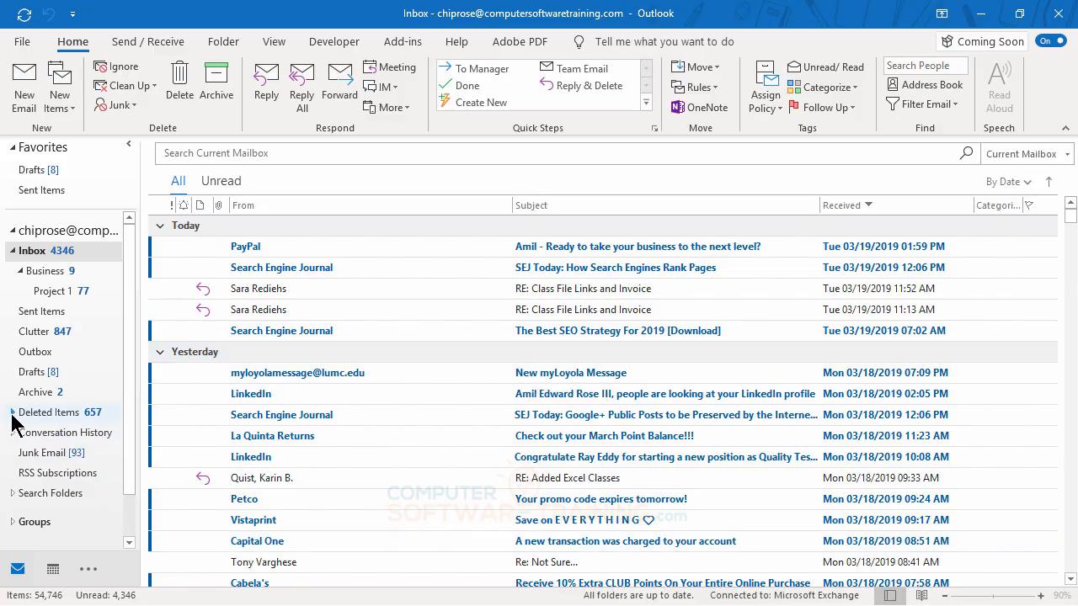
Expand Deleted Items and move the deleted Personal folder back into the Inbox.
{"action": "left_click", "coordinate": [12, 412]}
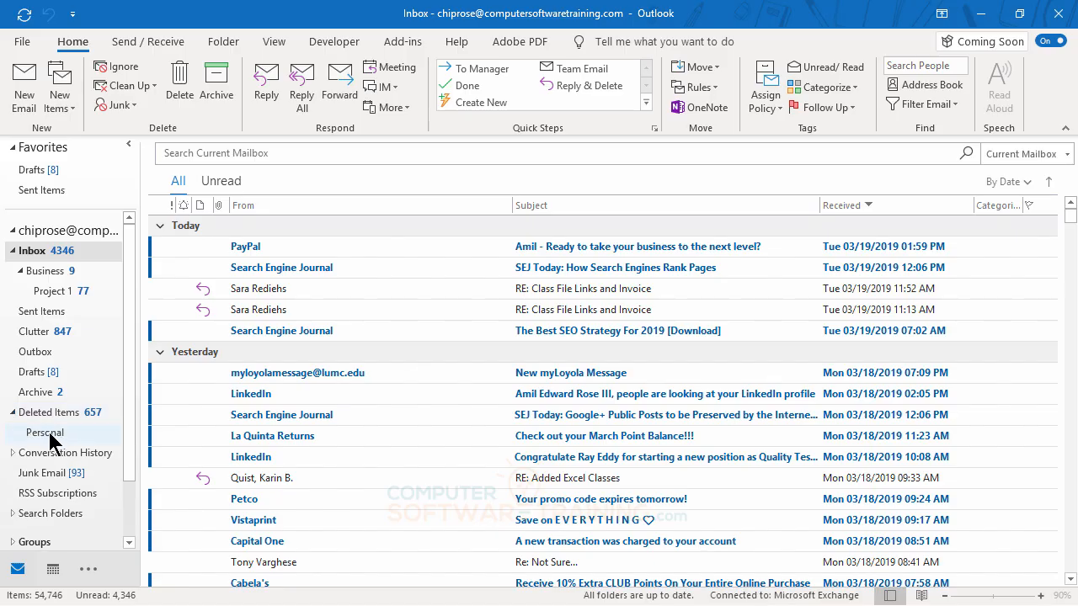
{"action": "left_click_drag", "start_coordinate": [50, 443], "coordinate": [46, 257]}
{"action": "left_click", "coordinate": [510, 358]}
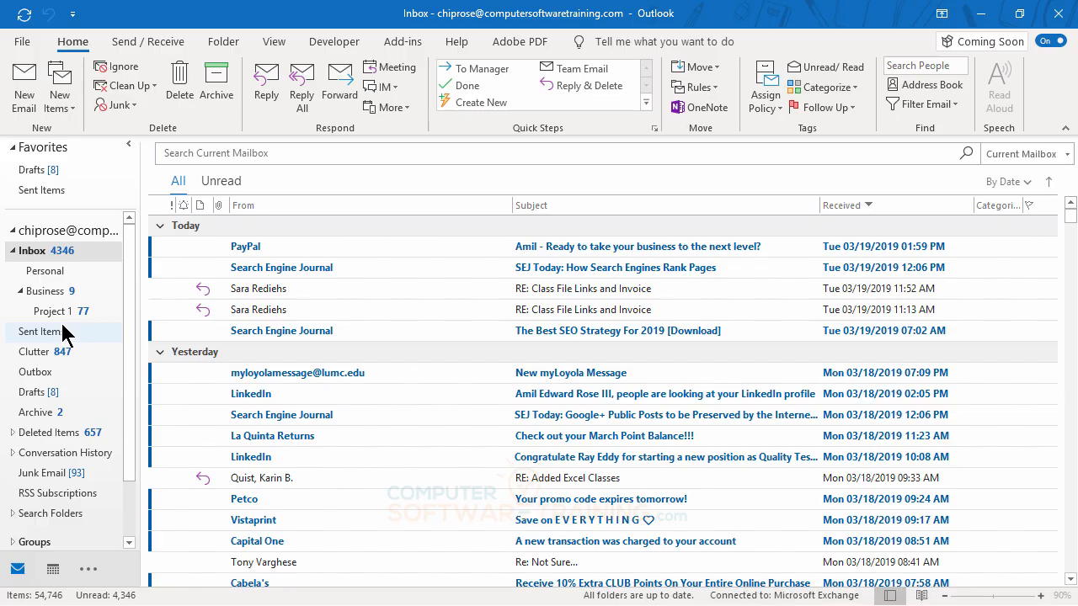
Add the Inbox to the start of Favorites and the Outbox after Sent Items.
{"action": "left_click_drag", "start_coordinate": [32, 252], "coordinate": [38, 167]}
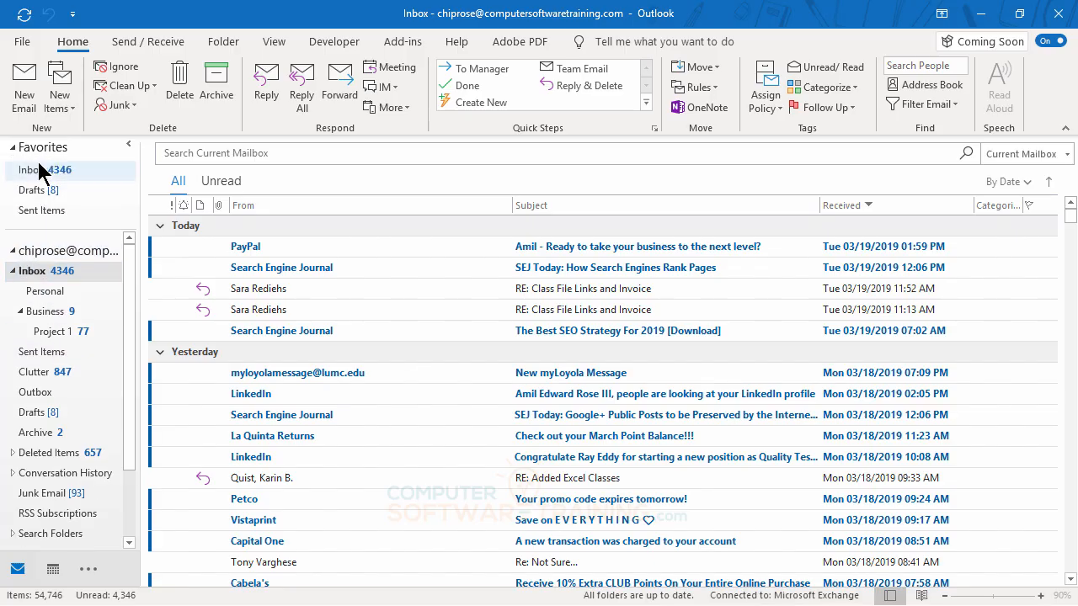
{"action": "mouse_move", "coordinate": [38, 353]}
{"action": "left_mouse_down"}
{"action": "mouse_move", "coordinate": [41, 305]}
{"action": "mouse_move", "coordinate": [48, 361]}
{"action": "left_mouse_up"}
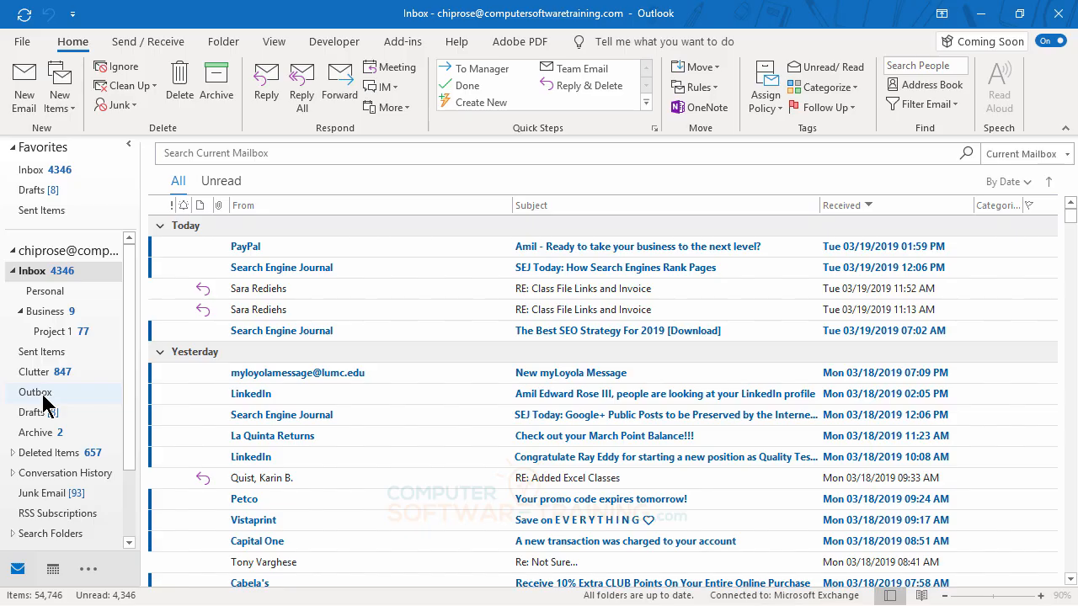
{"action": "left_click_drag", "start_coordinate": [43, 397], "coordinate": [59, 214]}
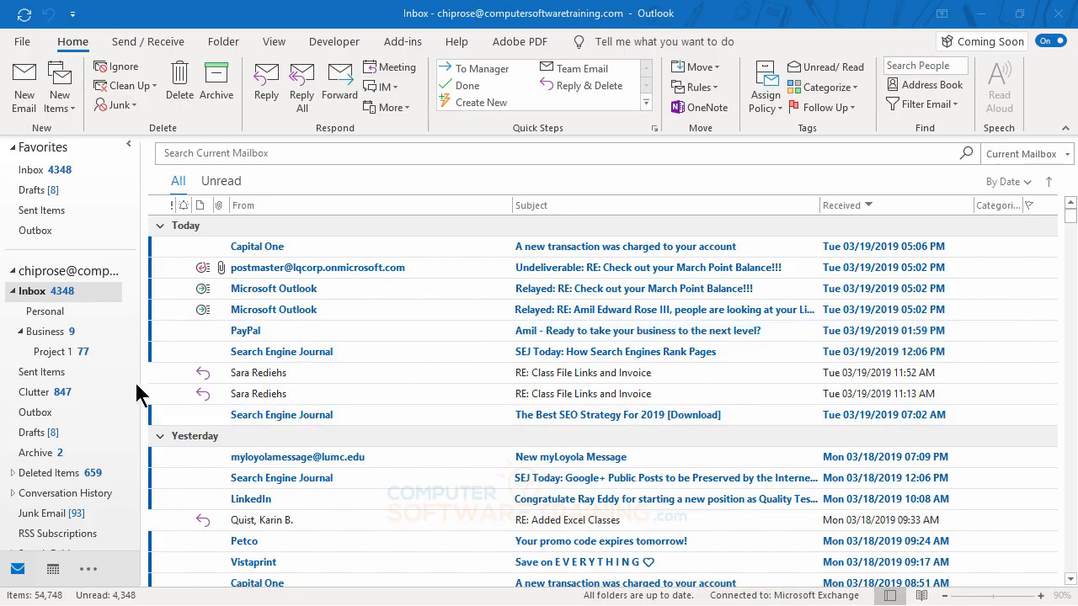
Open the full color category list for the 7 Mile Cycles message "Flash Sale on Must Move Items" in the Project 1 folder.
{"action": "left_click", "coordinate": [53, 354]}
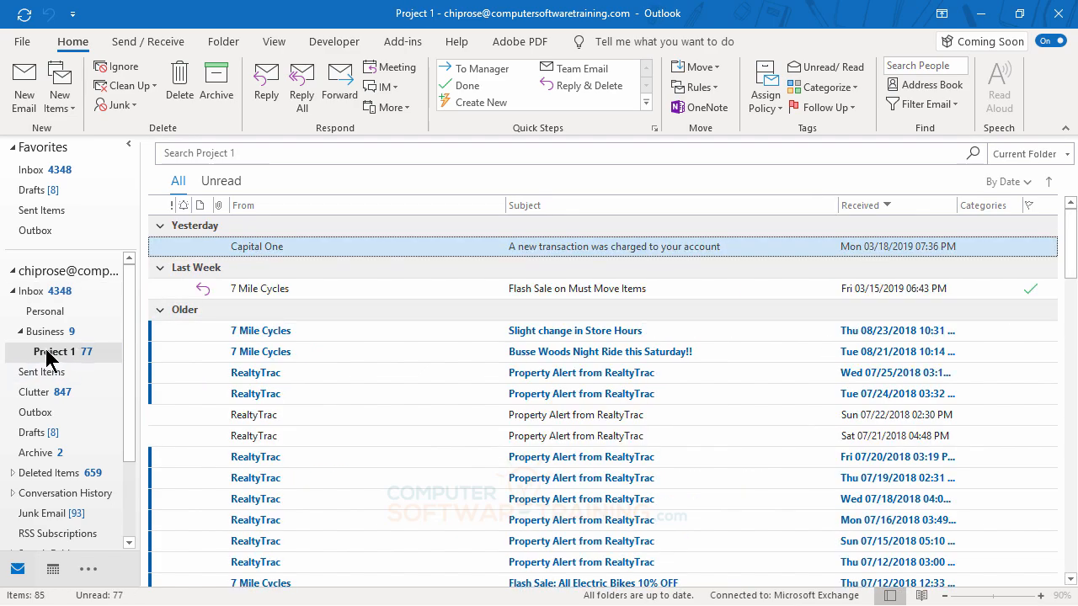
{"action": "left_click", "coordinate": [306, 295]}
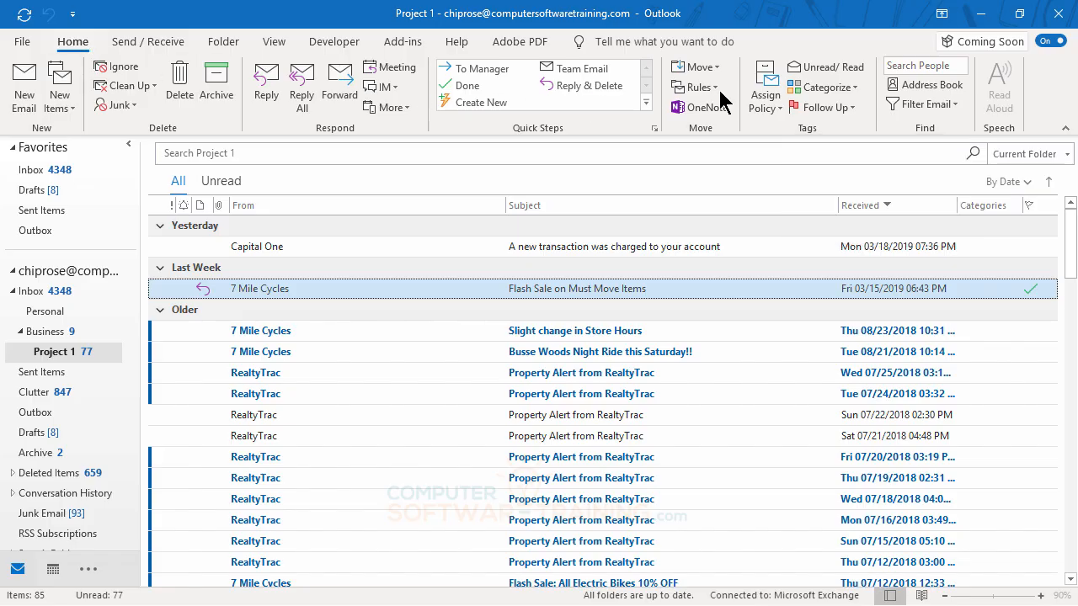
{"action": "left_click", "coordinate": [832, 88]}
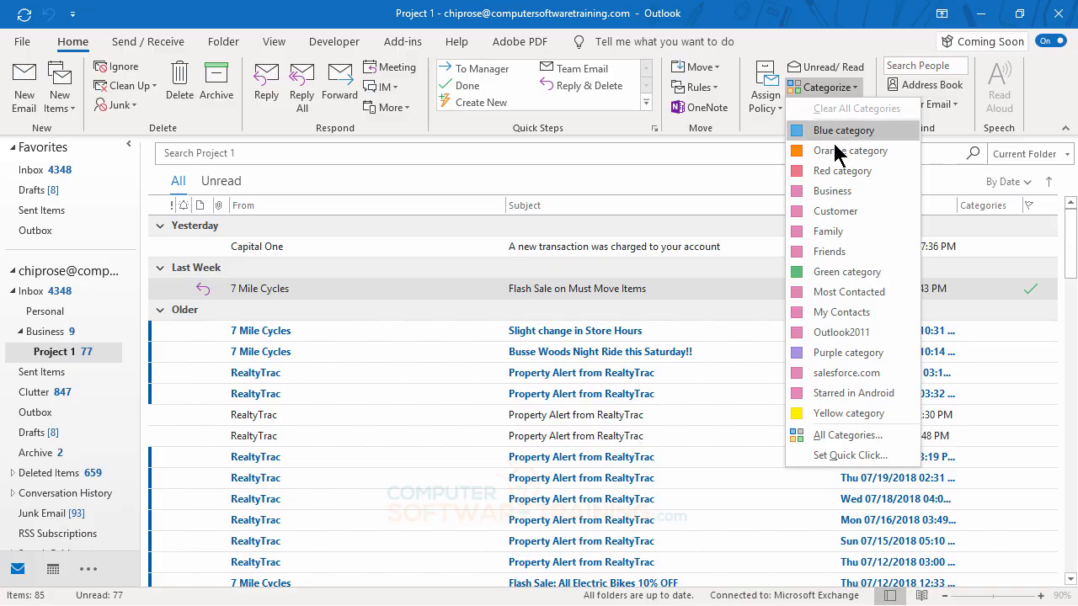
{"action": "left_click", "coordinate": [847, 435]}
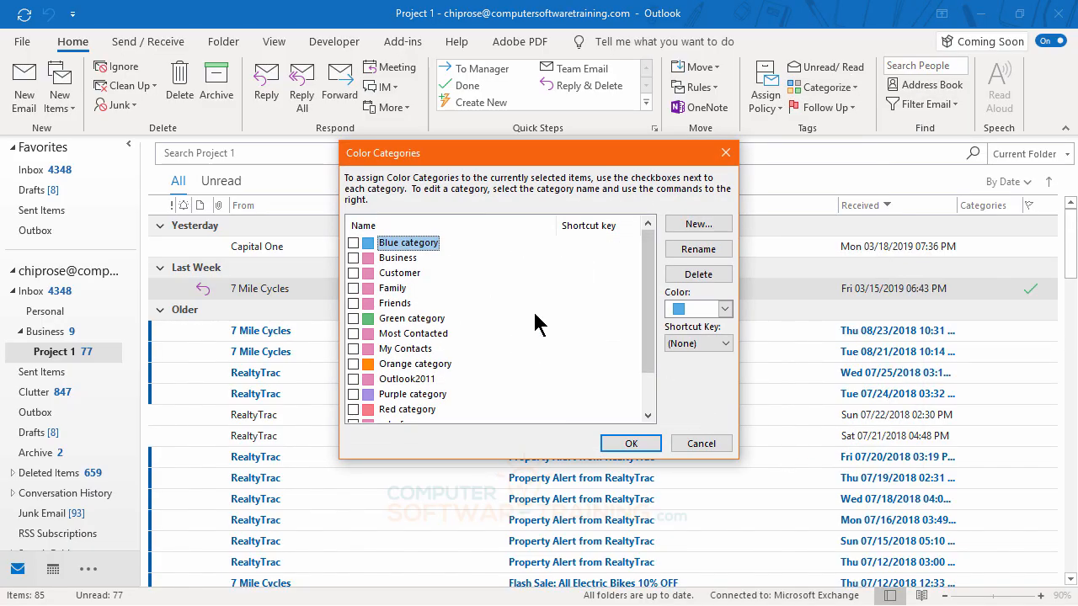
{"action": "scroll", "coordinate": [479, 317], "scroll_direction": "down", "scroll_amount": 1}
{"action": "scroll", "coordinate": [481, 324], "scroll_direction": "up", "scroll_amount": 1}
Create a new color category named Finance Issues with the green color.
{"action": "left_click", "coordinate": [697, 225]}
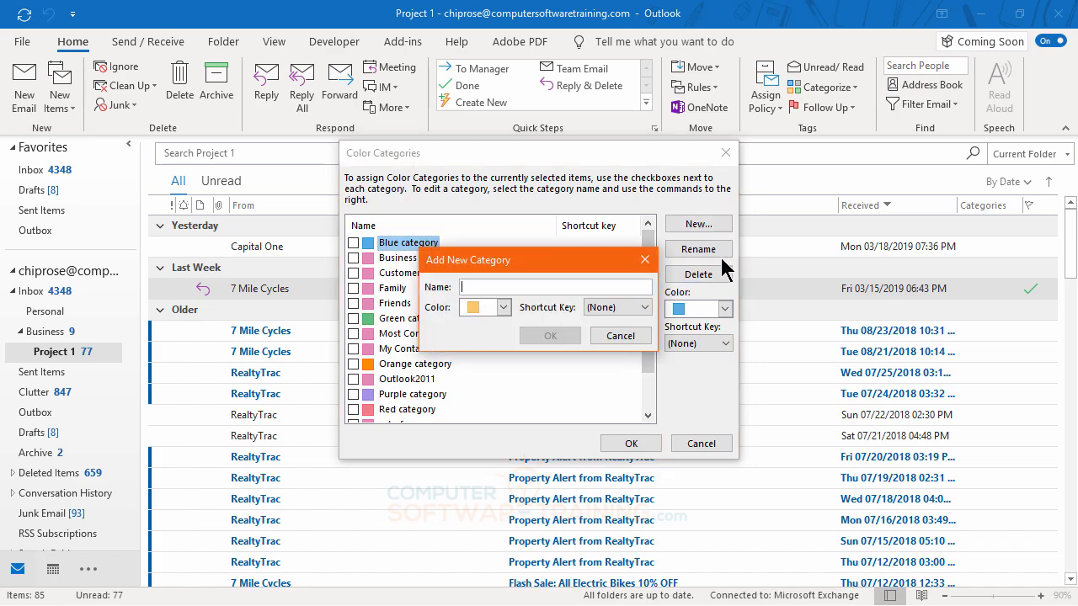
{"action": "type", "text": "Finac"}
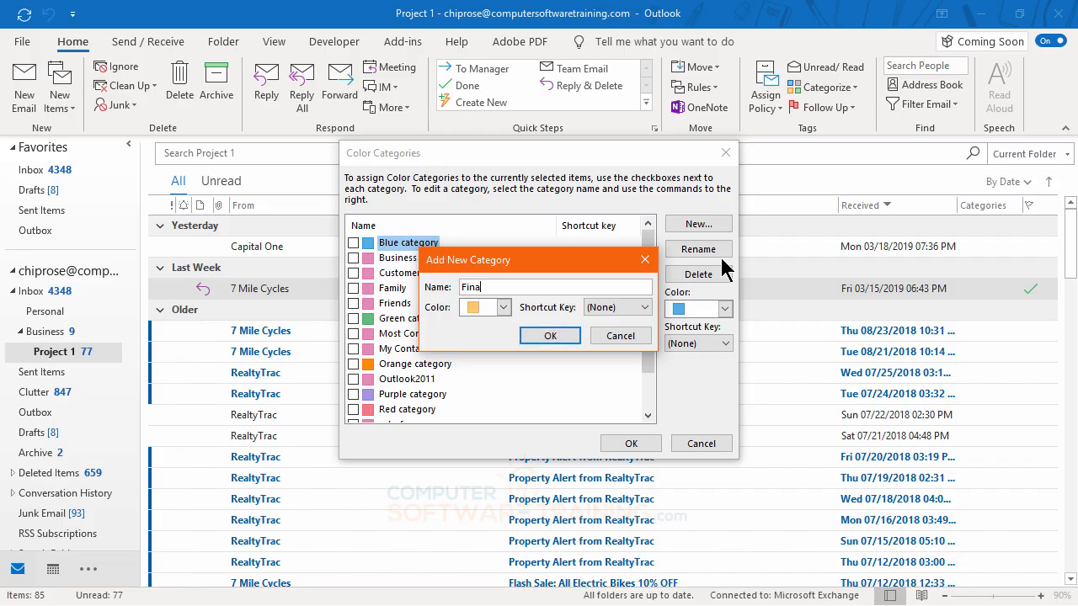
{"action": "key", "text": "BackSpace"}
{"action": "key", "text": "BackSpace"}
{"action": "type", "text": "ance Issues"}
{"action": "left_click", "coordinate": [503, 308]}
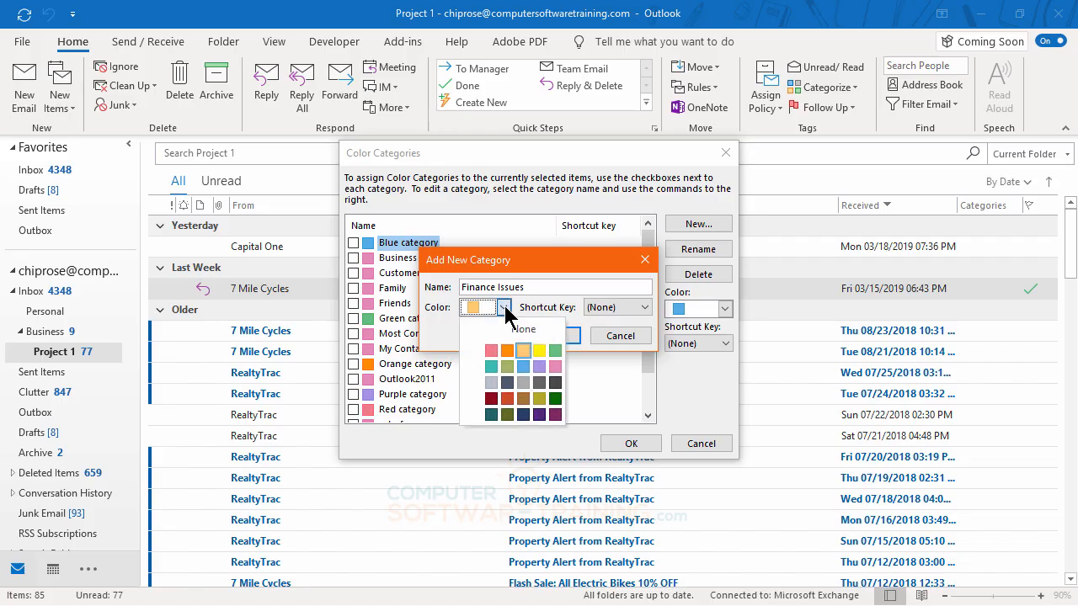
{"action": "left_click", "coordinate": [555, 350]}
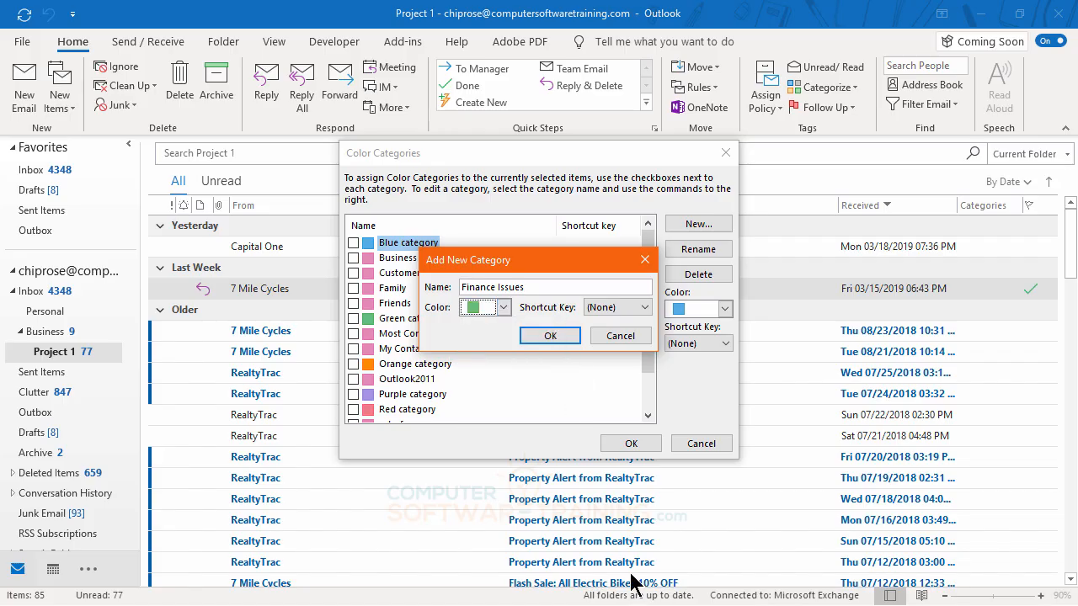
{"action": "left_click", "coordinate": [548, 338]}
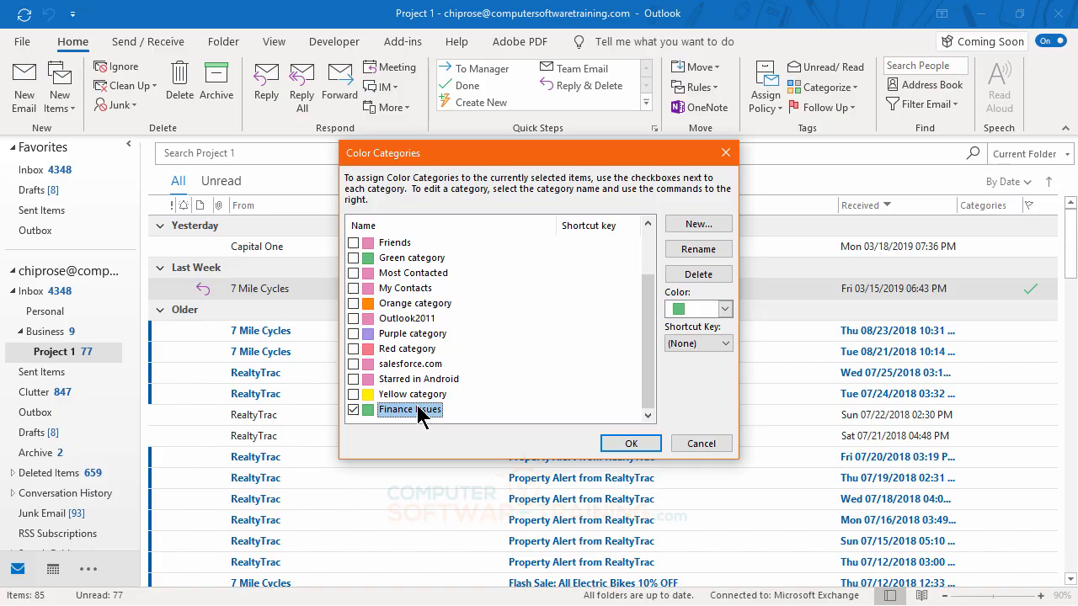
Create a new color category named Sales and Marketing with the dark red color.
{"action": "left_click", "coordinate": [695, 225]}
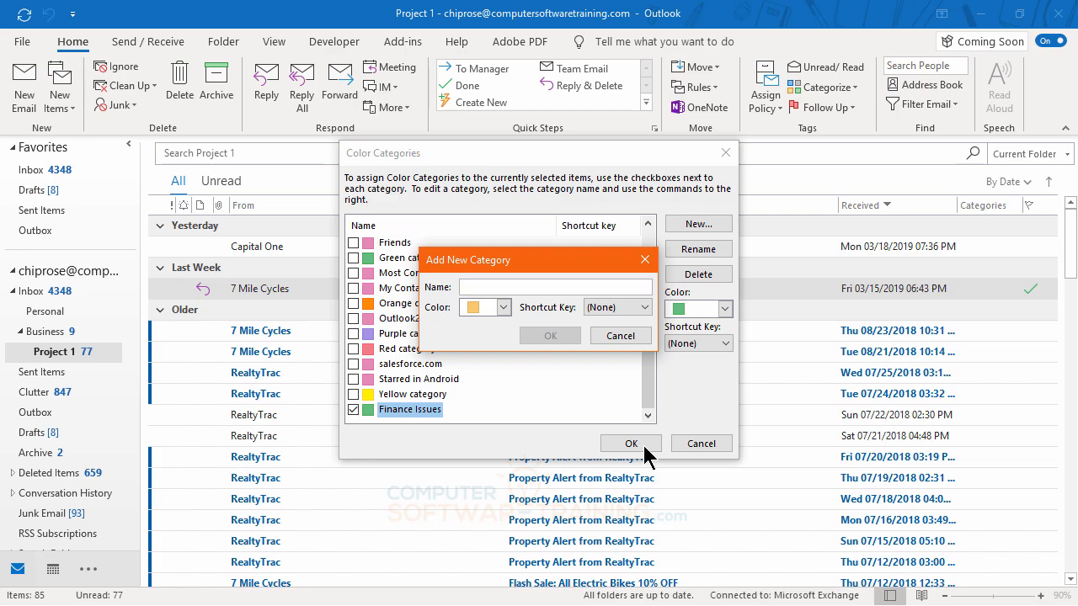
{"action": "type", "text": "Sales an"}
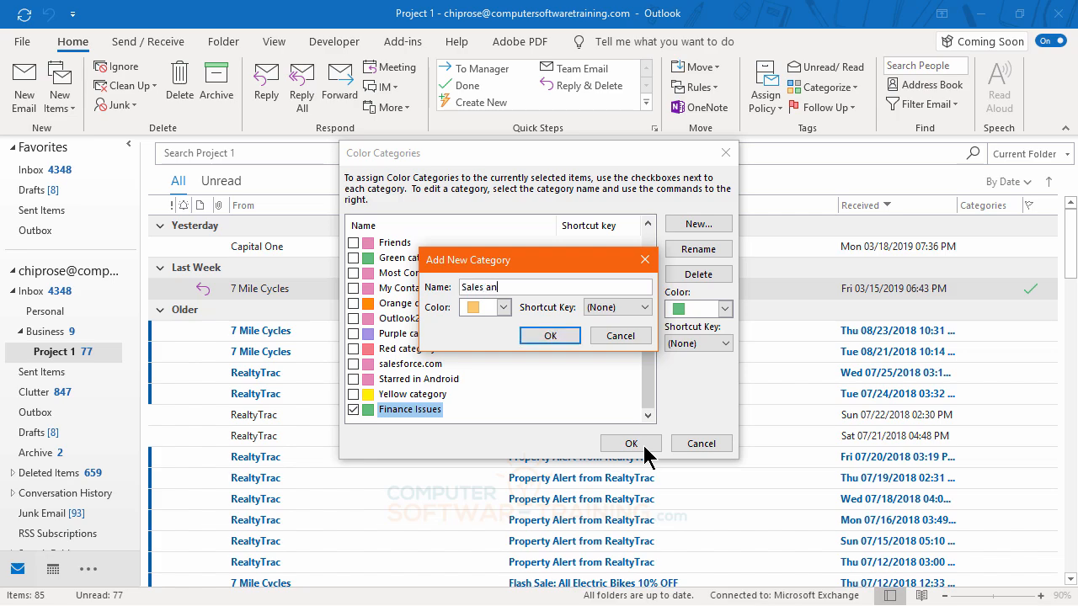
{"action": "type", "text": "d Mar"}
{"action": "type", "text": "keting"}
{"action": "left_click", "coordinate": [504, 306]}
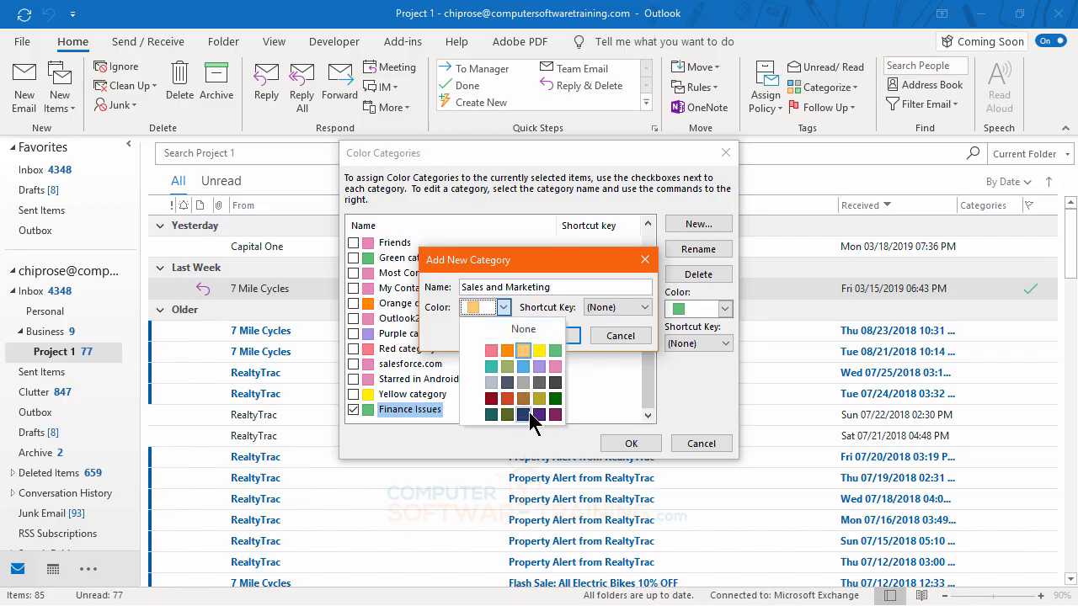
{"action": "left_click", "coordinate": [491, 398]}
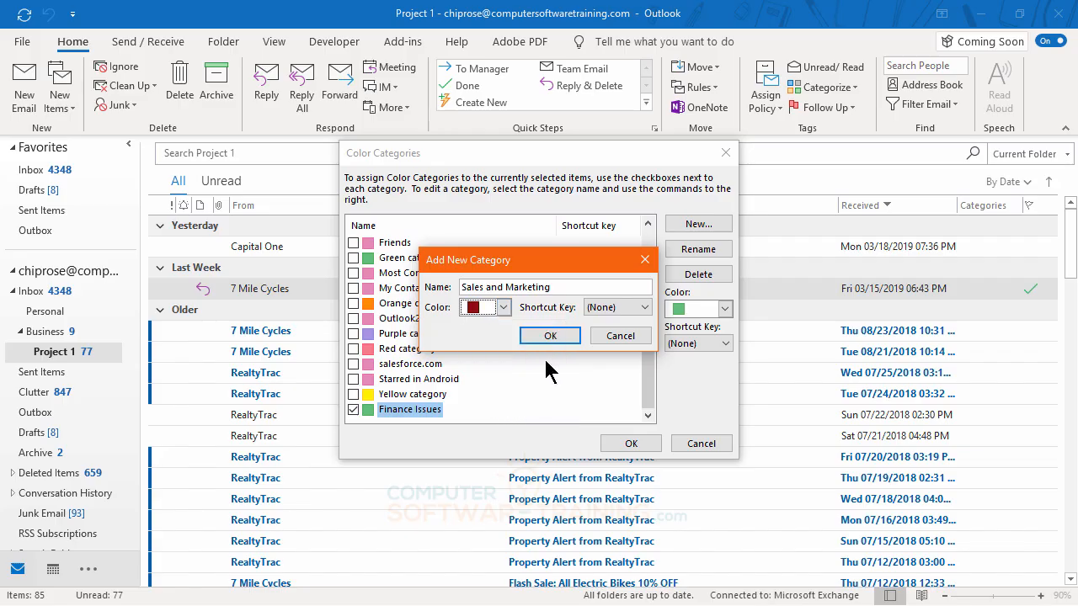
{"action": "left_click", "coordinate": [552, 335]}
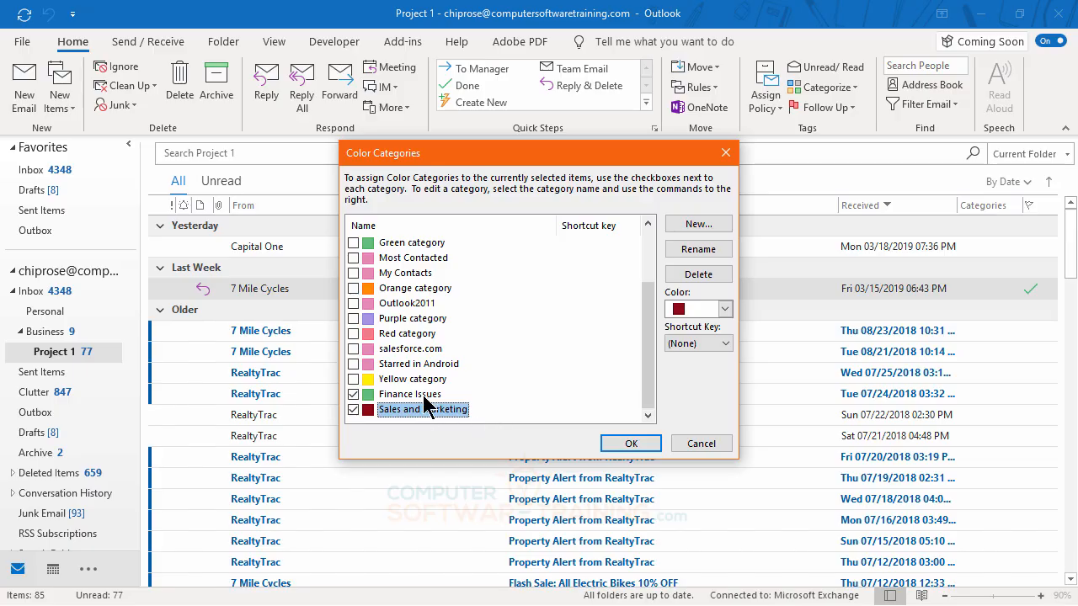
Create a new color category named Budget Project with the orange color.
{"action": "left_click", "coordinate": [692, 233]}
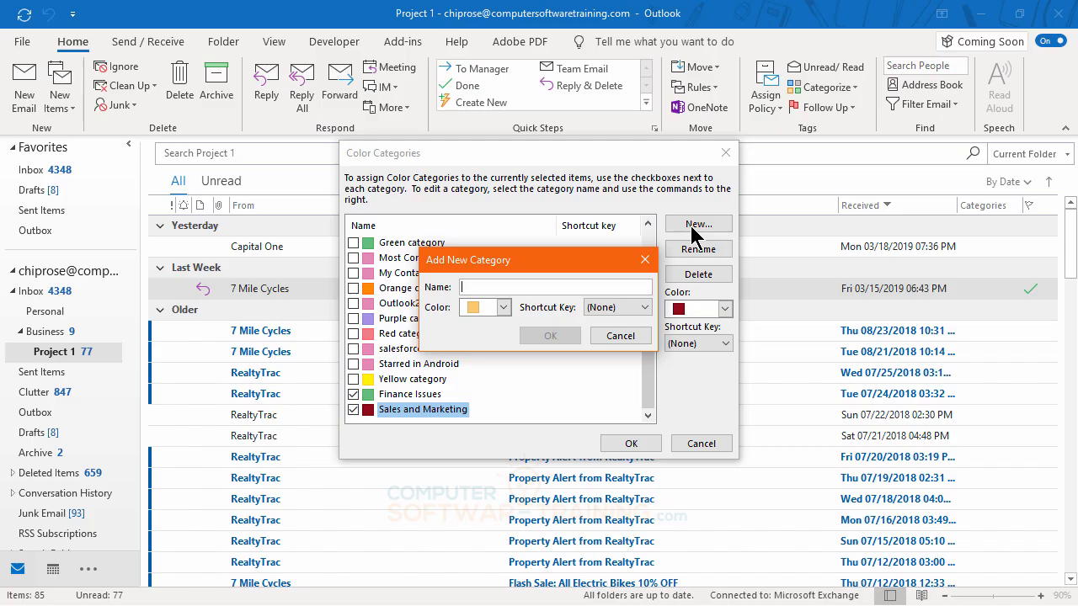
{"action": "type", "text": "Bud"}
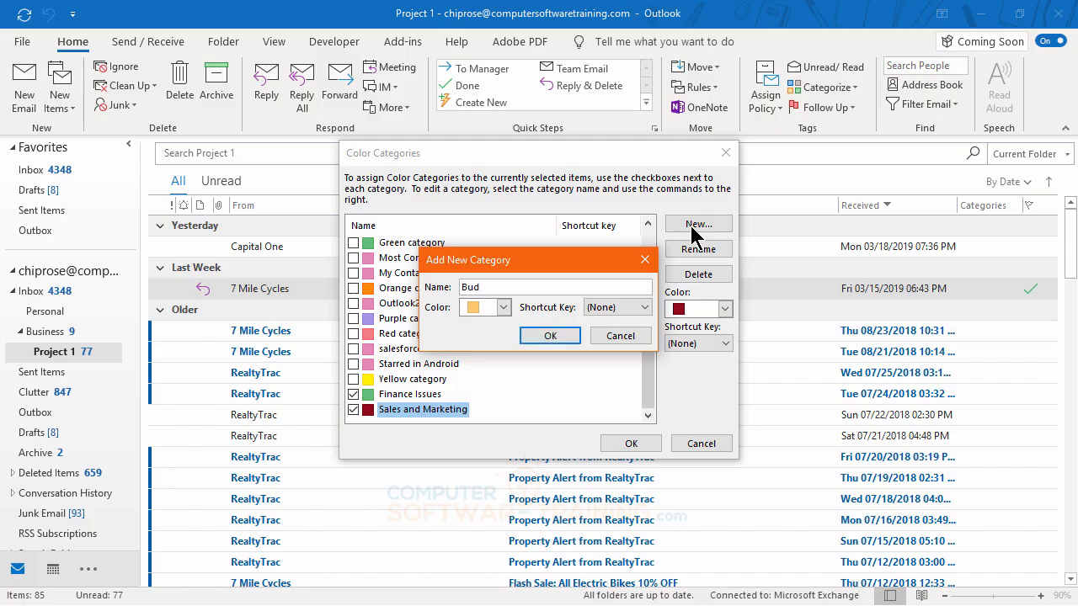
{"action": "type", "text": "get Project"}
{"action": "left_click", "coordinate": [503, 307]}
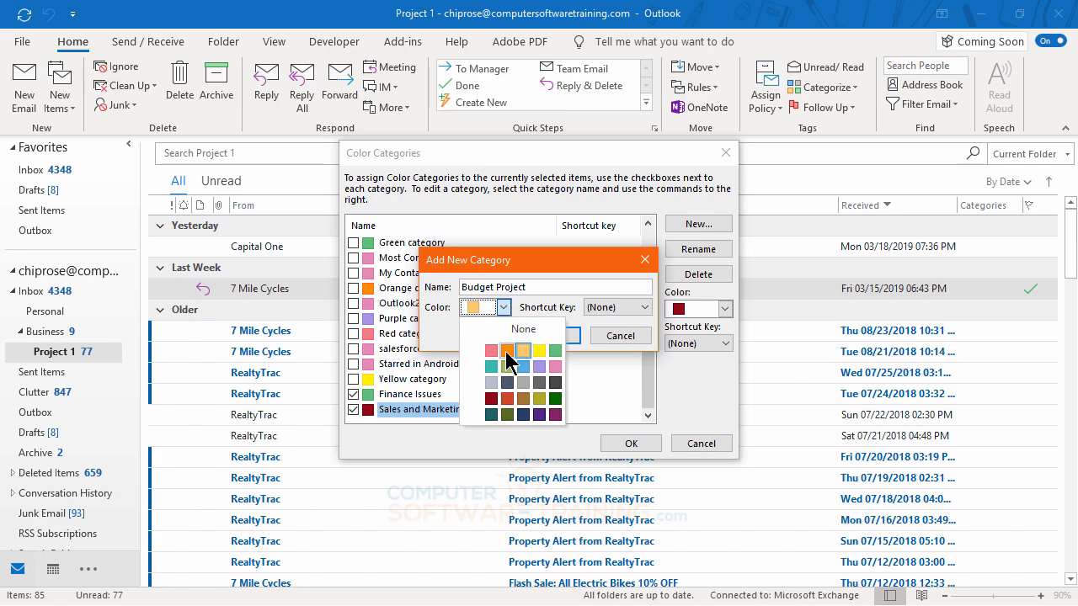
{"action": "left_click", "coordinate": [505, 362]}
{"action": "left_click", "coordinate": [543, 335]}
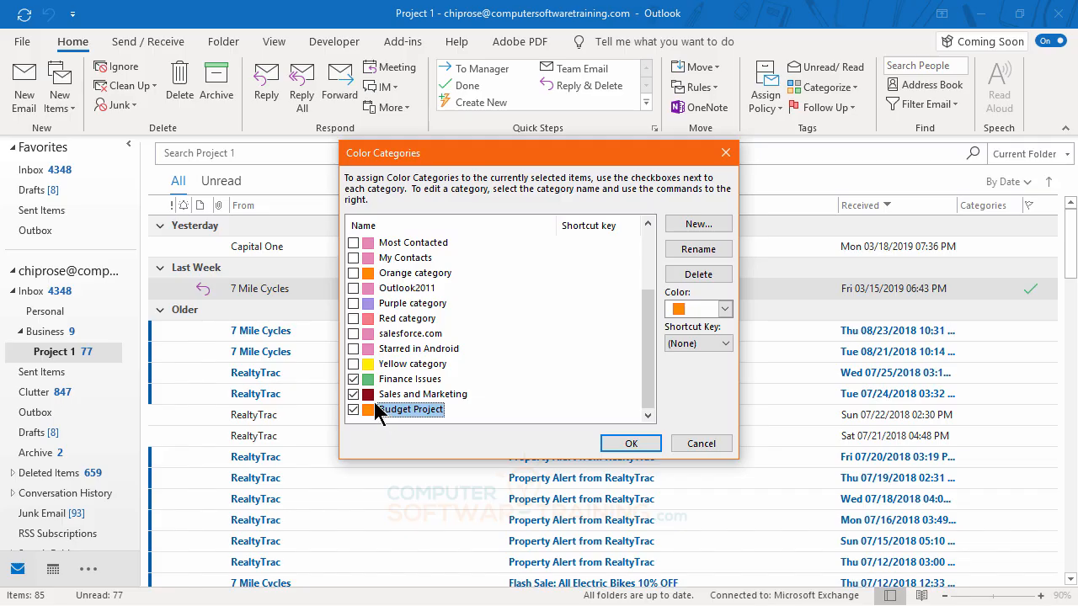
Unassign Finance Issues, Sales and Marketing and Budget Project from the selected message and save the category list.
{"action": "left_click", "coordinate": [354, 392]}
{"action": "left_click", "coordinate": [354, 379]}
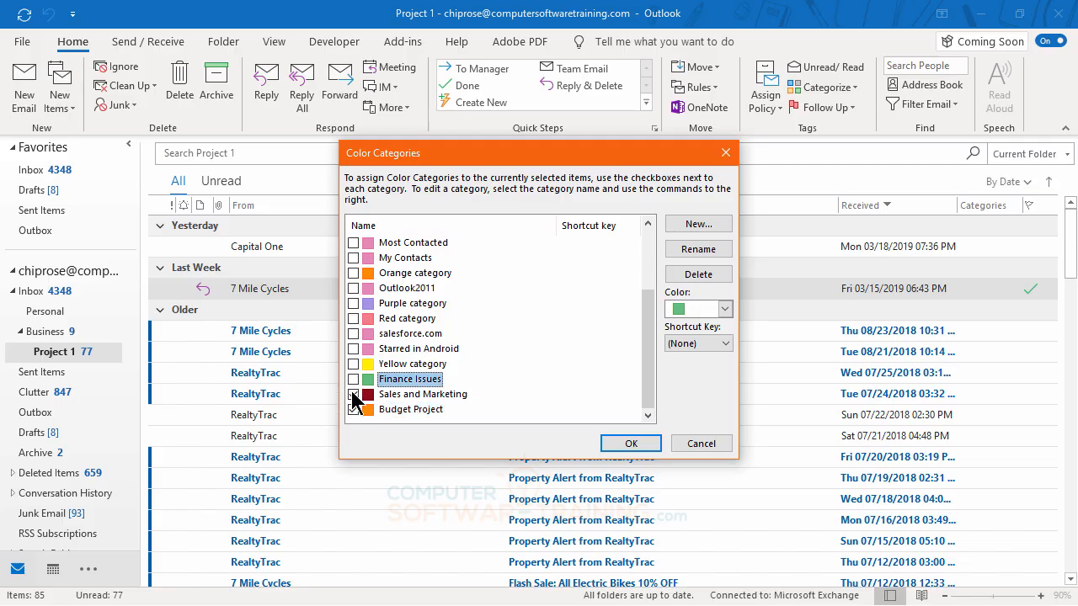
{"action": "left_click", "coordinate": [354, 394]}
{"action": "left_click", "coordinate": [354, 409]}
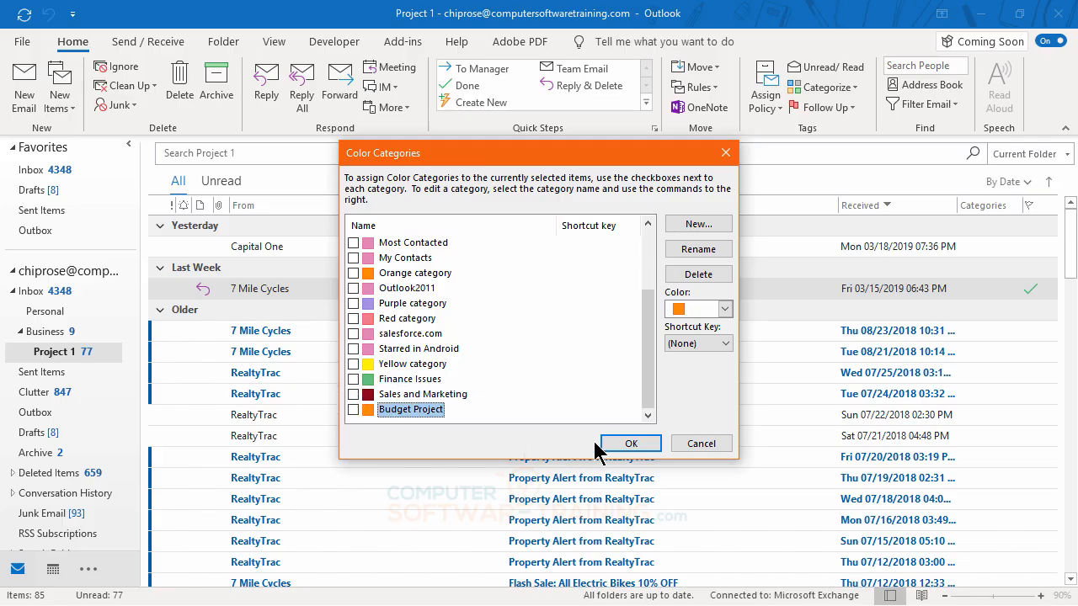
{"action": "left_click", "coordinate": [631, 444]}
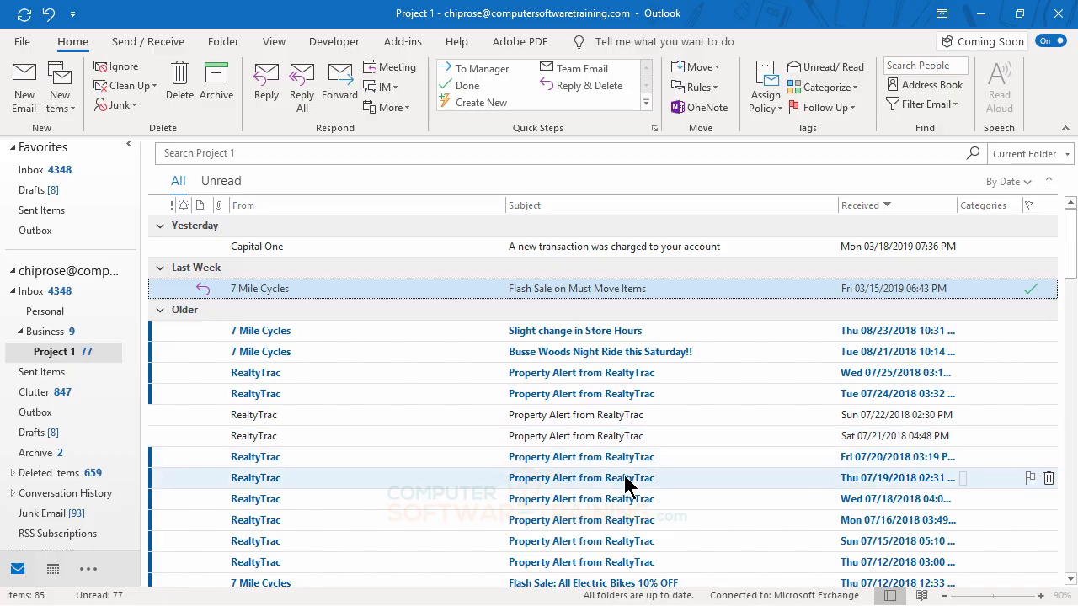
Assign both the Budget Project and Sales and Marketing categories to the 7 Mile Cycles "Flash Sale on Must Move Items" message.
{"action": "right_click", "coordinate": [388, 297]}
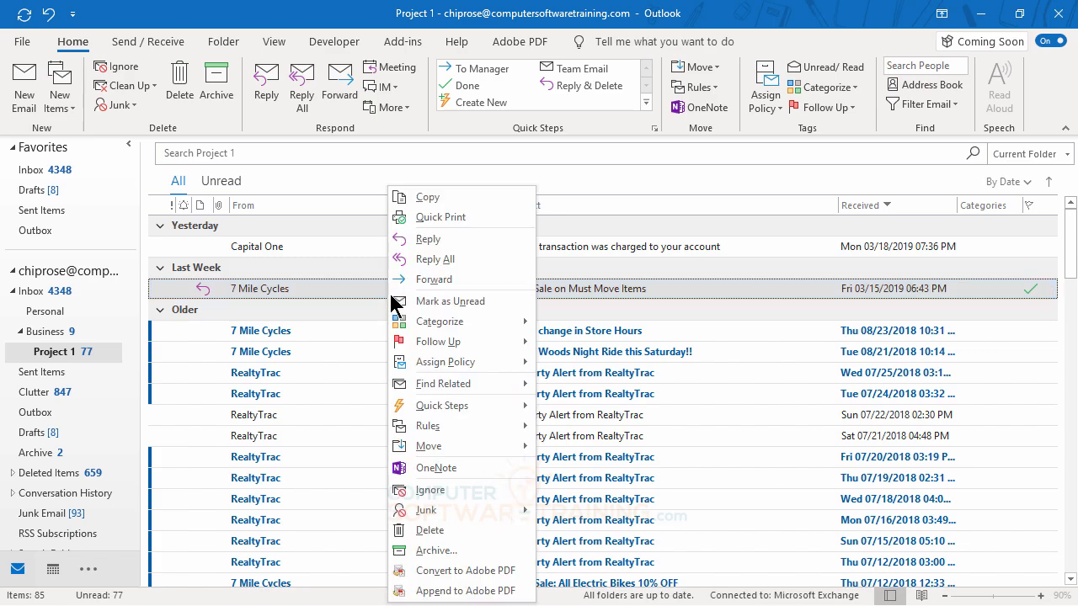
{"action": "mouse_move", "coordinate": [432, 330]}
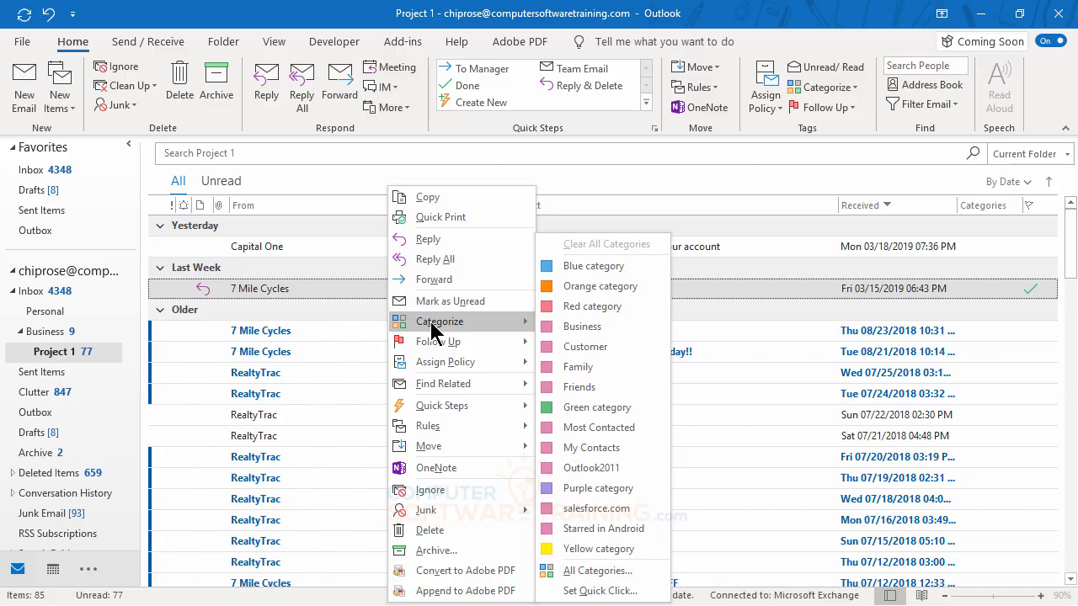
{"action": "left_click", "coordinate": [854, 87]}
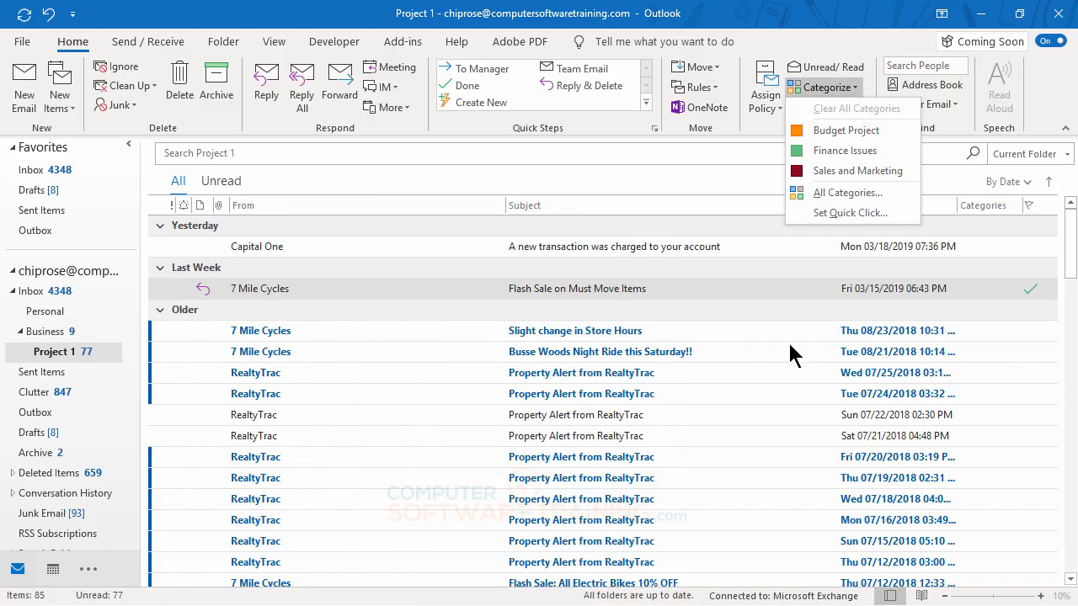
{"action": "left_click", "coordinate": [841, 131]}
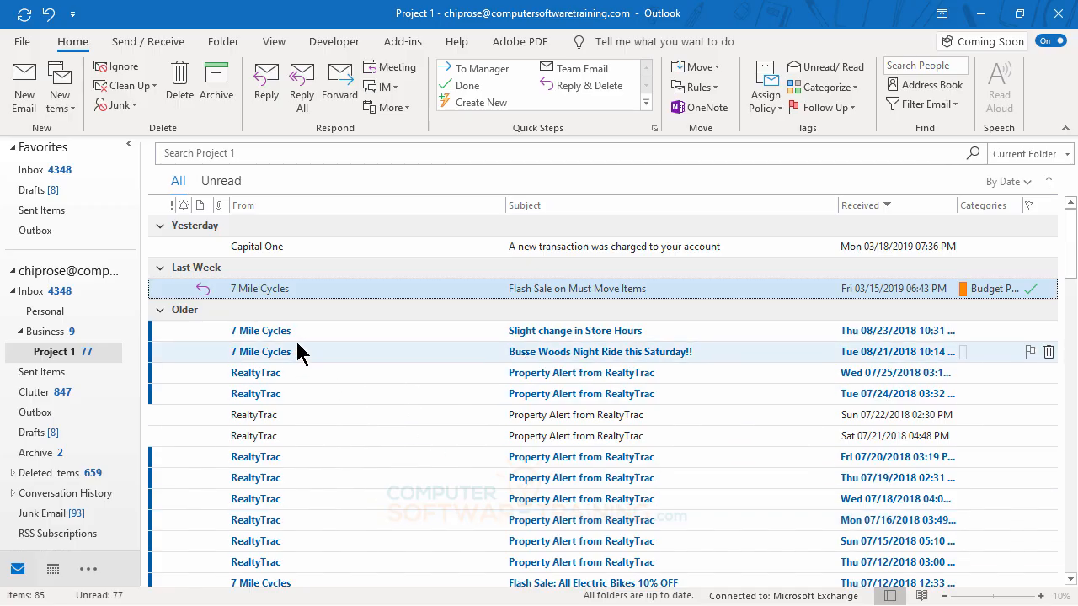
{"action": "left_click", "coordinate": [854, 87]}
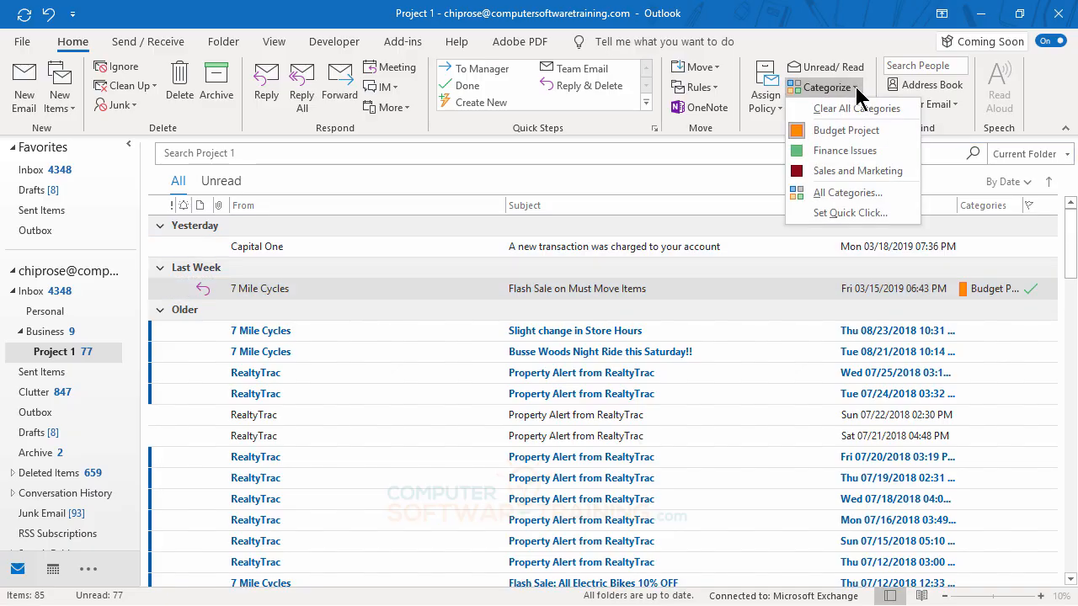
{"action": "left_click", "coordinate": [847, 170]}
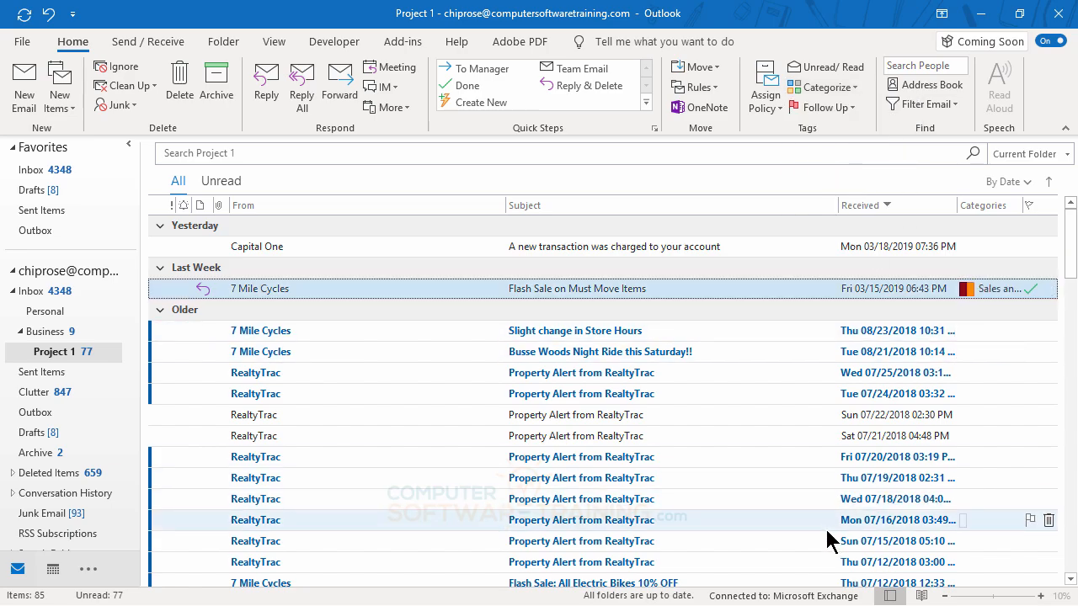
Assign the Sales and Marketing category to the second message in the Personal folder.
{"action": "left_click", "coordinate": [46, 313]}
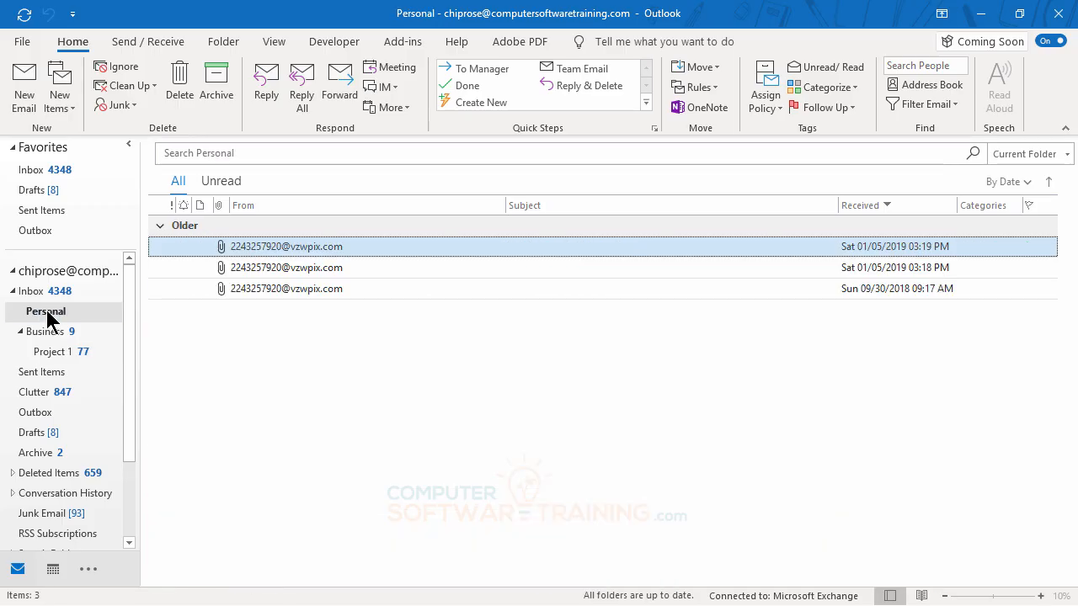
{"action": "left_click", "coordinate": [279, 268]}
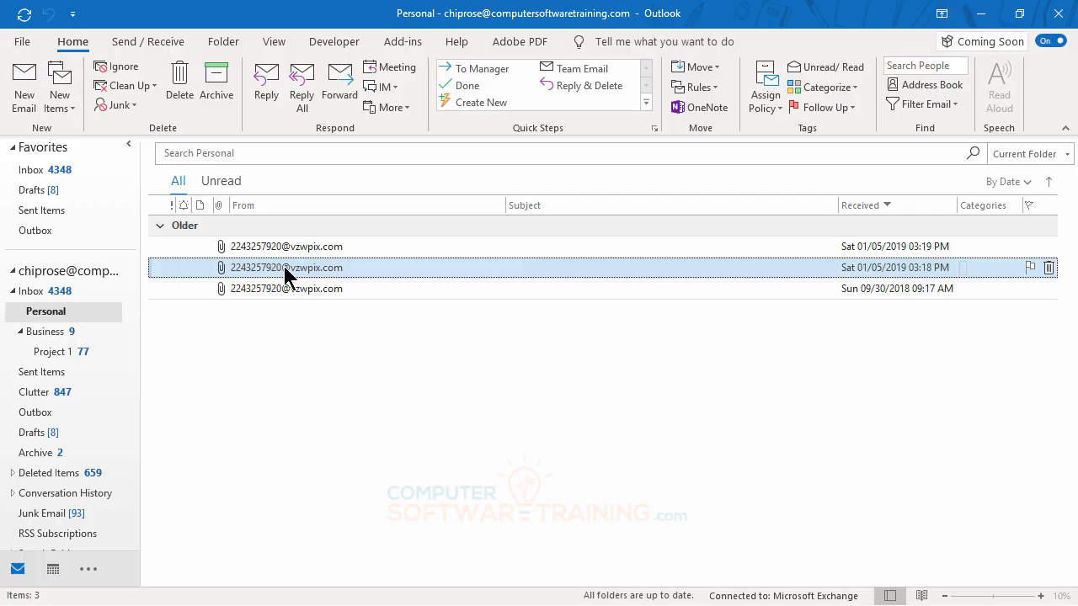
{"action": "left_click", "coordinate": [852, 86]}
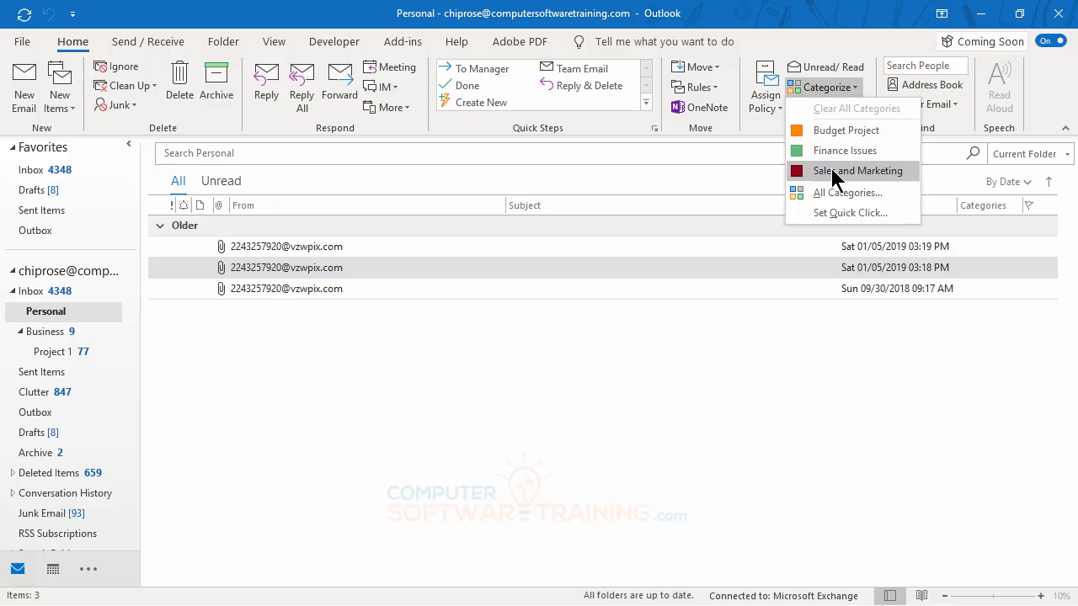
{"action": "left_click", "coordinate": [857, 171]}
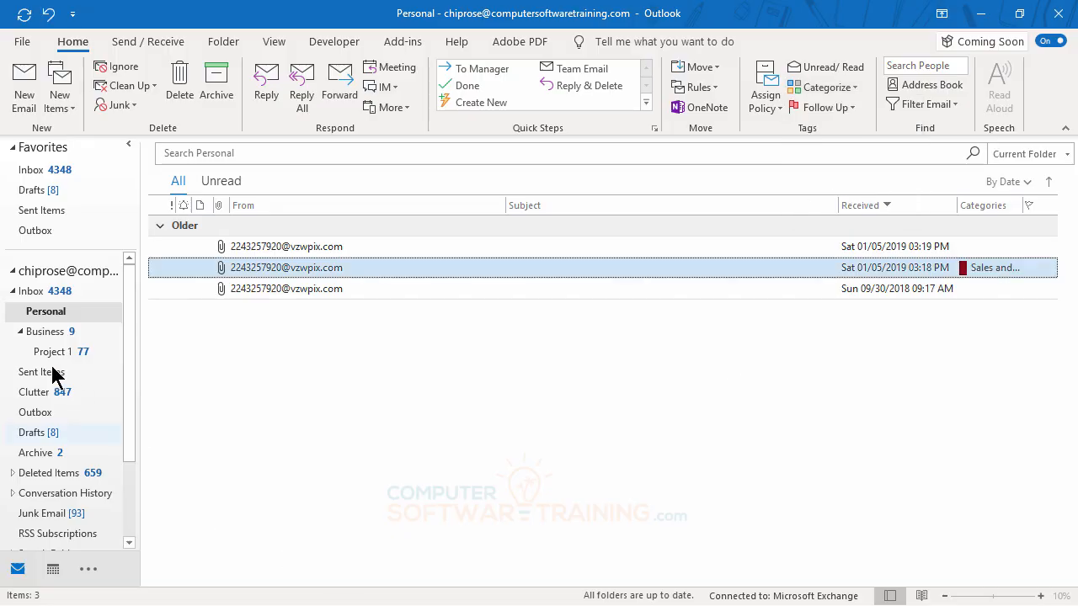
Assign the Finance Issues category to the Inbox message "SEJ Today: How Search Engines Rank Pages" from Search Engine Journal.
{"action": "left_click", "coordinate": [35, 298]}
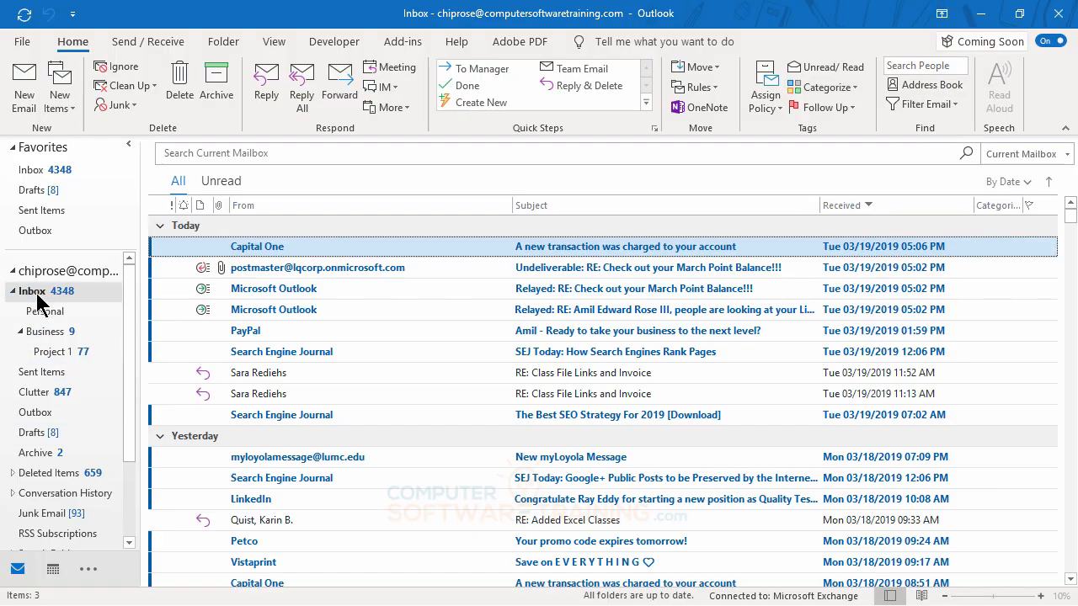
{"action": "left_click", "coordinate": [295, 359]}
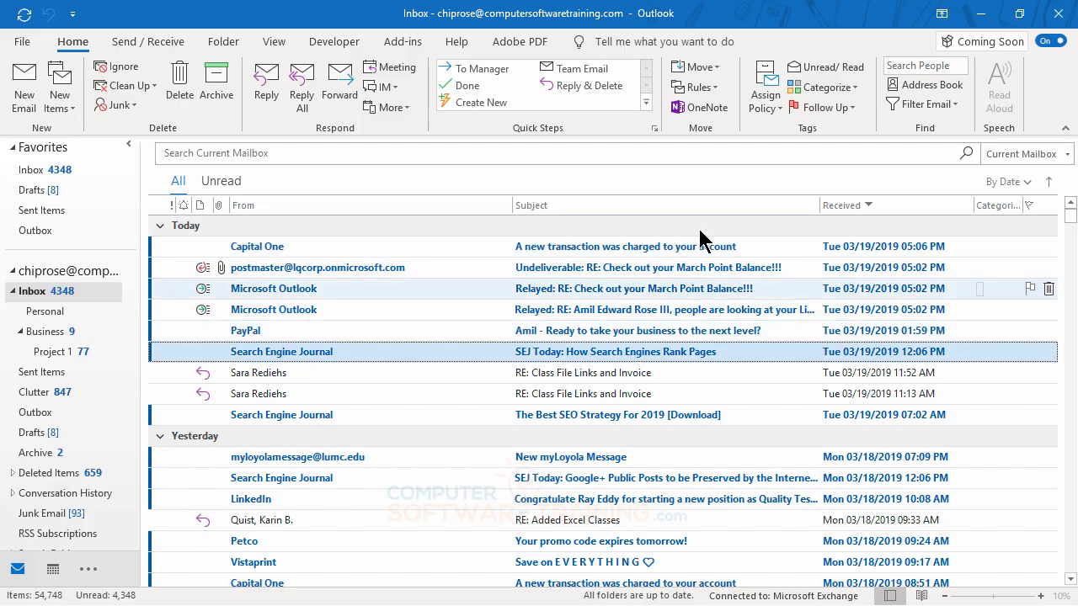
{"action": "left_click", "coordinate": [855, 88]}
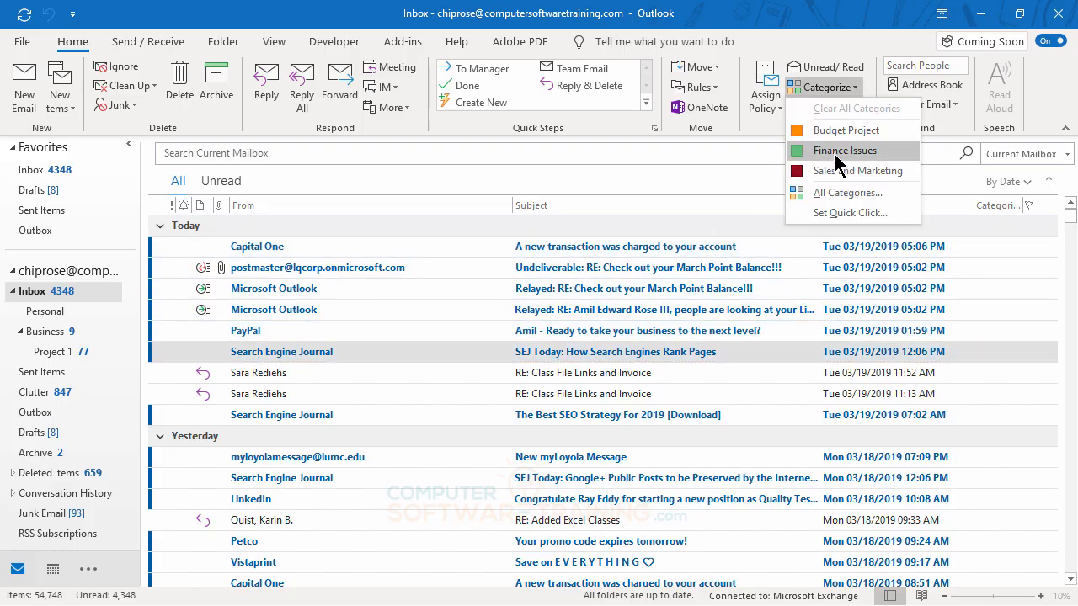
{"action": "left_click", "coordinate": [833, 152]}
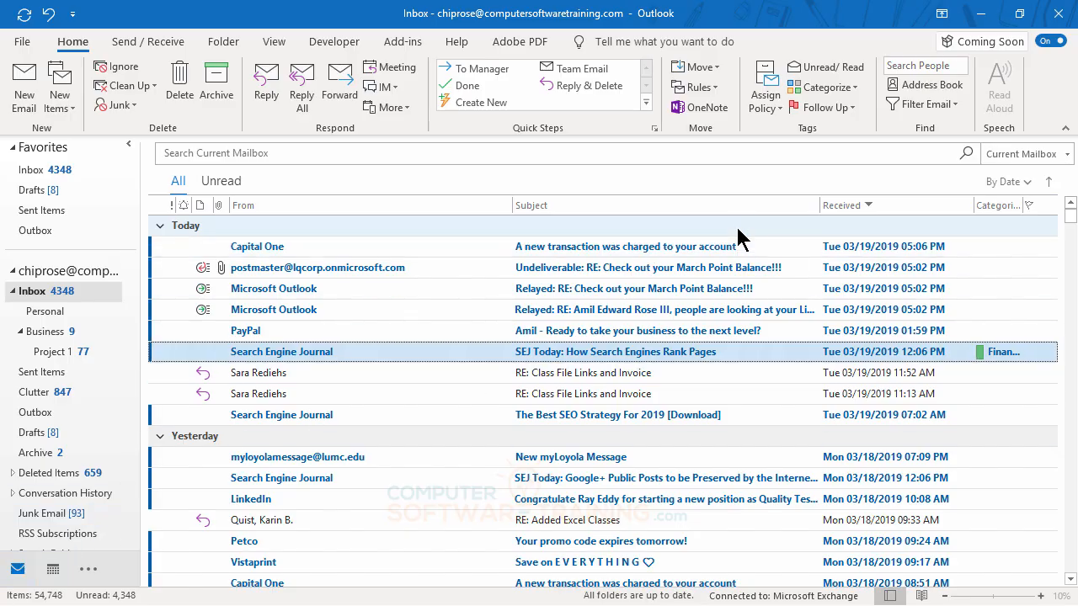
Filter the mailbox for messages assigned to any category, then close the search.
{"action": "left_click", "coordinate": [946, 102]}
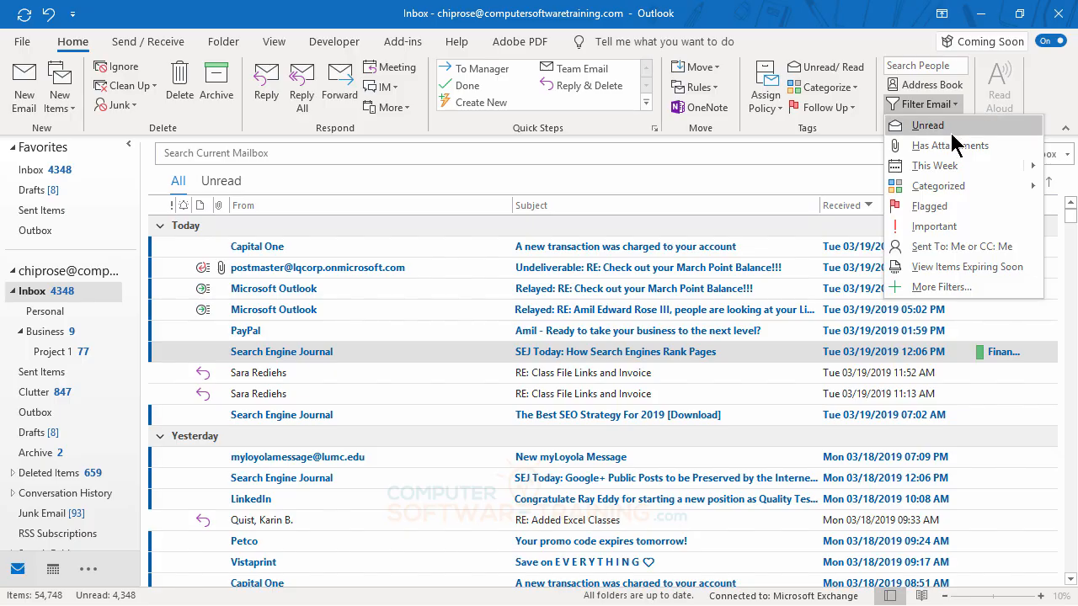
{"action": "mouse_move", "coordinate": [943, 189]}
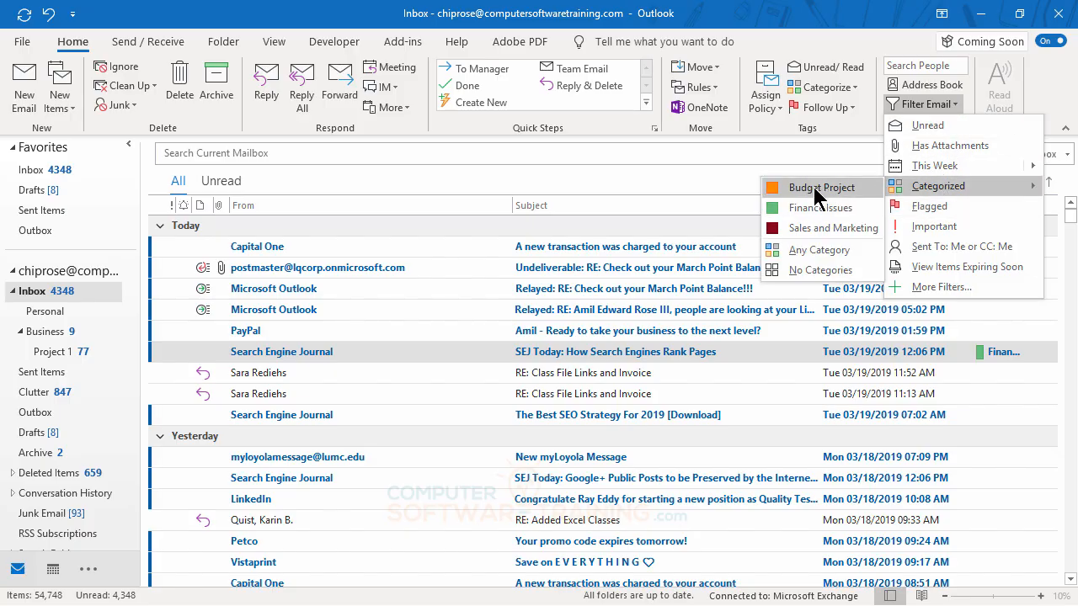
{"action": "left_click", "coordinate": [817, 250]}
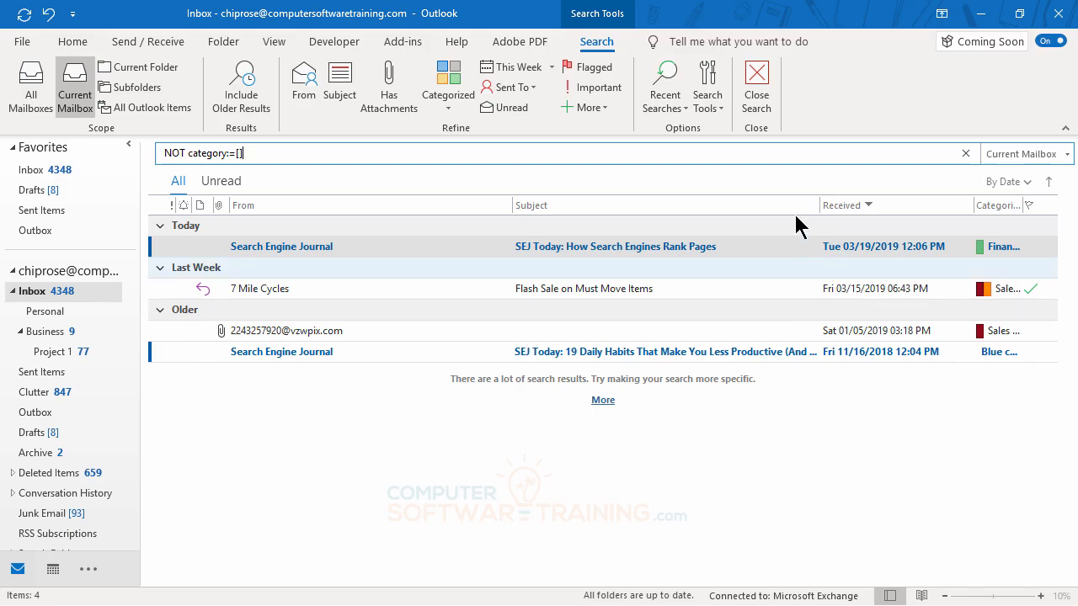
{"action": "left_click", "coordinate": [756, 91]}
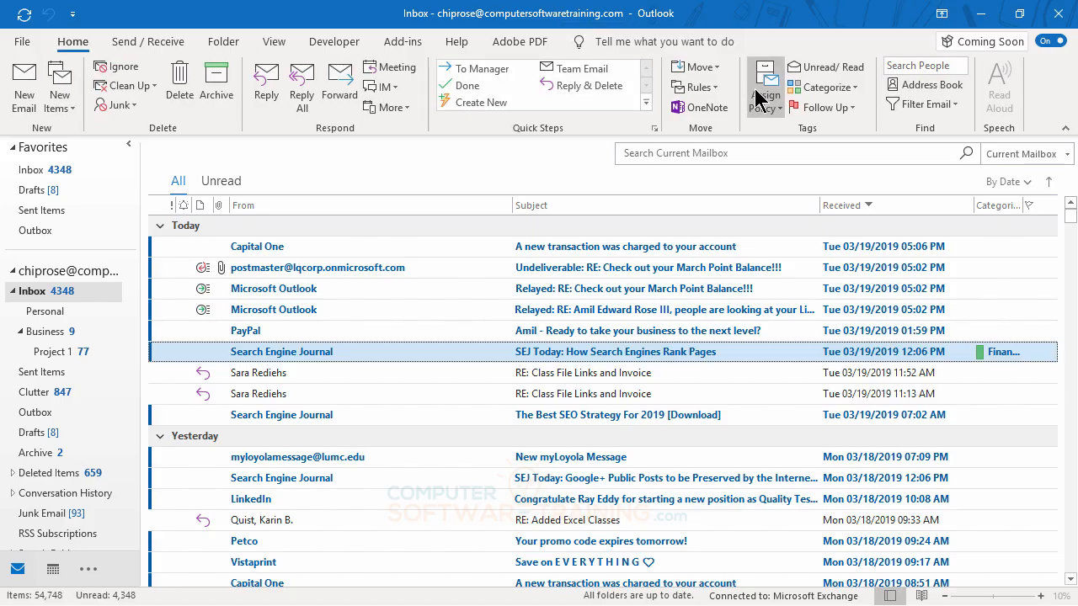
Filter the mailbox for messages in the Sales and Marketing category, then close the search results.
{"action": "left_click", "coordinate": [955, 103]}
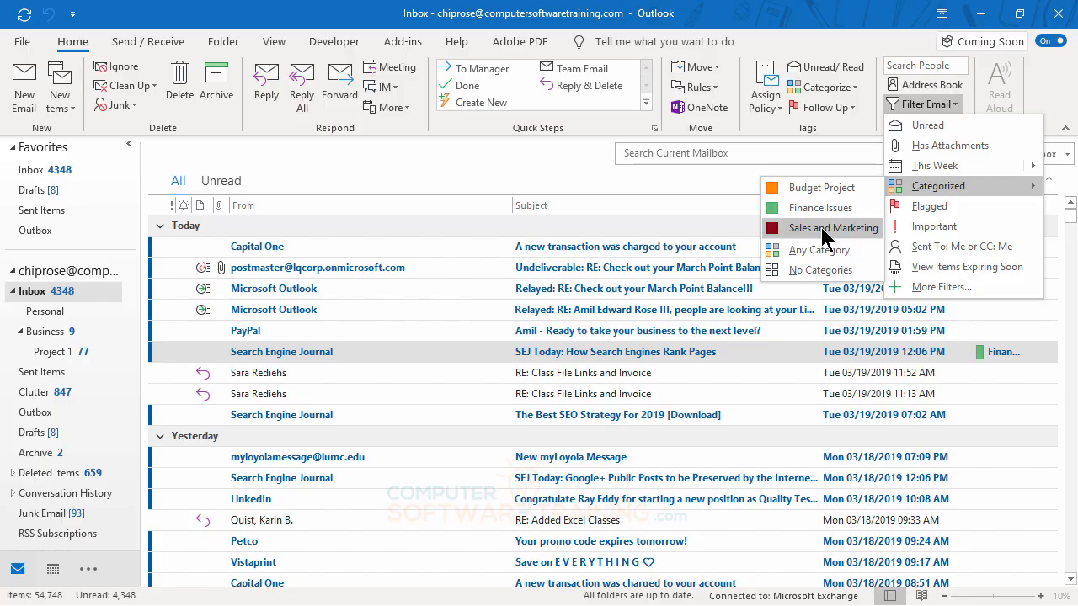
{"action": "left_click", "coordinate": [825, 236]}
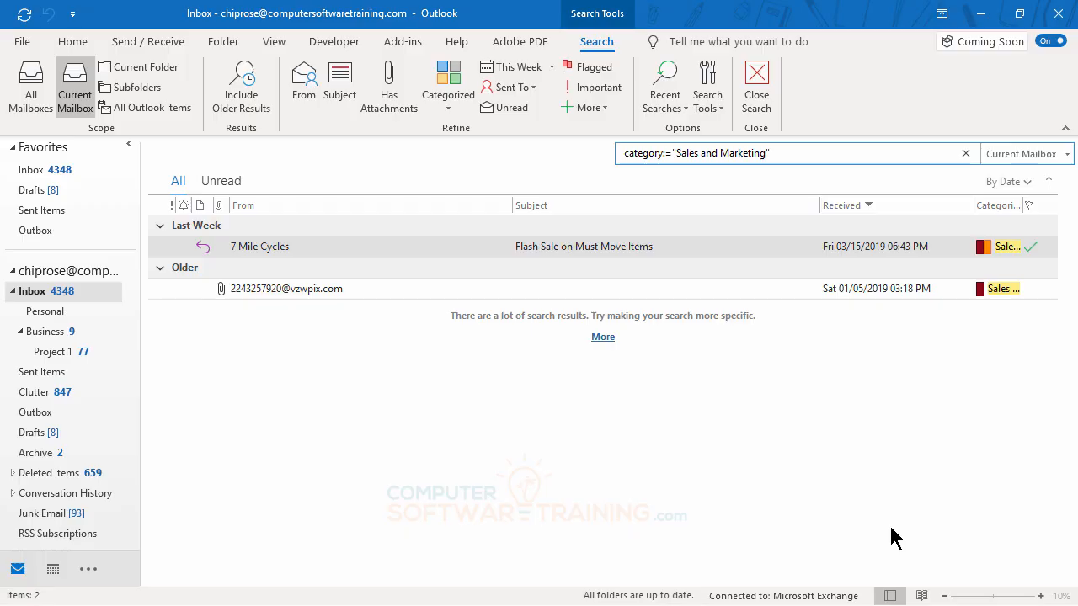
{"action": "left_click", "coordinate": [757, 78]}
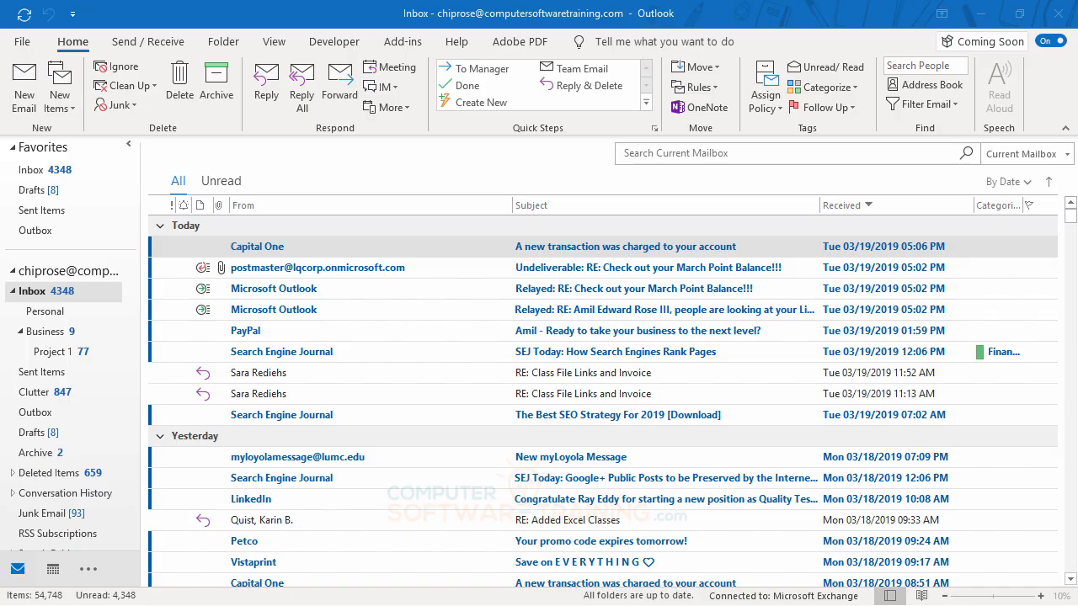
Replace the Finance Issues category with Budget Project on the Inbox message "SEJ Today: How Search Engines Rank Pages".
{"action": "left_click", "coordinate": [336, 352]}
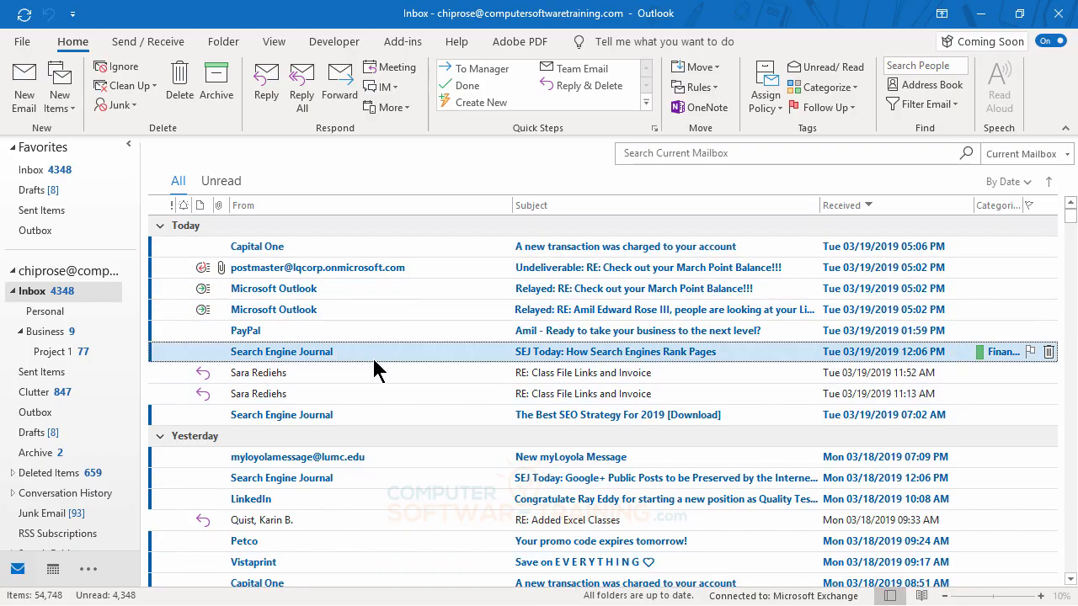
{"action": "left_click", "coordinate": [853, 86]}
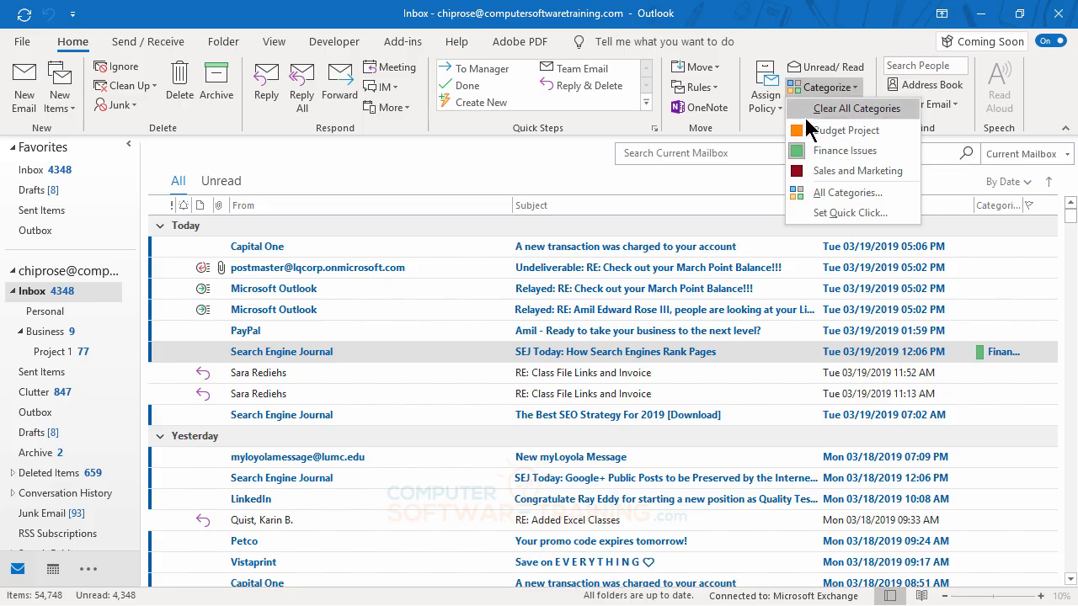
{"action": "left_click", "coordinate": [796, 150]}
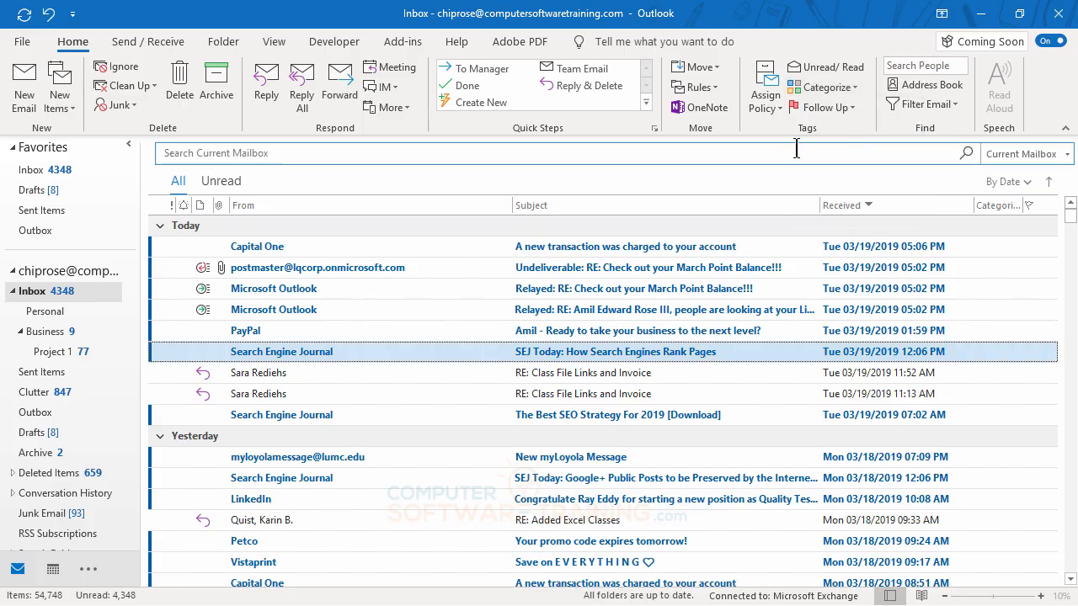
{"action": "left_click", "coordinate": [839, 90]}
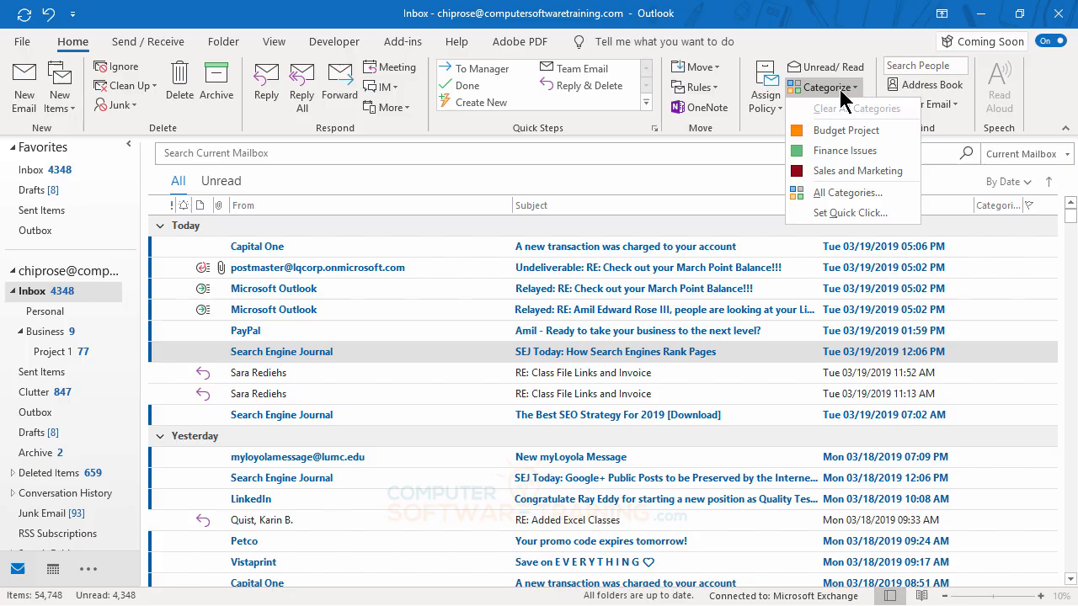
{"action": "left_click", "coordinate": [827, 131]}
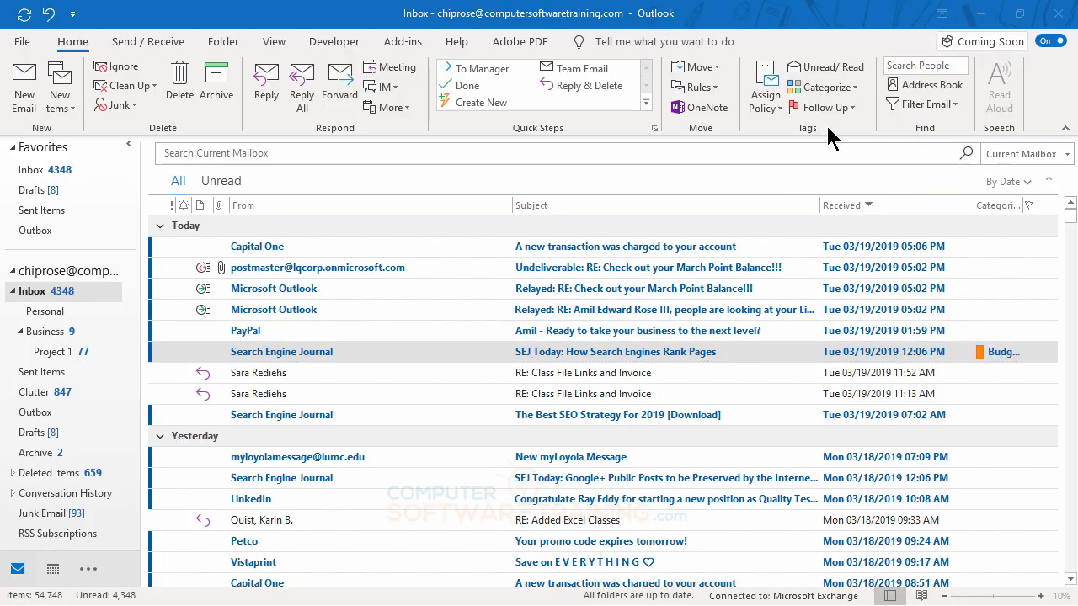
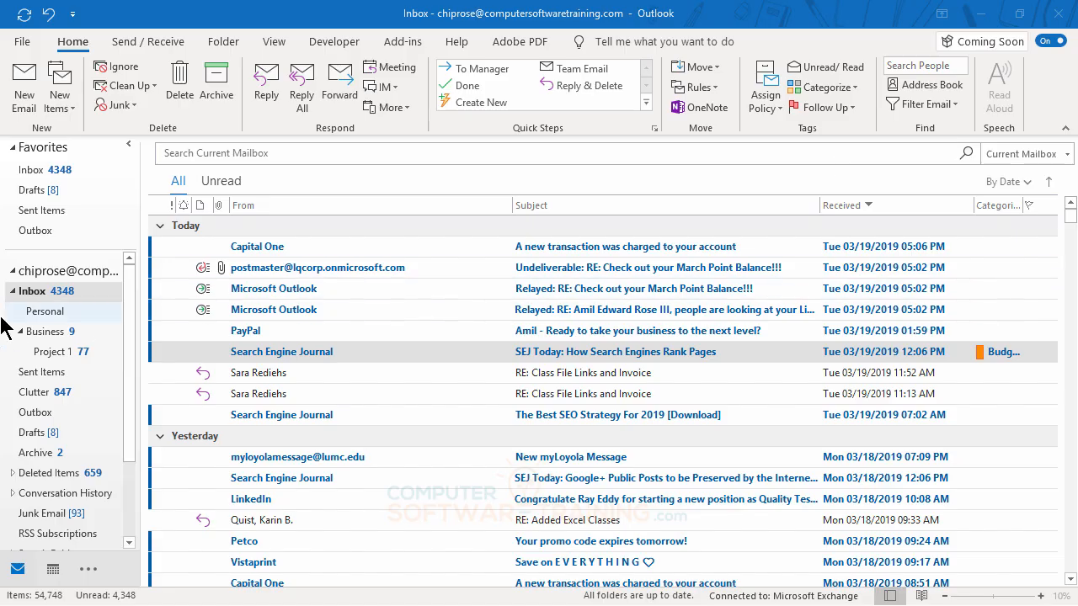
Collapse the Inbox subfolders, expand Search Folders and permanently delete the Missed Calls search folder.
{"action": "left_click", "coordinate": [13, 292]}
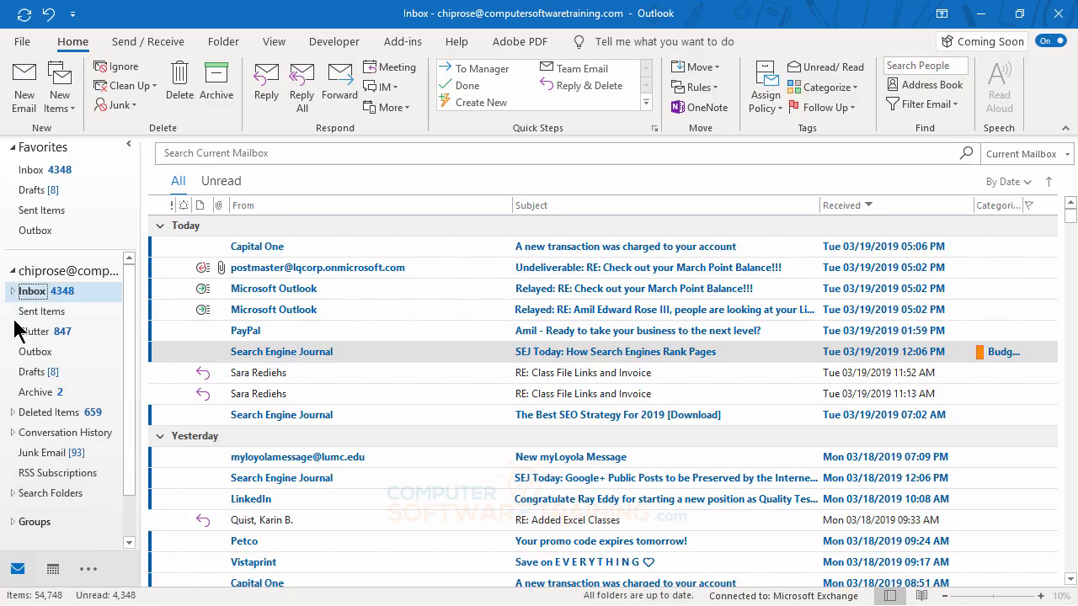
{"action": "left_click", "coordinate": [12, 493]}
{"action": "scroll", "coordinate": [26, 471], "scroll_direction": "down", "scroll_amount": 2}
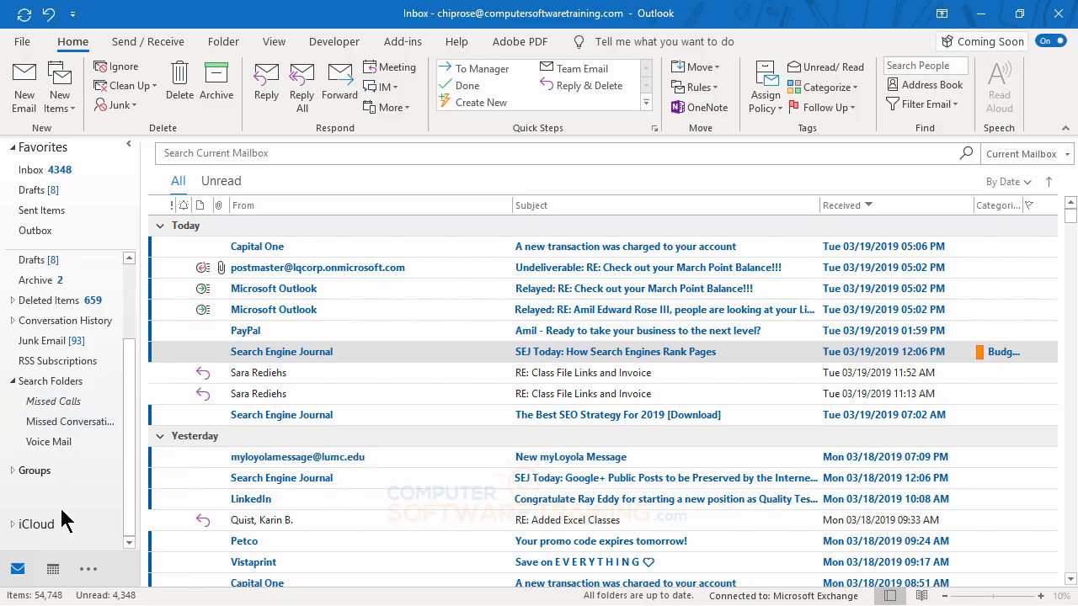
{"action": "right_click", "coordinate": [51, 410]}
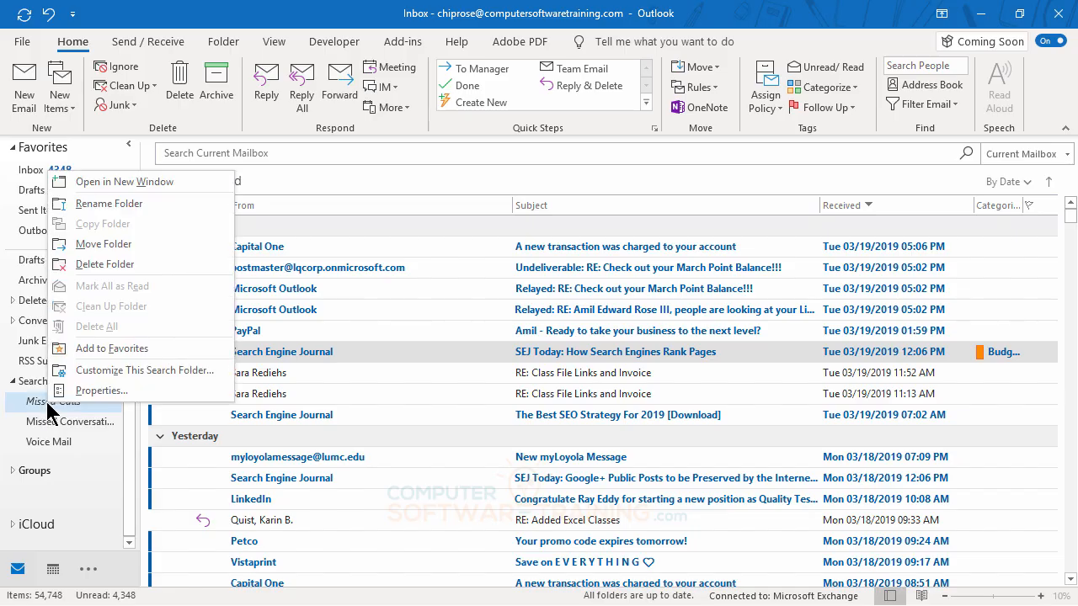
{"action": "left_click", "coordinate": [116, 264]}
{"action": "left_click", "coordinate": [508, 359]}
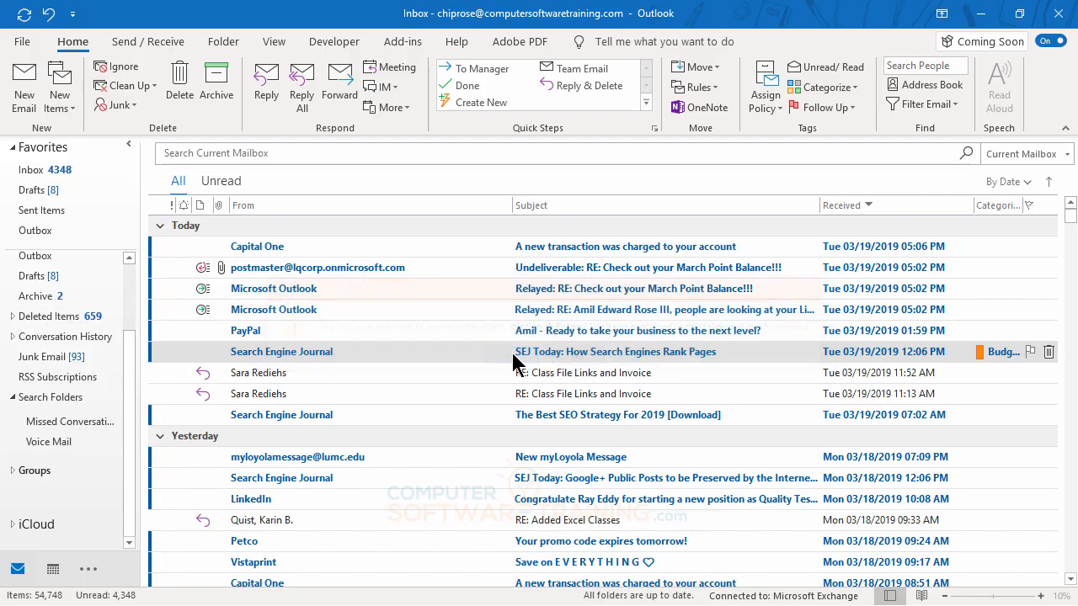
Permanently delete the Missed Conversations and Voice Mail search folders.
{"action": "right_click", "coordinate": [44, 426]}
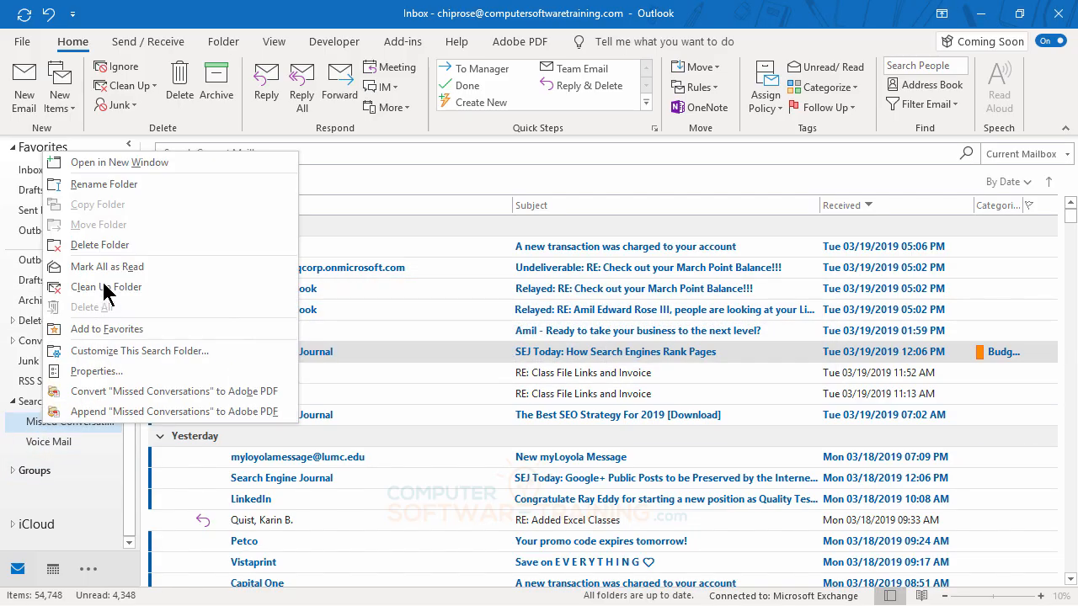
{"action": "left_click", "coordinate": [110, 242]}
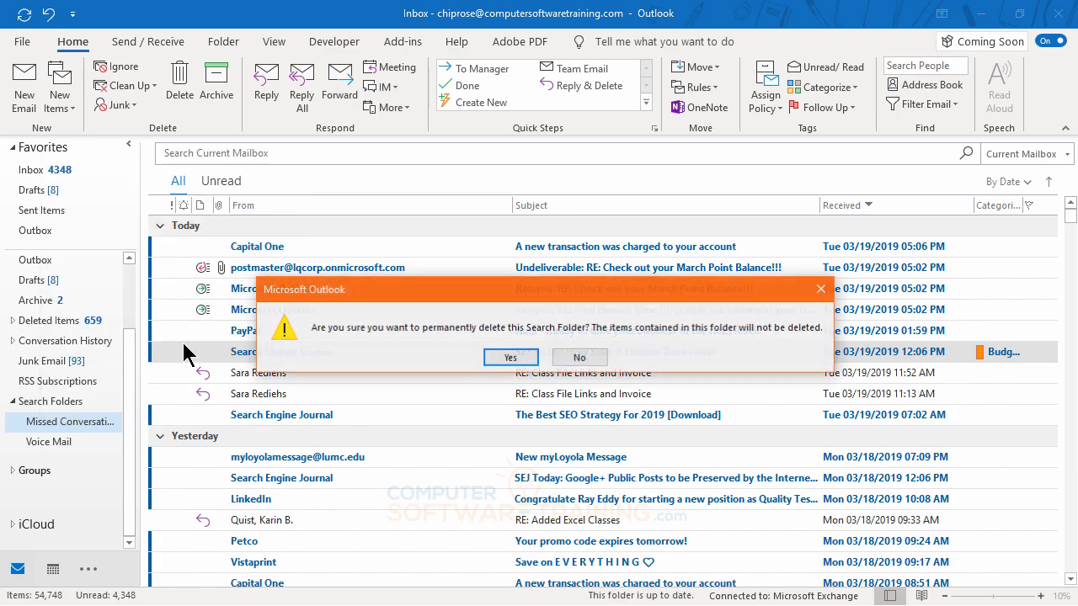
{"action": "left_click", "coordinate": [507, 358]}
{"action": "right_click", "coordinate": [49, 444]}
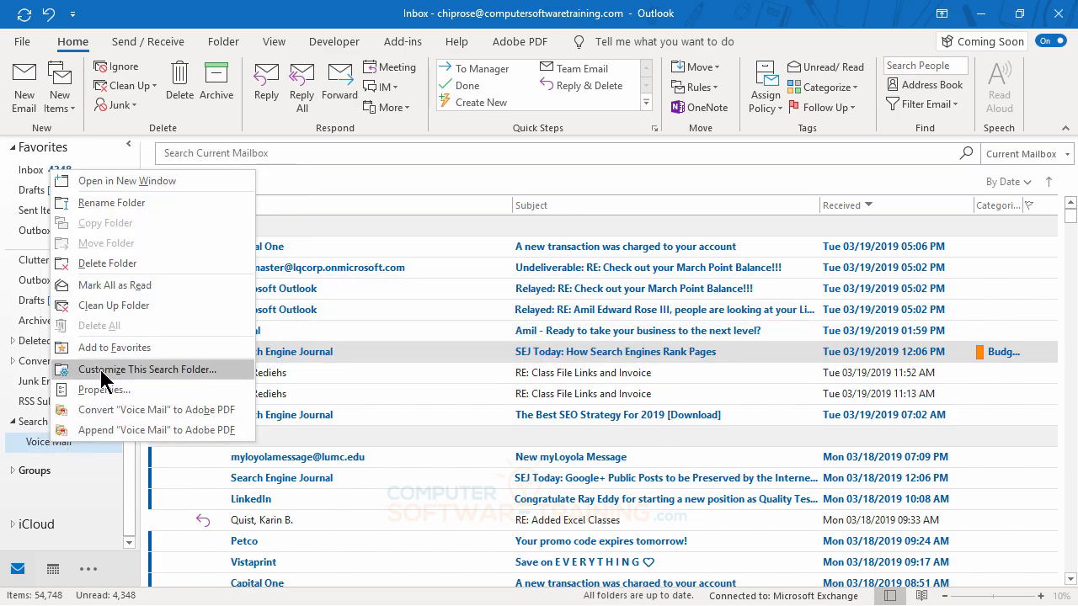
{"action": "left_click", "coordinate": [104, 265]}
{"action": "left_click", "coordinate": [486, 358]}
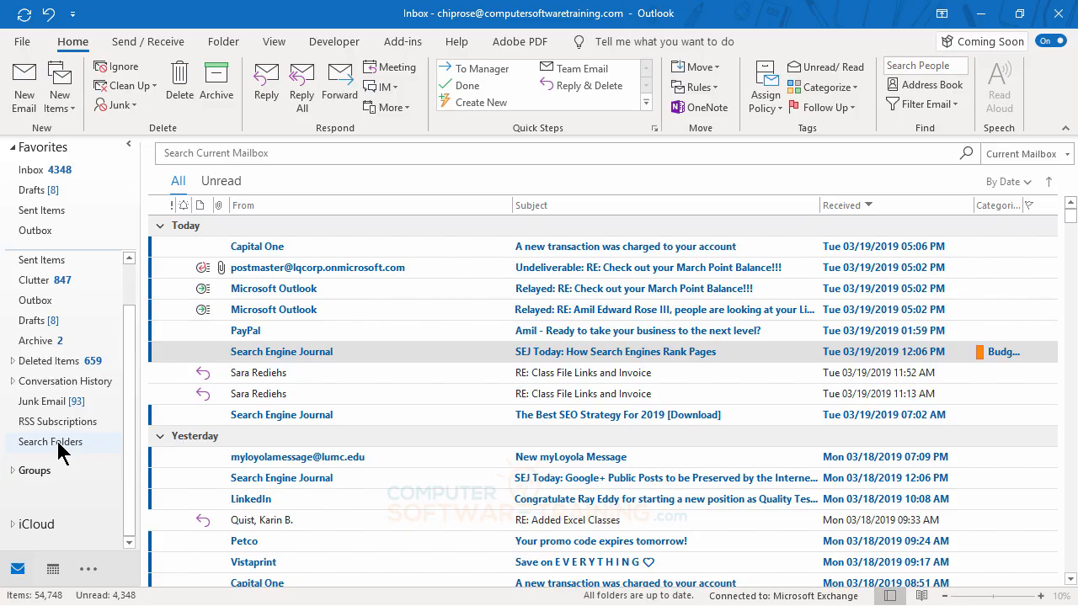
Create a new search folder of the predefined type "Unread mail" for the current mailbox.
{"action": "right_click", "coordinate": [61, 450]}
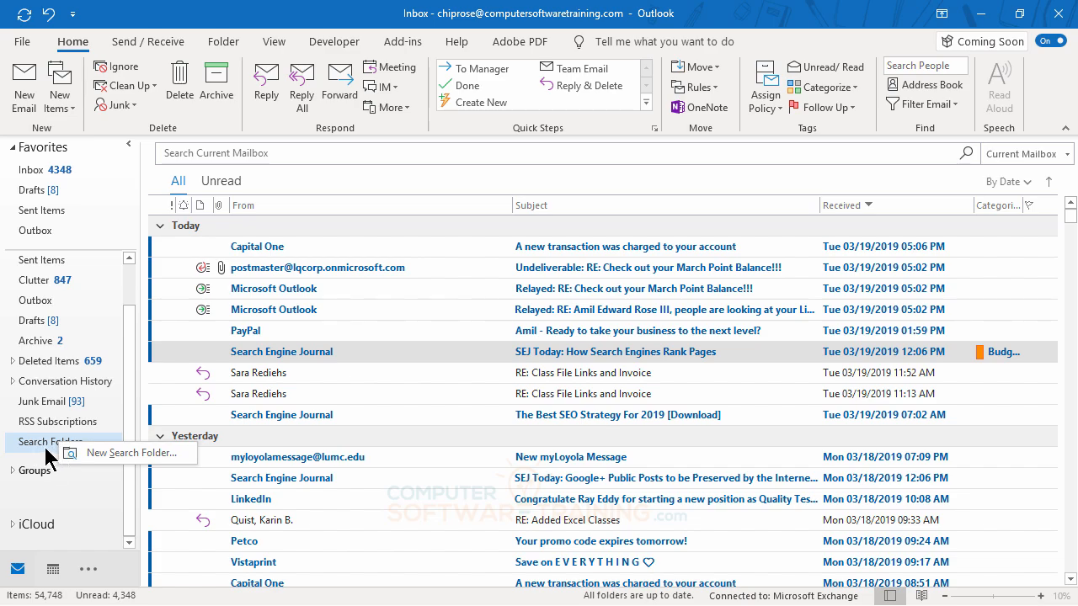
{"action": "left_click", "coordinate": [107, 457]}
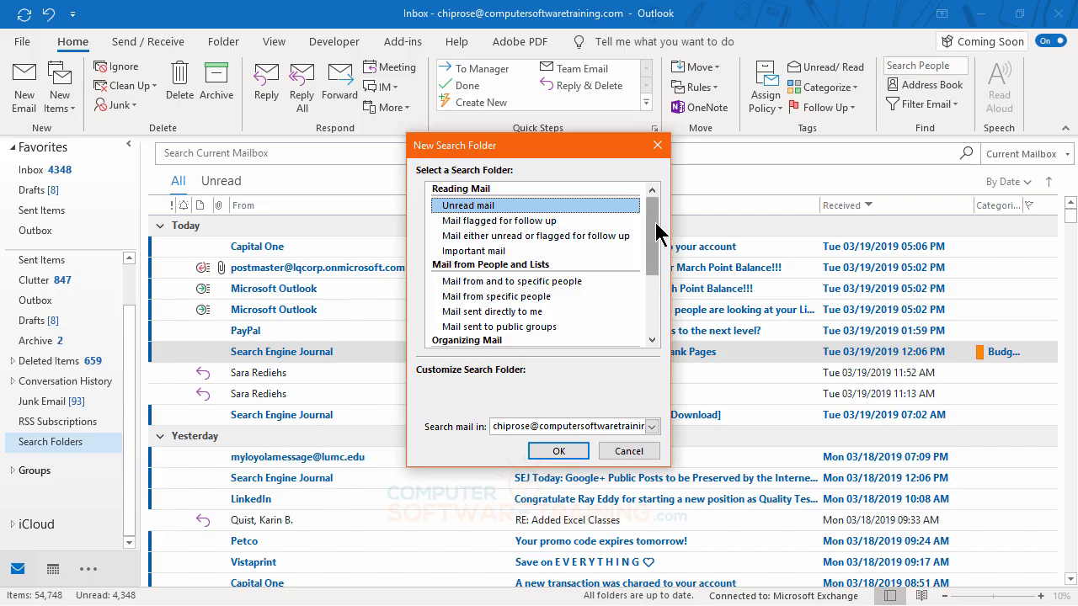
{"action": "mouse_move", "coordinate": [654, 203]}
{"action": "left_mouse_down"}
{"action": "mouse_move", "coordinate": [654, 298]}
{"action": "mouse_move", "coordinate": [654, 211]}
{"action": "left_mouse_up"}
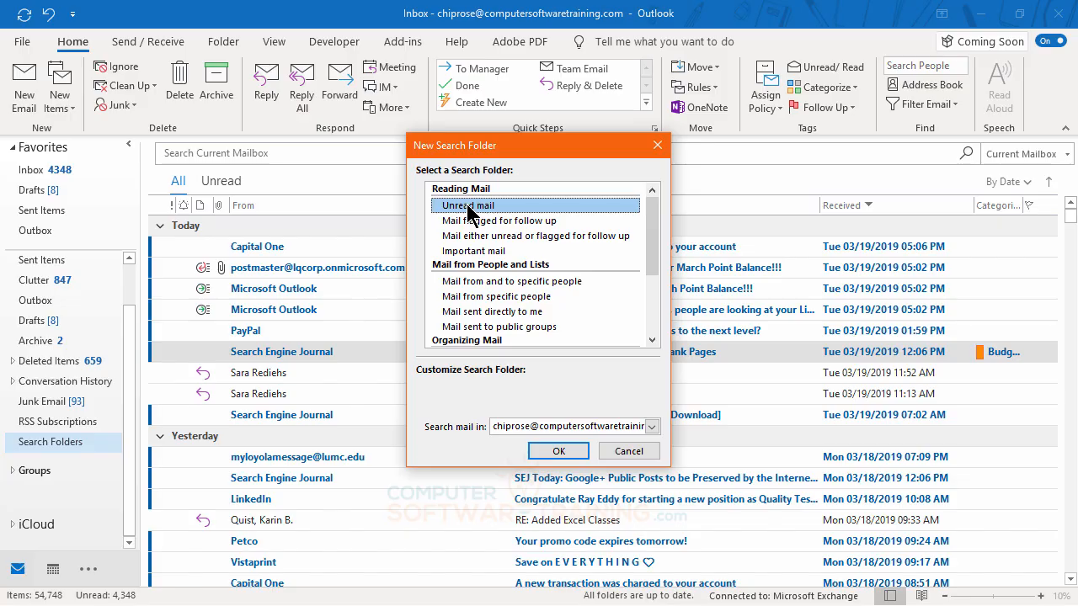
{"action": "left_click", "coordinate": [556, 453]}
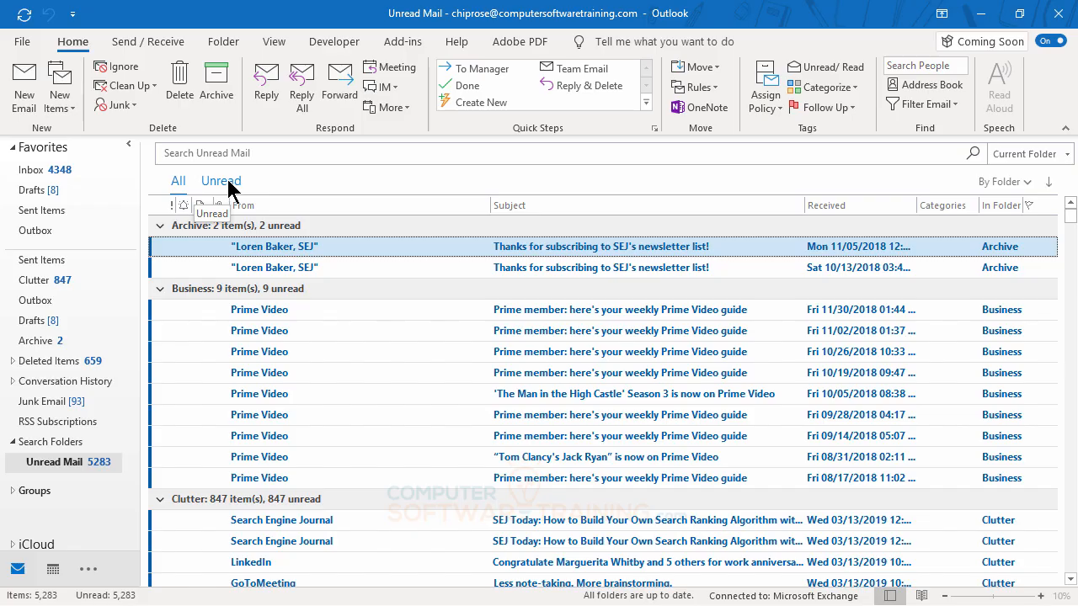
View the Inbox messages and return to the Unread Mail search folder to compare its contents.
{"action": "left_click", "coordinate": [275, 44]}
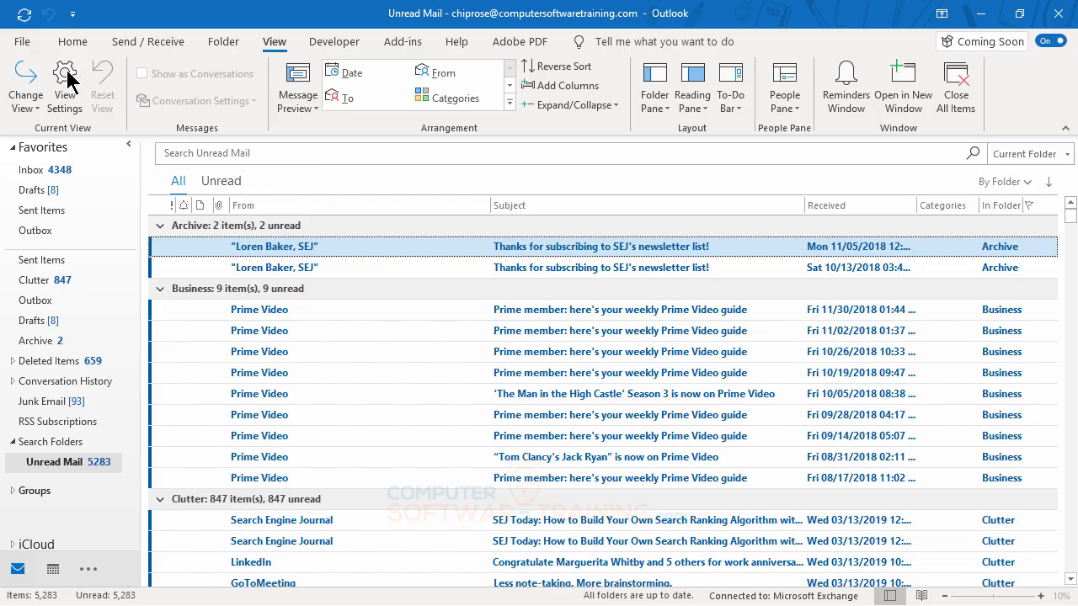
{"action": "left_click_drag", "start_coordinate": [127, 305], "coordinate": [125, 261]}
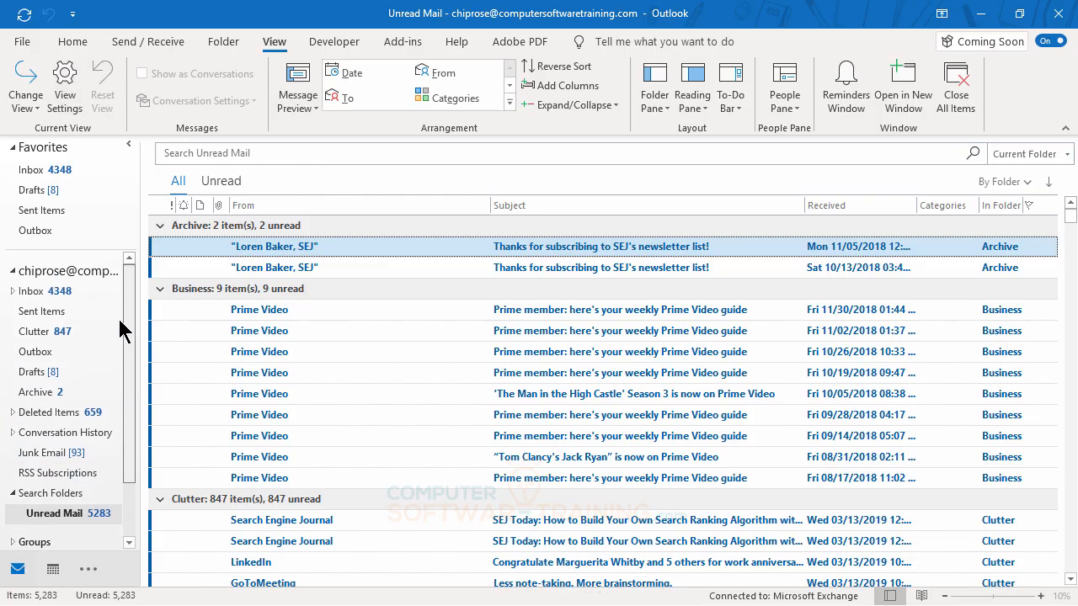
{"action": "left_click", "coordinate": [35, 294]}
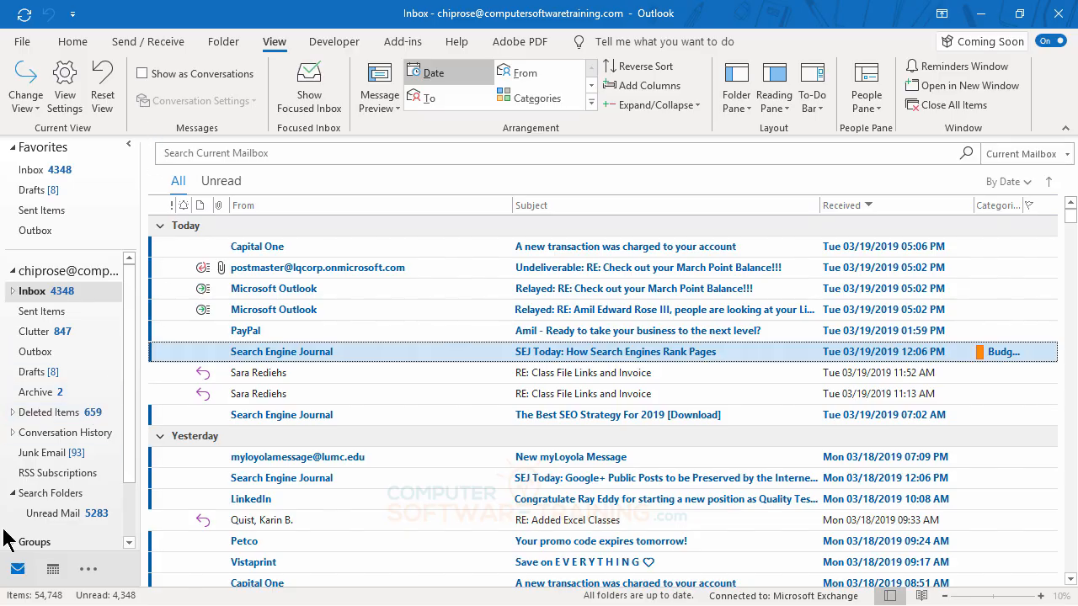
{"action": "scroll", "coordinate": [38, 501], "scroll_direction": "down", "scroll_amount": 1}
{"action": "left_click", "coordinate": [54, 441]}
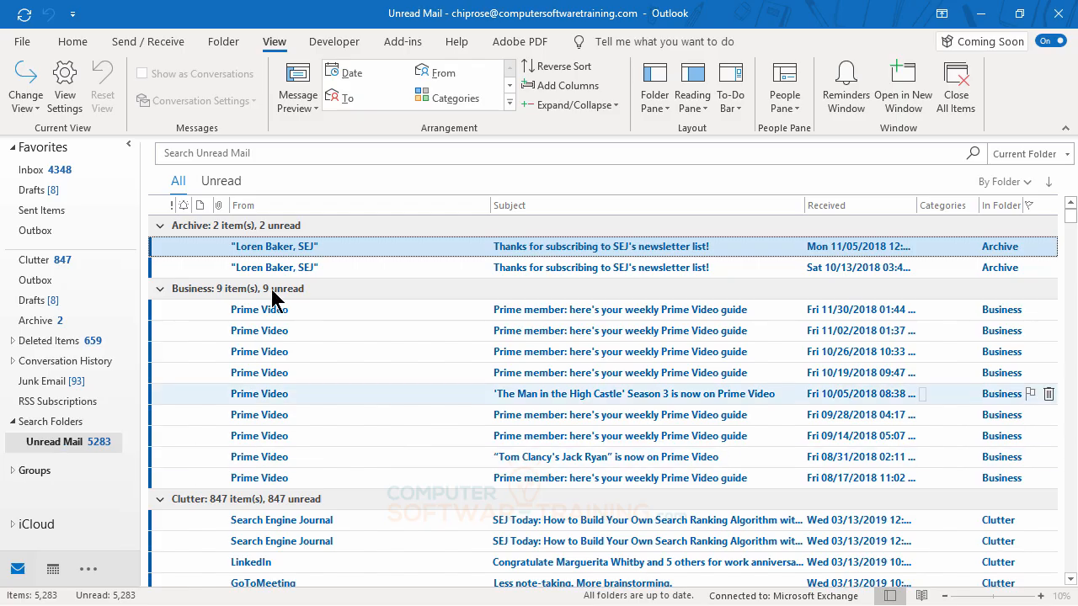
Create a new search folder of the type "Categorized mail" that shows messages with any category.
{"action": "right_click", "coordinate": [39, 431]}
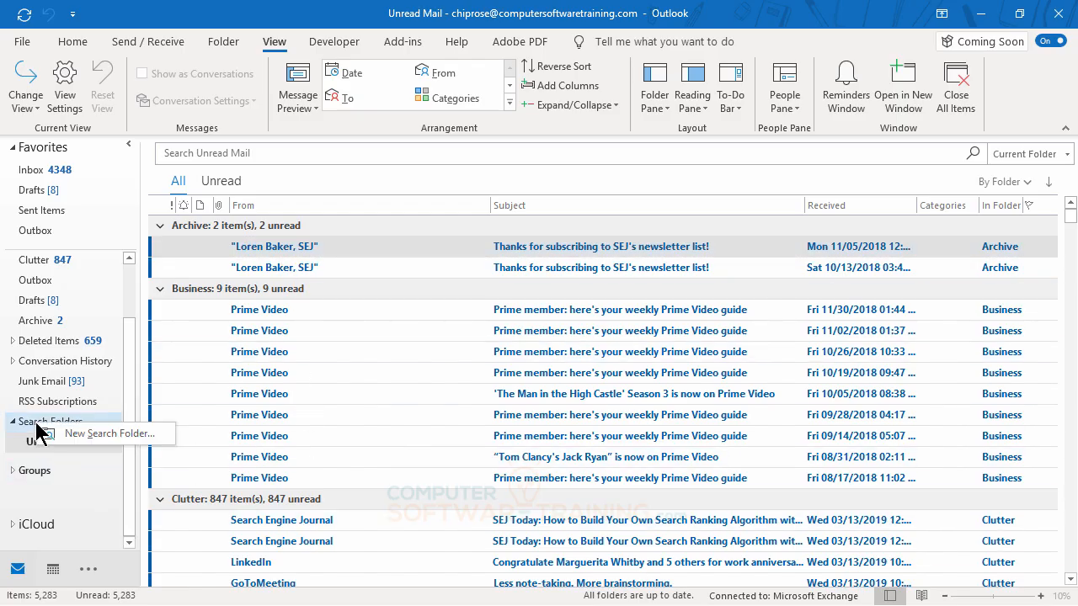
{"action": "left_click", "coordinate": [80, 435]}
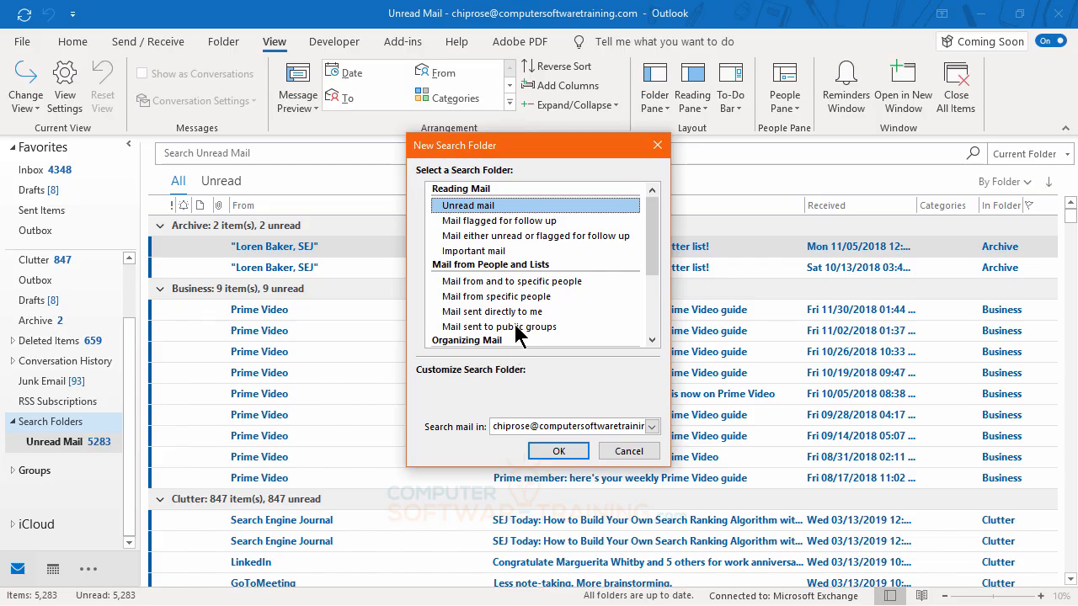
{"action": "scroll", "coordinate": [519, 330], "scroll_direction": "down", "scroll_amount": 2}
{"action": "scroll", "coordinate": [520, 324], "scroll_direction": "down", "scroll_amount": 1}
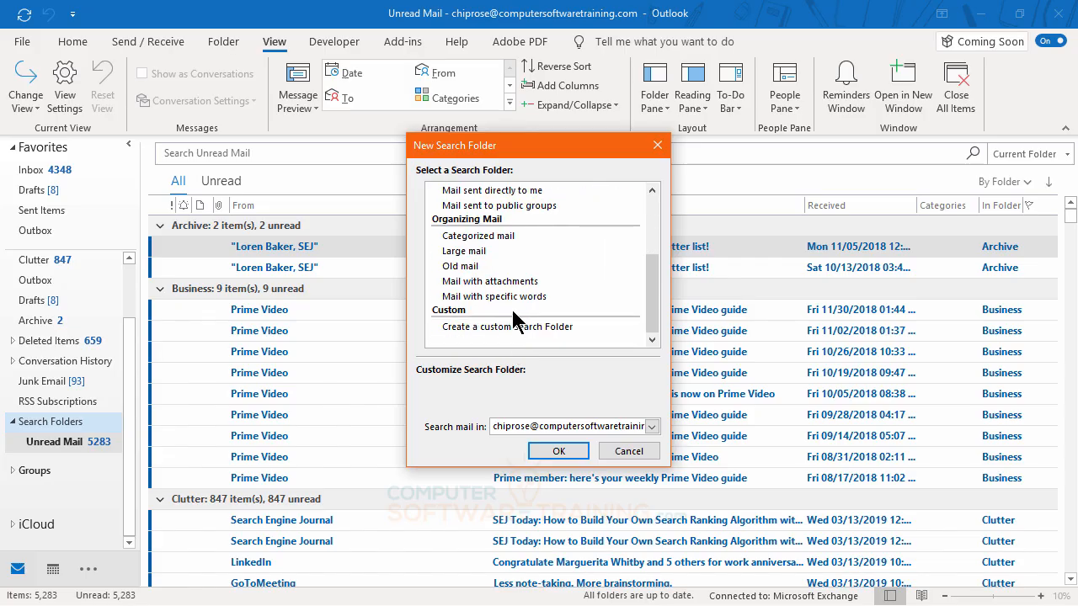
{"action": "left_click", "coordinate": [477, 237]}
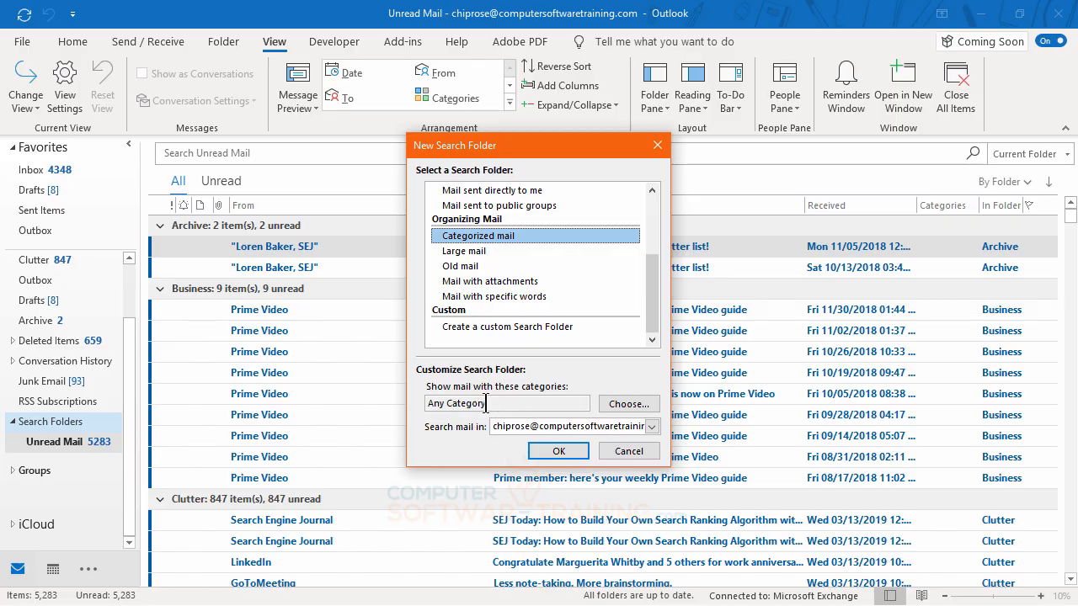
{"action": "left_click", "coordinate": [557, 452]}
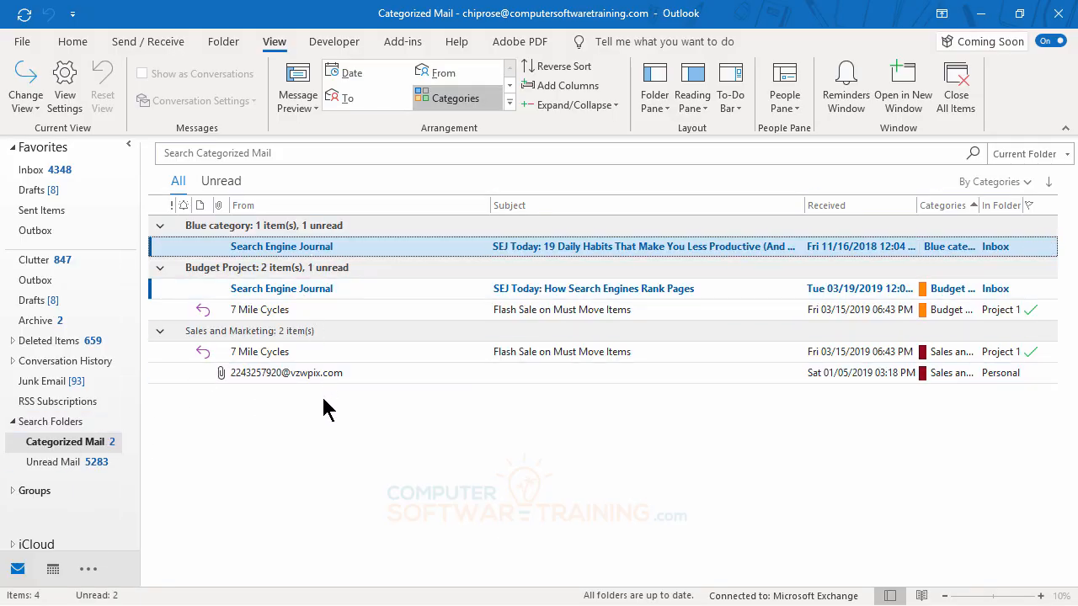
Customize the Categorized Mail search folder so its criteria include only the Budget Project category.
{"action": "right_click", "coordinate": [50, 444]}
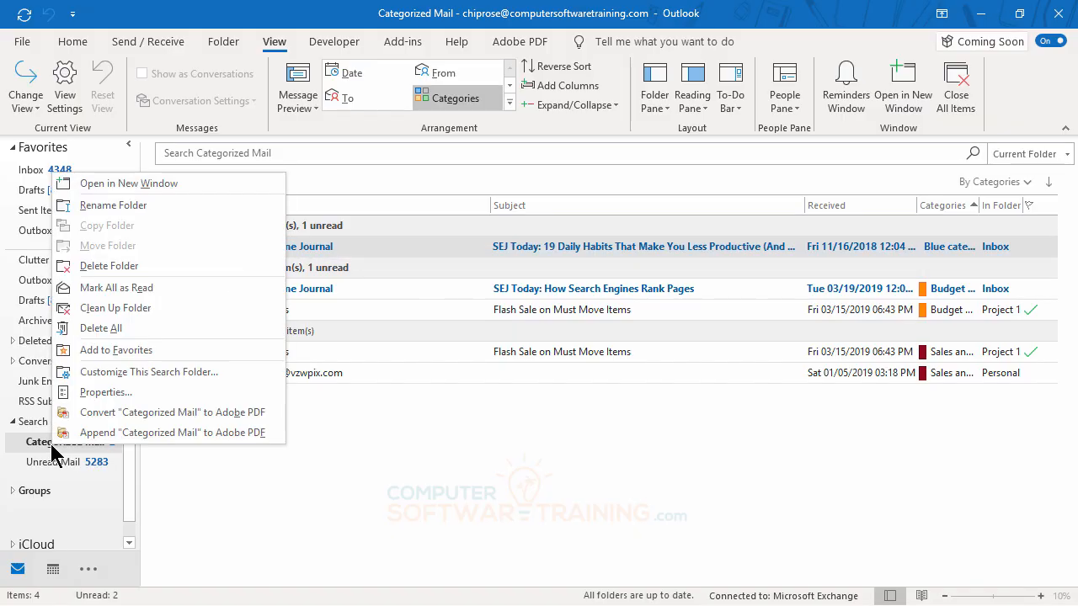
{"action": "right_click", "coordinate": [54, 442]}
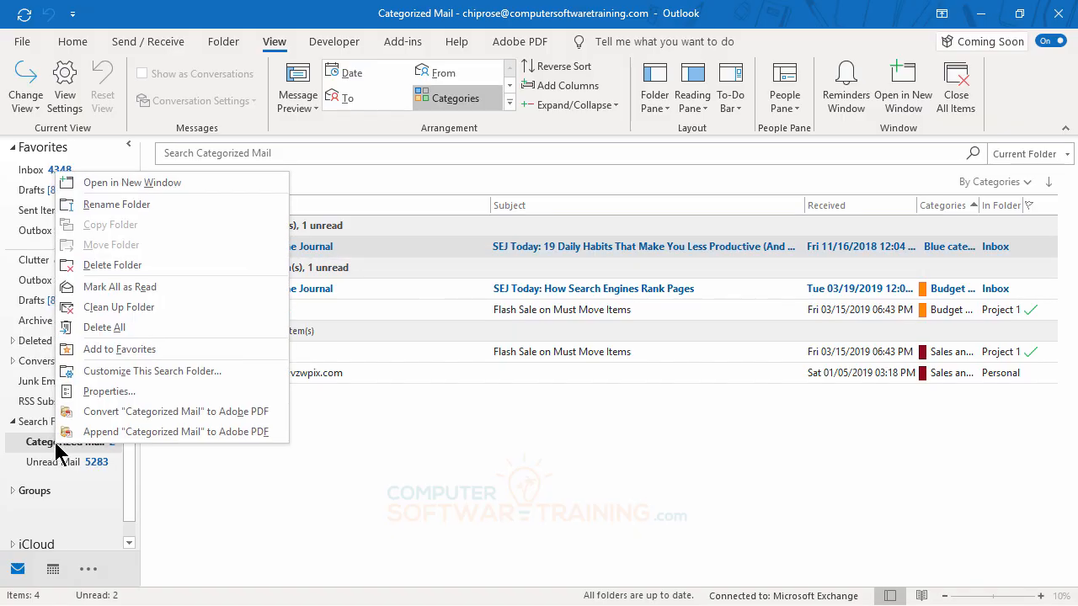
{"action": "left_click", "coordinate": [127, 376]}
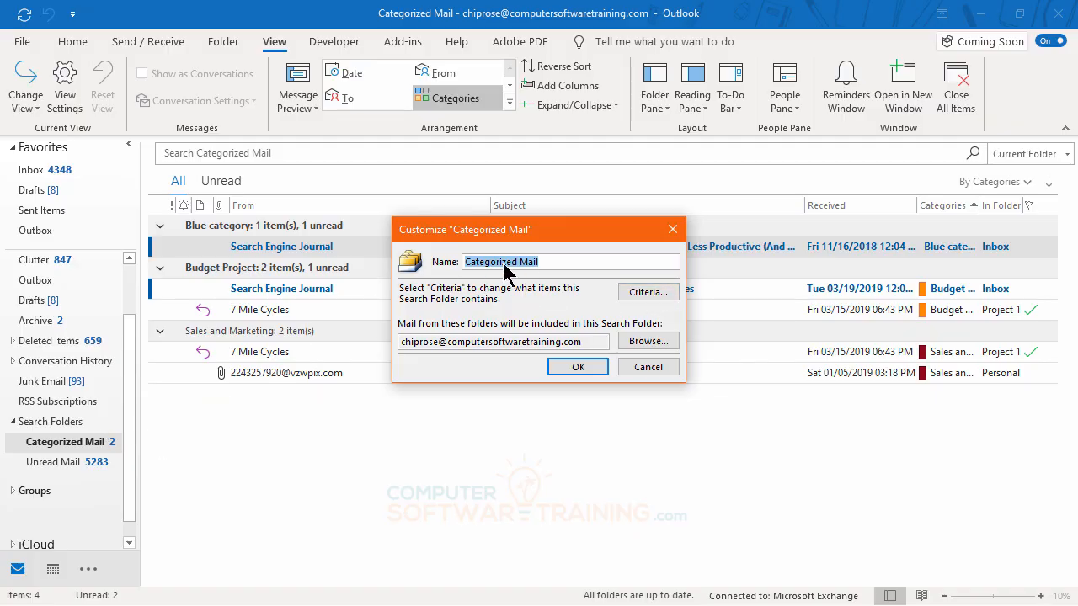
{"action": "left_click", "coordinate": [641, 293]}
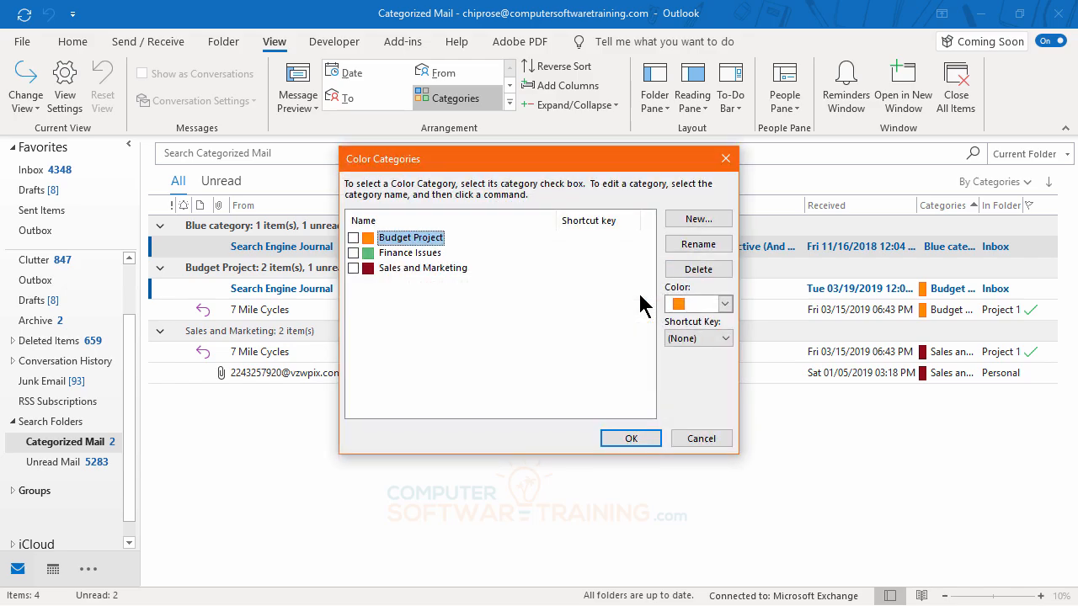
{"action": "left_click", "coordinate": [353, 238]}
{"action": "left_click", "coordinate": [627, 438]}
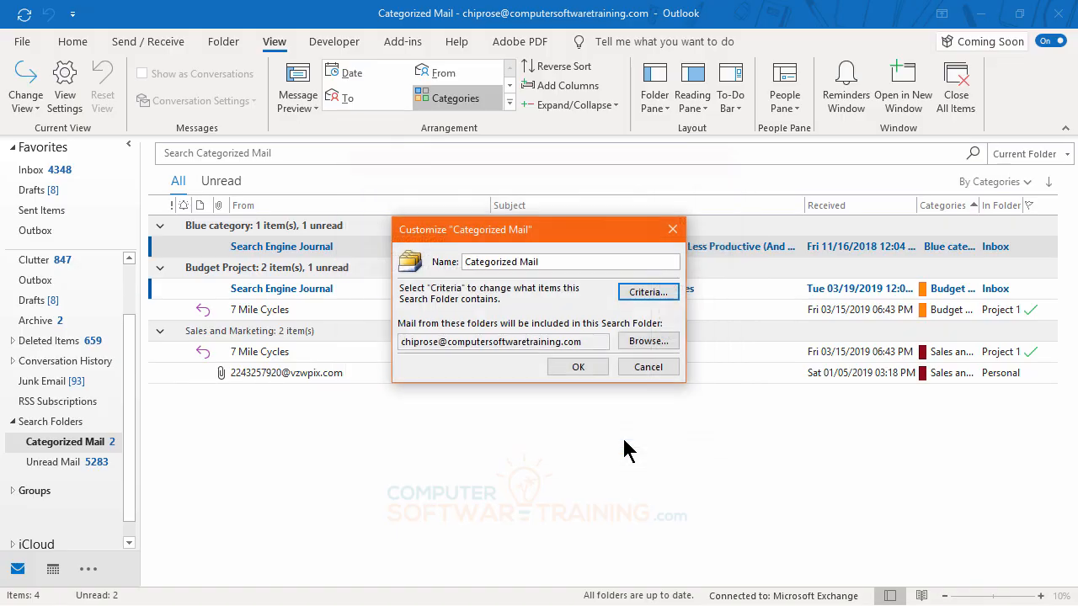
{"action": "left_click", "coordinate": [579, 368]}
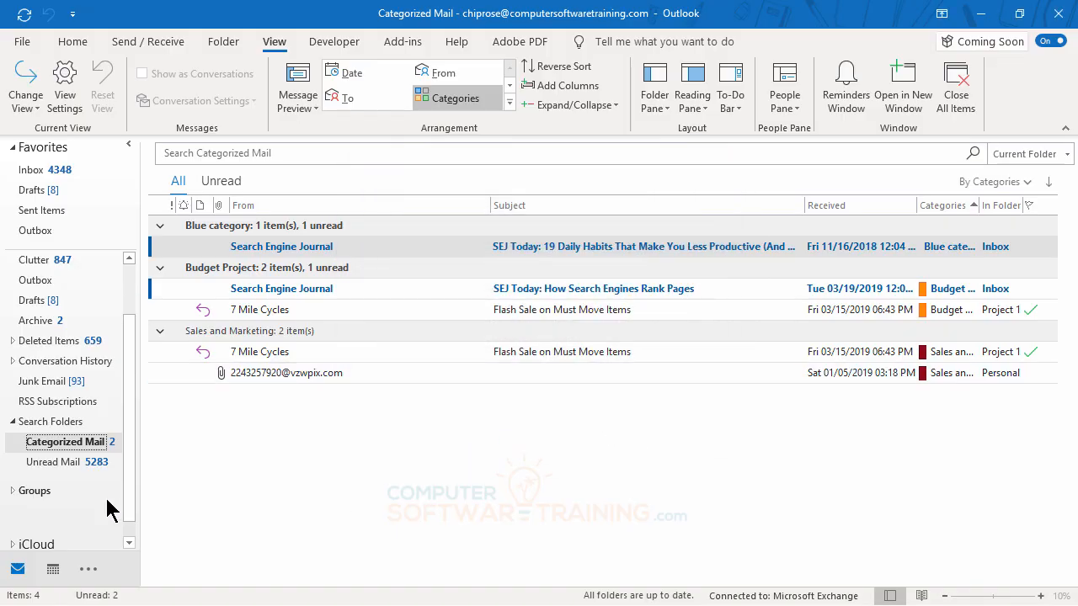
View the Unread Mail and Categorized Mail search folders, and look through the Inbox messages for a sender to filter by.
{"action": "left_click", "coordinate": [56, 462]}
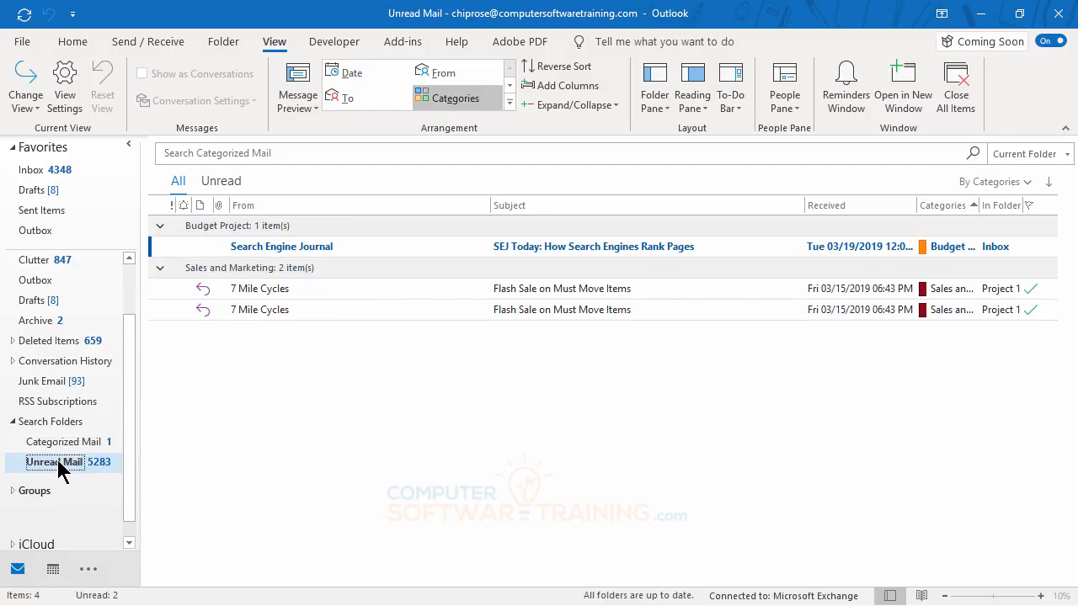
{"action": "left_click", "coordinate": [56, 442]}
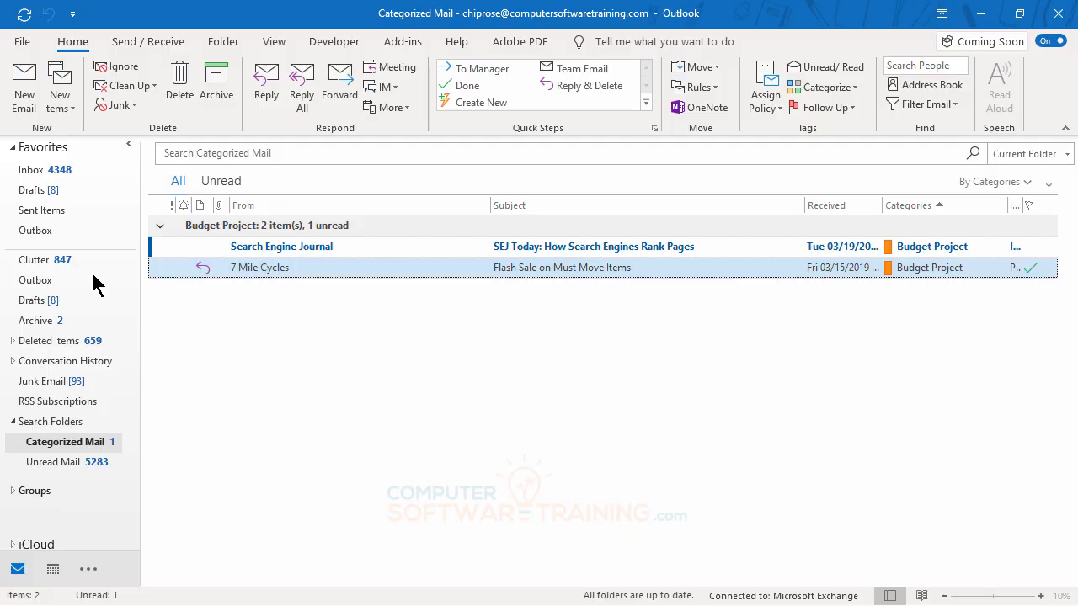
{"action": "left_click", "coordinate": [35, 171]}
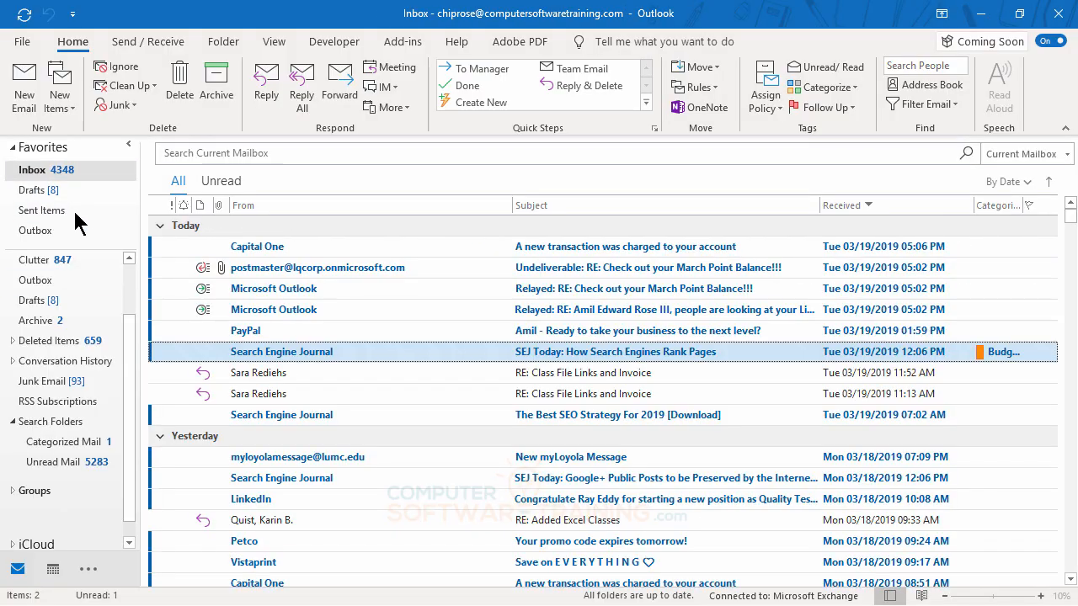
{"action": "scroll", "coordinate": [446, 468], "scroll_direction": "down", "scroll_amount": 6}
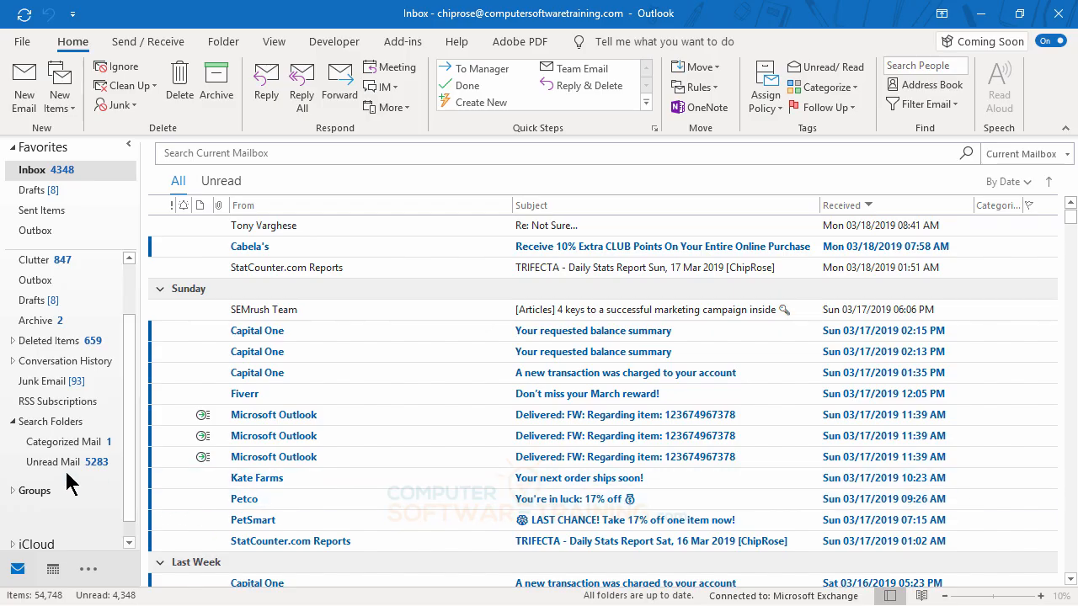
Start a new search folder and view the address list offered for the "Mail from specific people" type.
{"action": "right_click", "coordinate": [39, 422]}
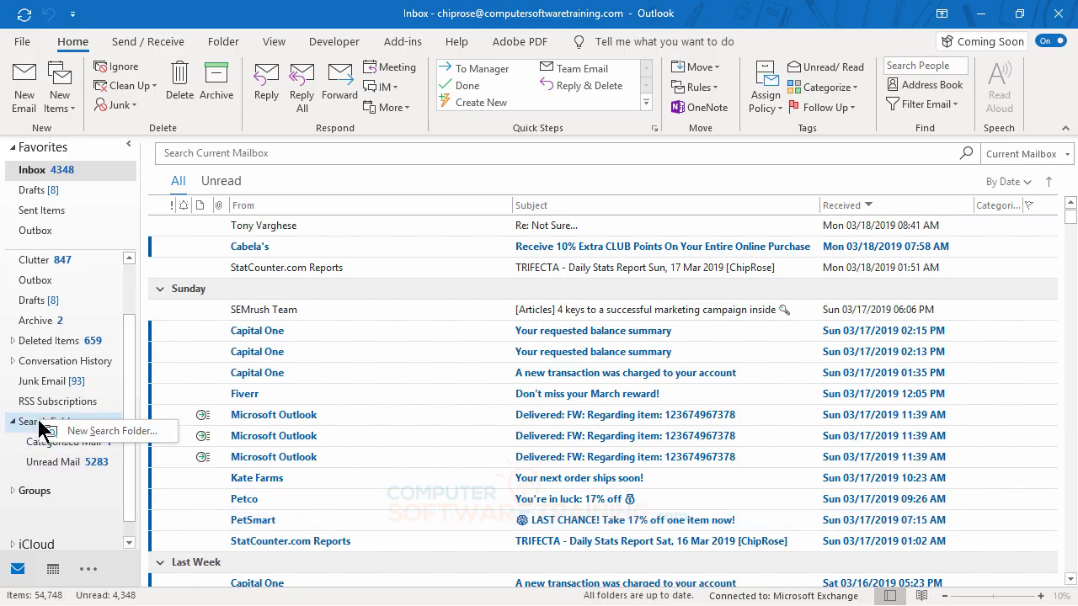
{"action": "left_click", "coordinate": [88, 433]}
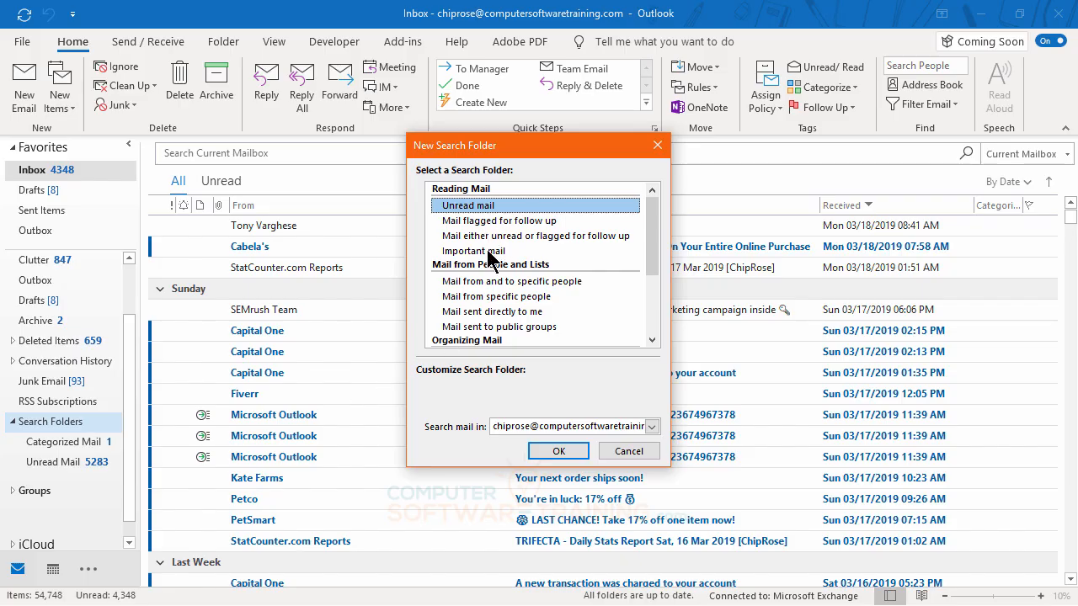
{"action": "left_click", "coordinate": [501, 298]}
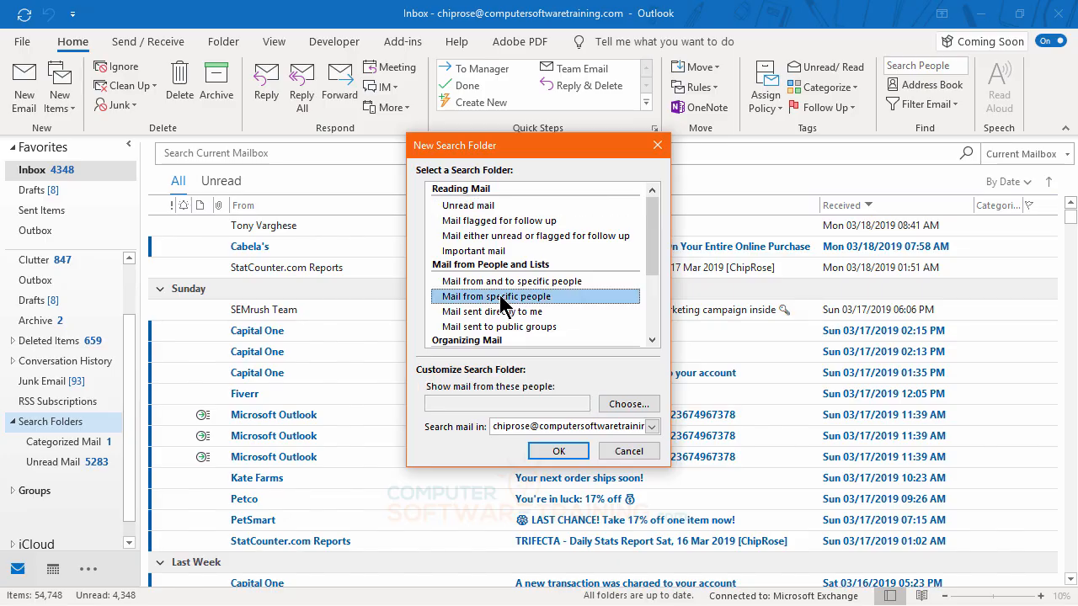
{"action": "left_click", "coordinate": [624, 405]}
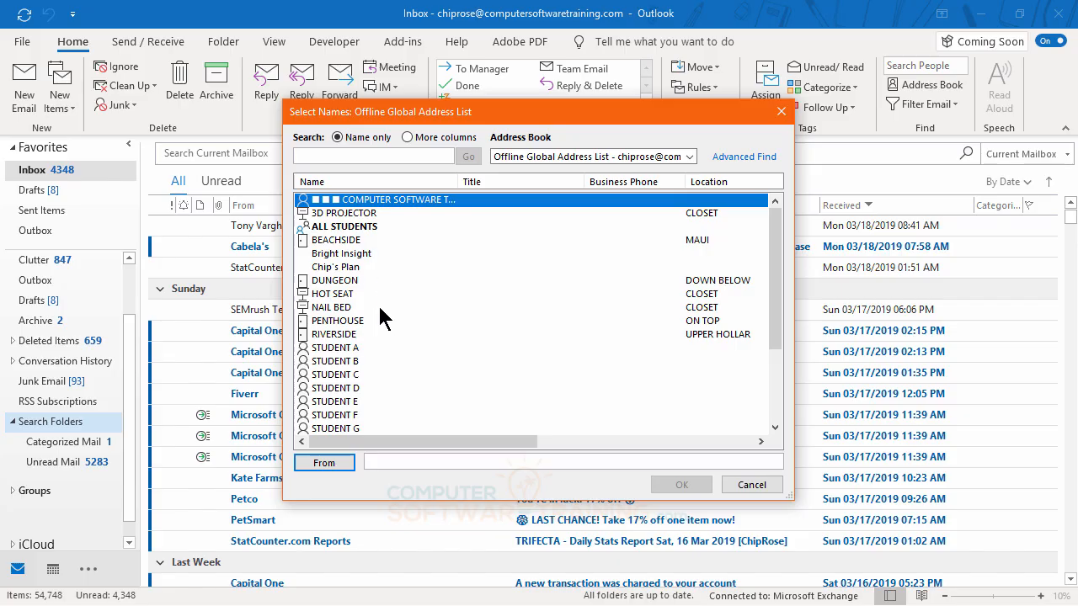
{"action": "left_click", "coordinate": [758, 487]}
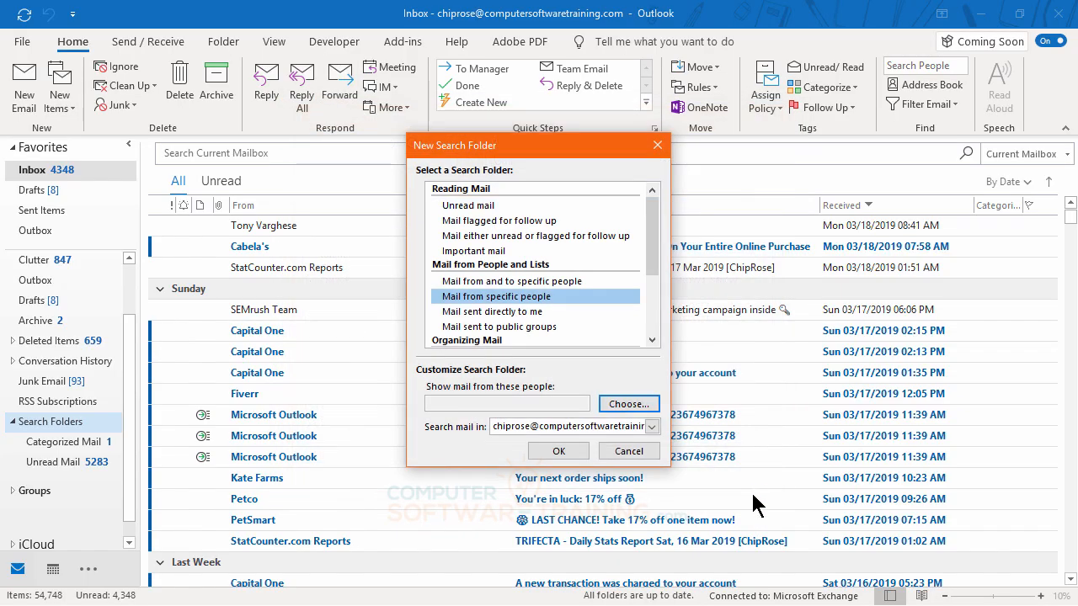
Choose the custom search folder type for the new folder and name it "Petco".
{"action": "left_click_drag", "start_coordinate": [653, 262], "coordinate": [657, 324]}
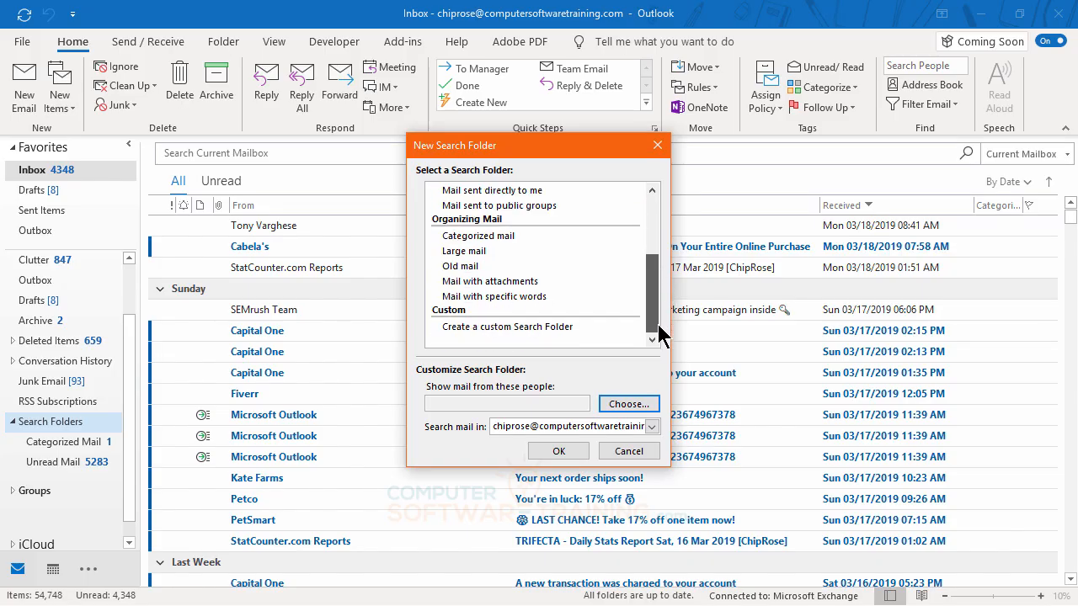
{"action": "left_click", "coordinate": [508, 328]}
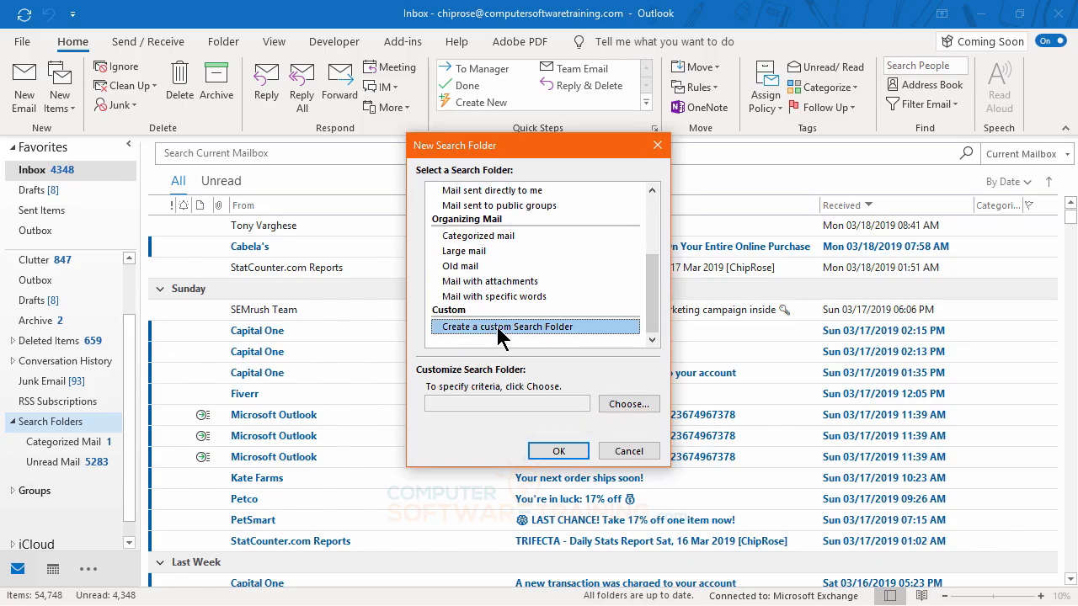
{"action": "left_click", "coordinate": [622, 398]}
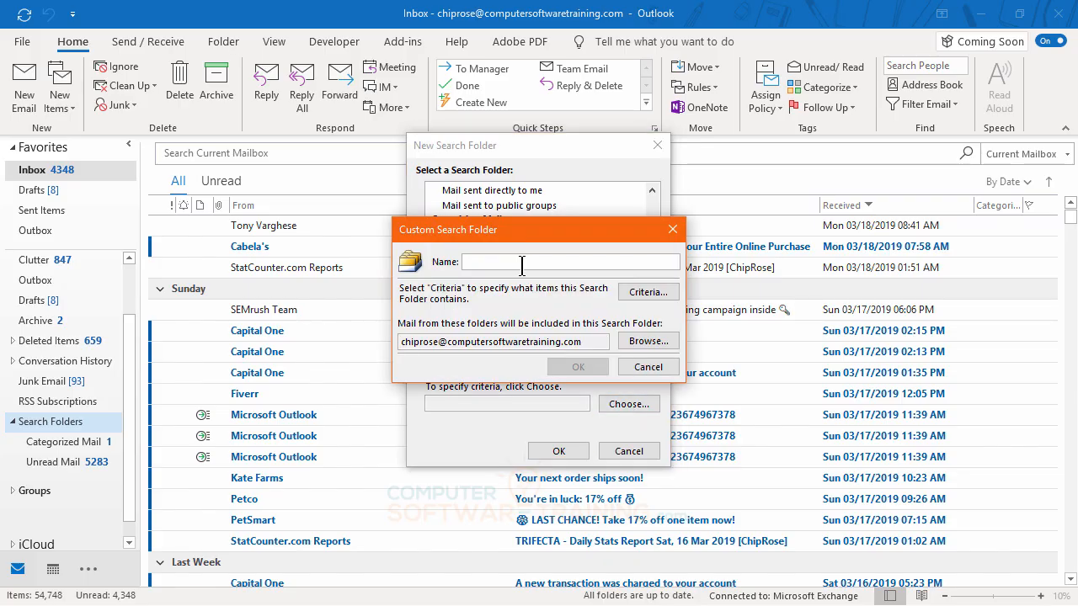
{"action": "left_click", "coordinate": [522, 267]}
{"action": "type", "text": "Petco"}
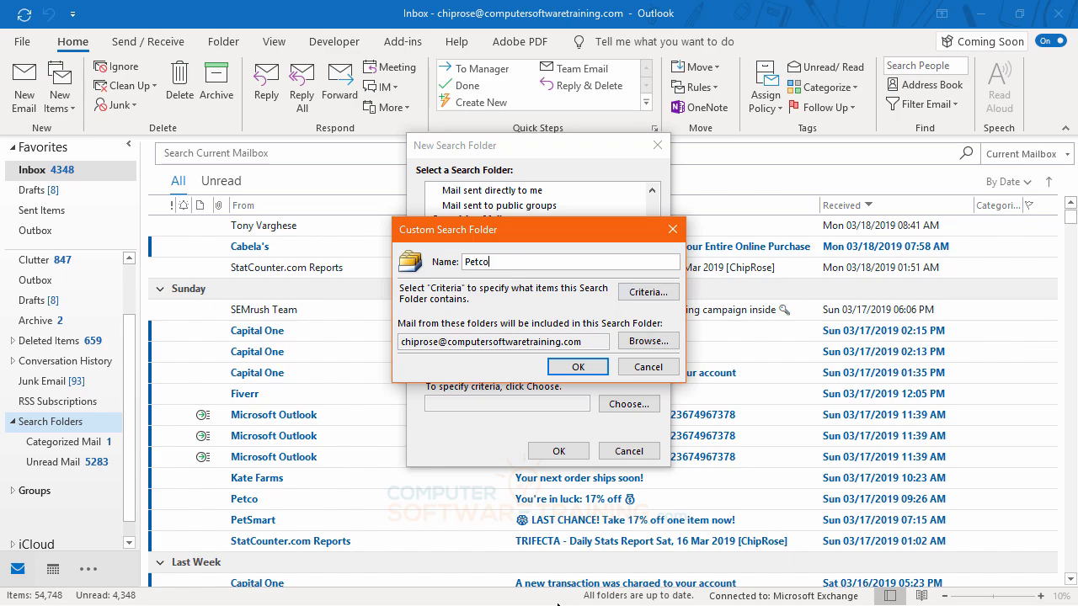
Set the Petco folder's criteria to messages from "petco.com" and finish creating the search folder.
{"action": "left_click", "coordinate": [647, 293]}
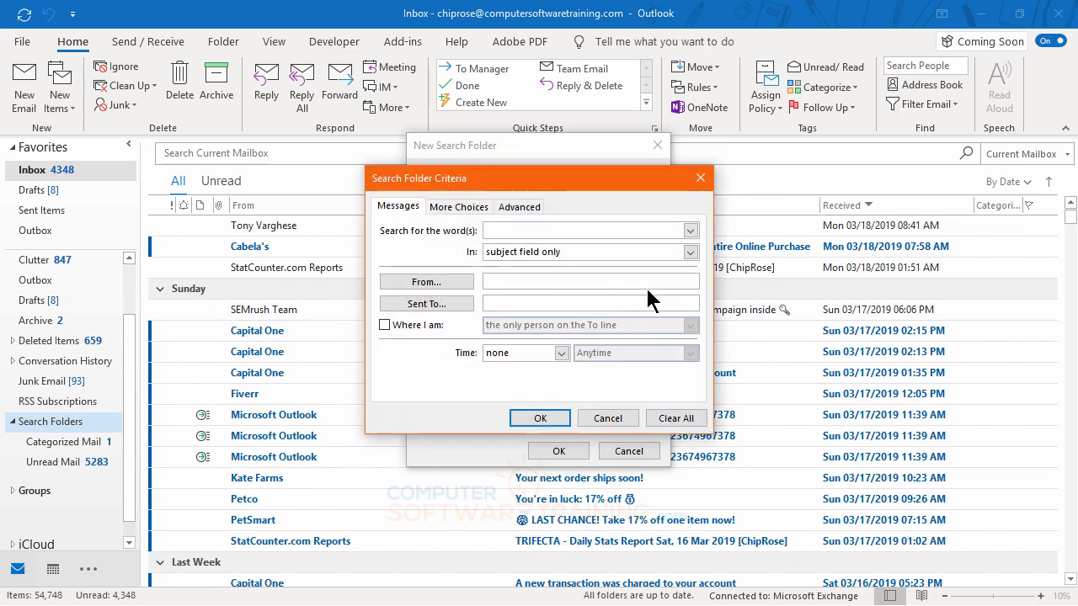
{"action": "left_click_drag", "start_coordinate": [565, 178], "coordinate": [788, 162]}
{"action": "left_click", "coordinate": [716, 264]}
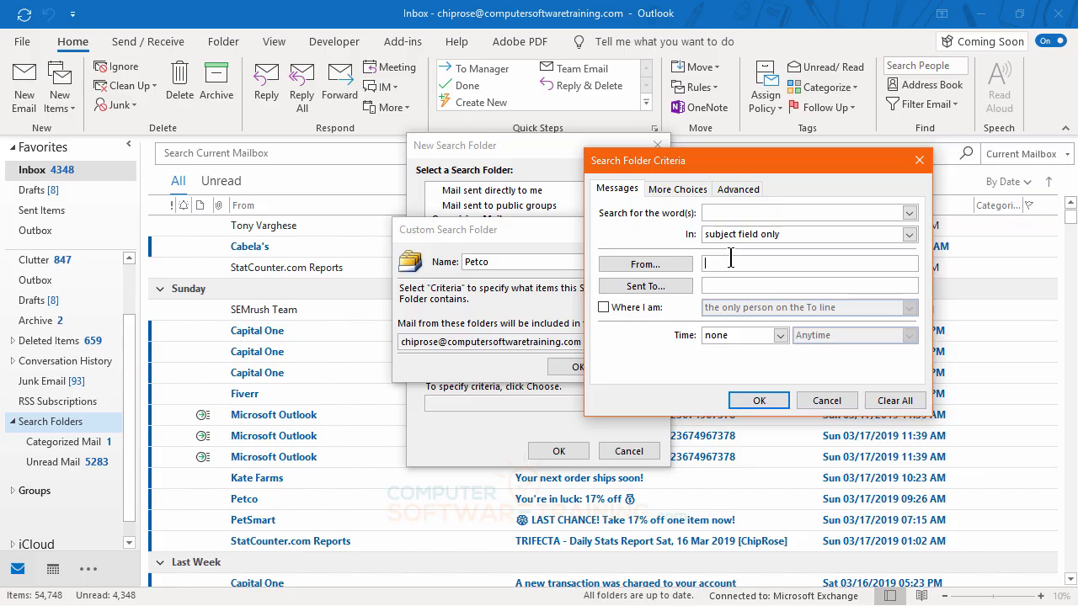
{"action": "type", "text": "petco.com"}
{"action": "left_click", "coordinate": [759, 402]}
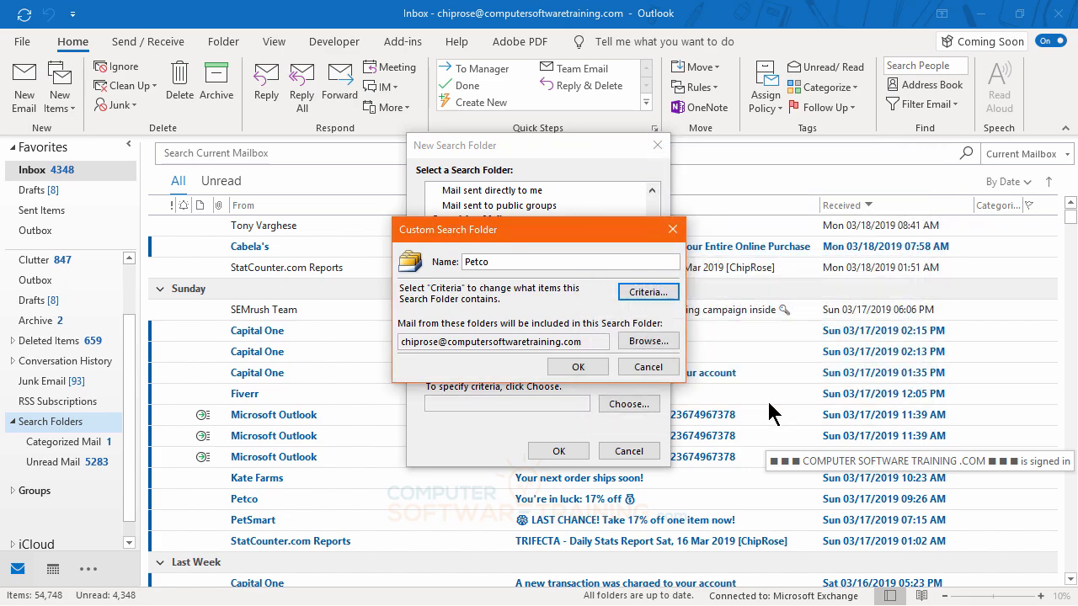
{"action": "left_click", "coordinate": [577, 366]}
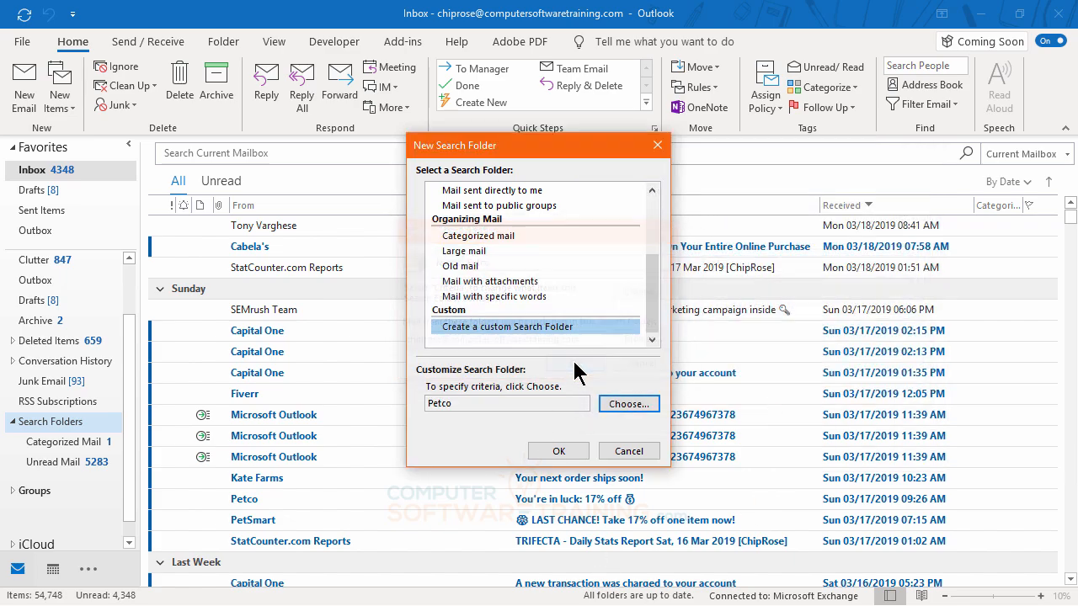
{"action": "left_click", "coordinate": [558, 455]}
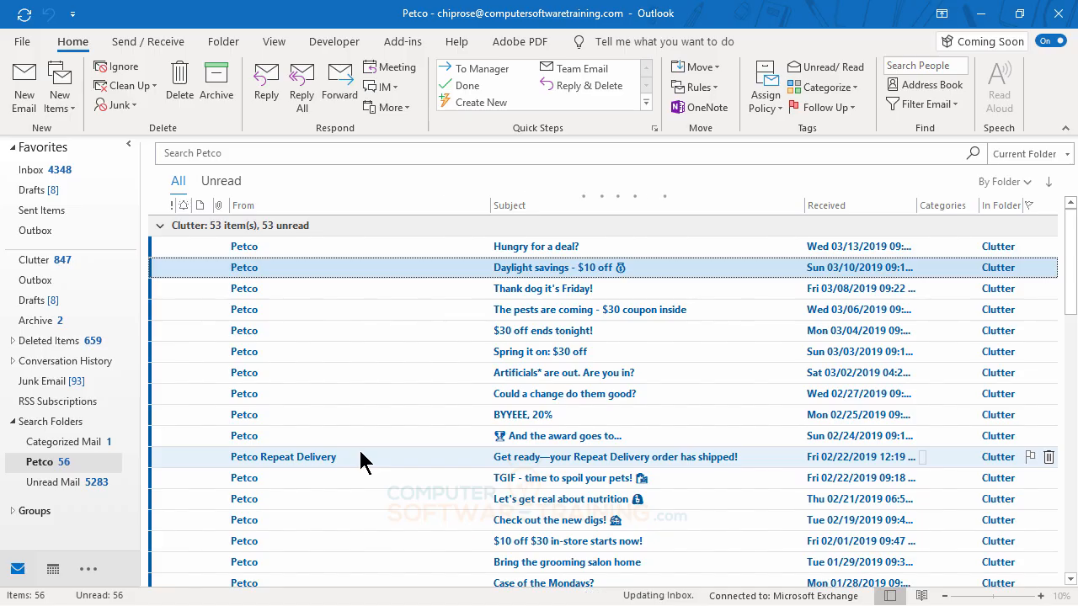
Start another custom search folder and name it "Microsoft Excel".
{"action": "left_click", "coordinate": [46, 442]}
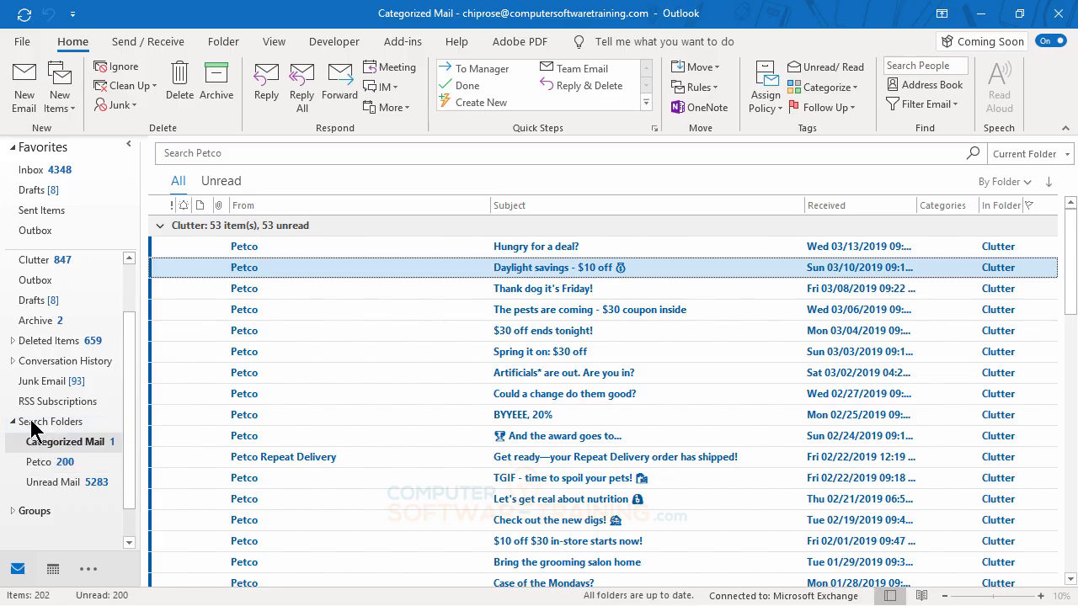
{"action": "right_click", "coordinate": [30, 423]}
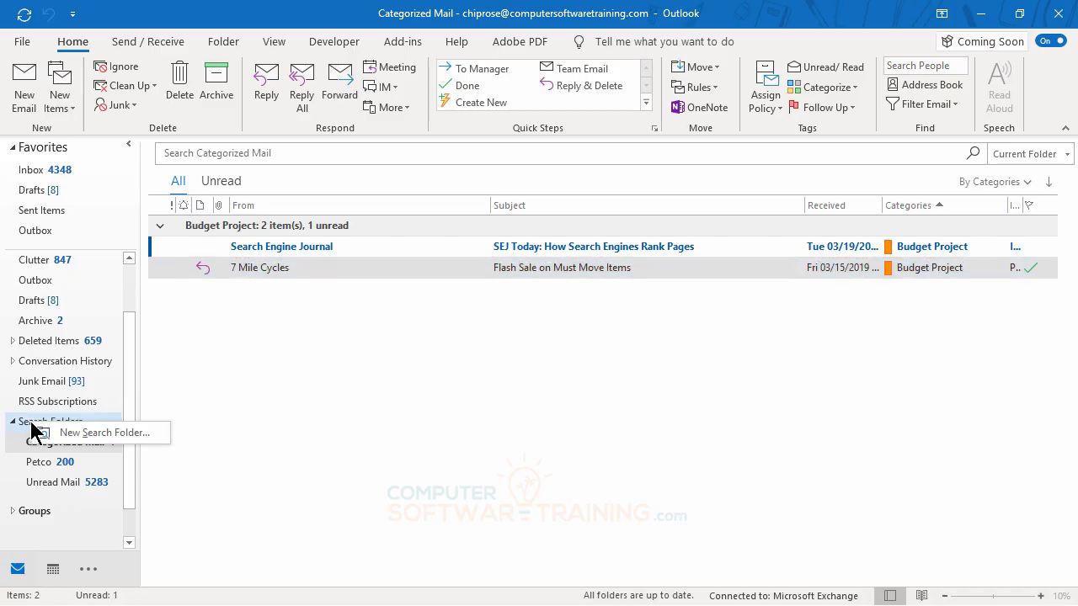
{"action": "left_click", "coordinate": [81, 436]}
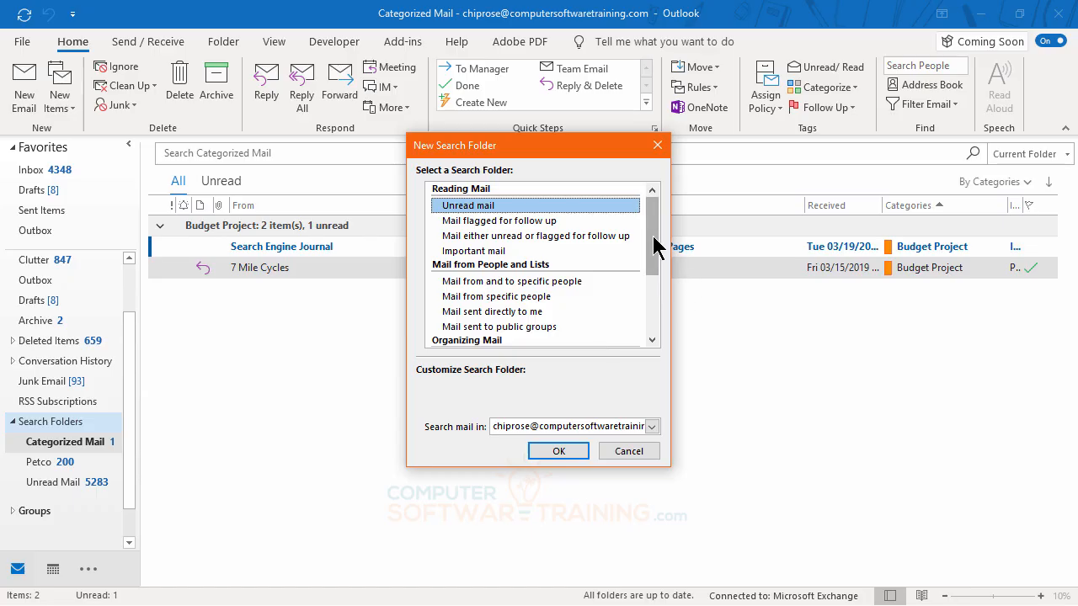
{"action": "left_click_drag", "start_coordinate": [652, 236], "coordinate": [661, 310]}
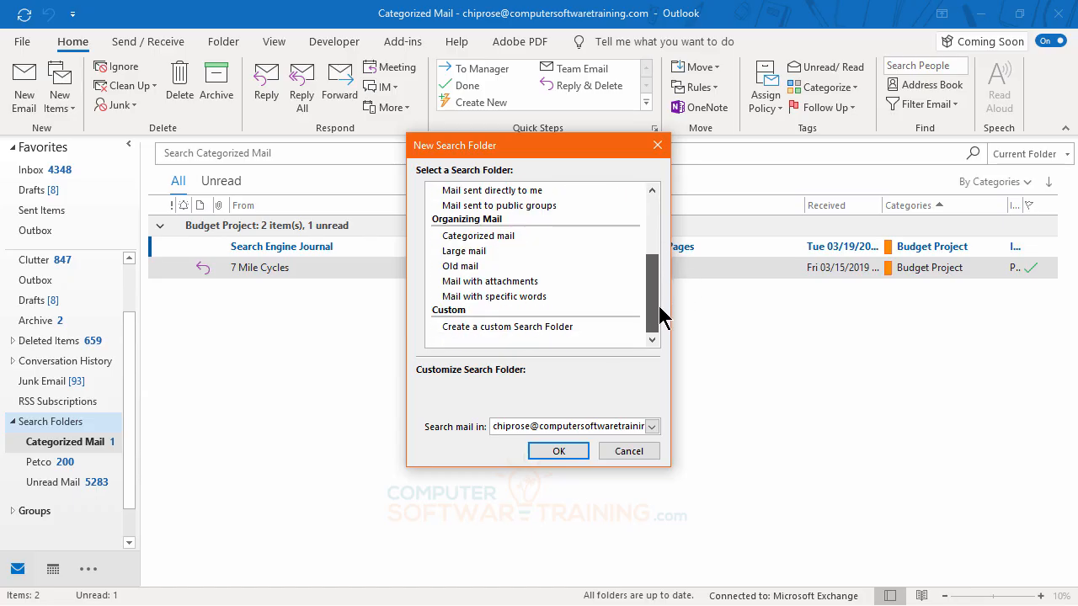
{"action": "left_click", "coordinate": [493, 327]}
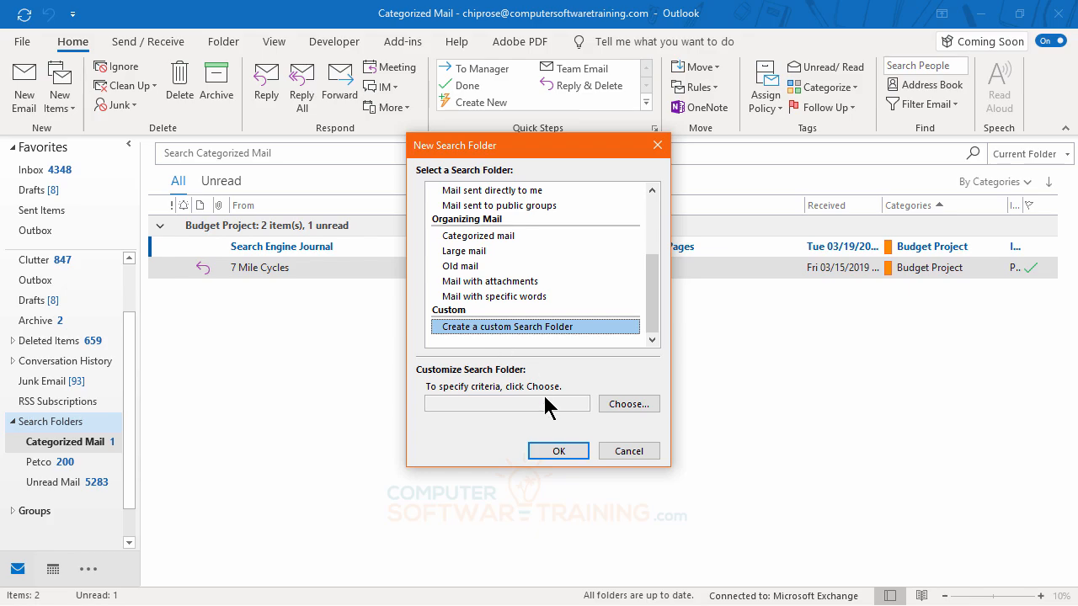
{"action": "left_click", "coordinate": [619, 405]}
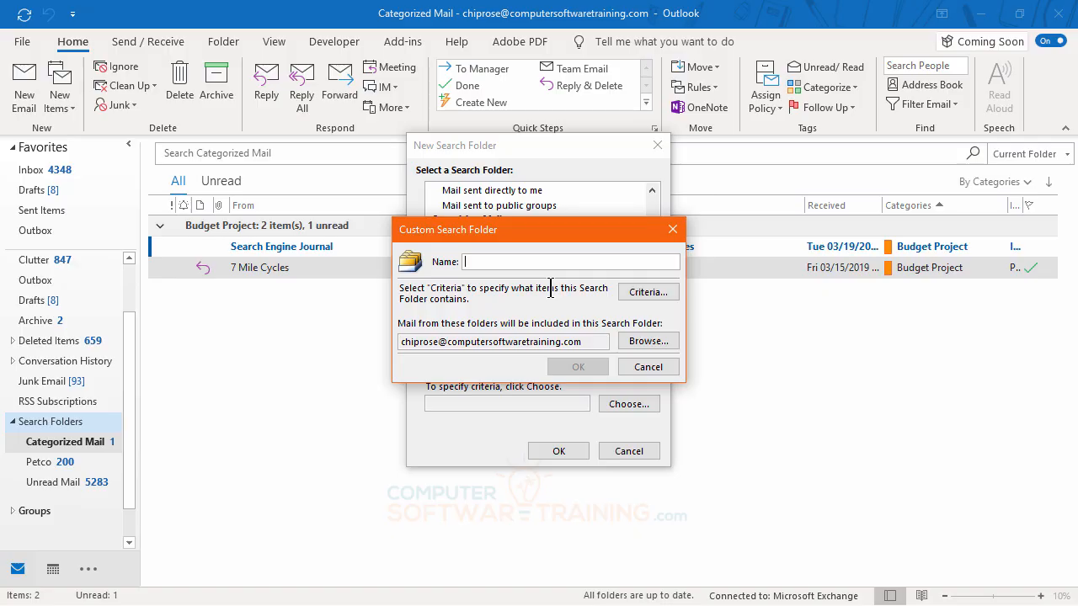
{"action": "type", "text": "Micr"}
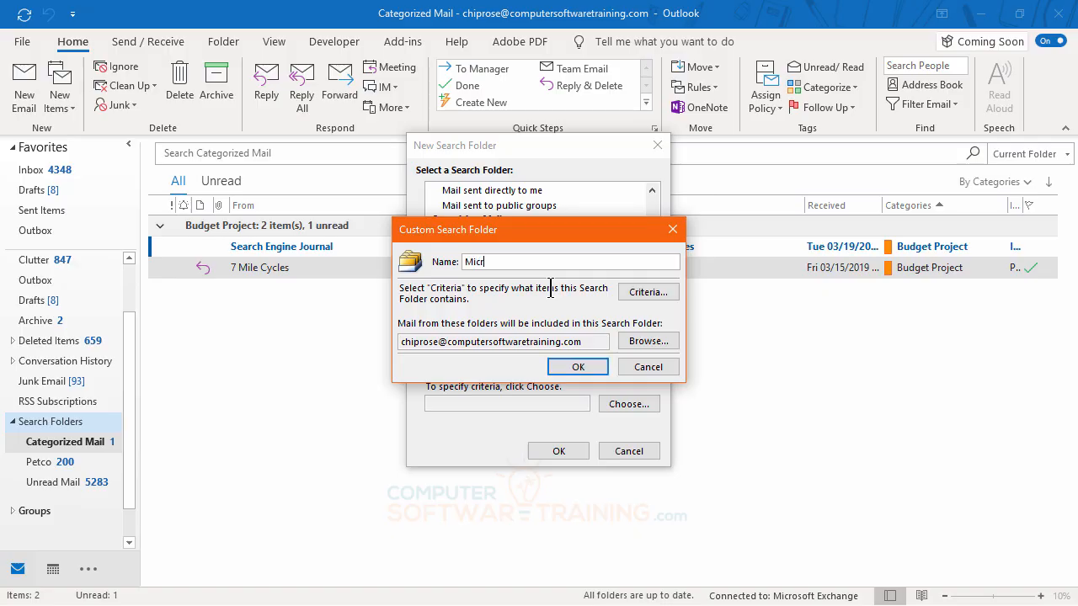
{"action": "type", "text": "osoft Excel"}
Set the new folder's criteria to "Microsoft Excel" in the subject field and message body, and finish creating the search folder.
{"action": "left_click", "coordinate": [645, 295]}
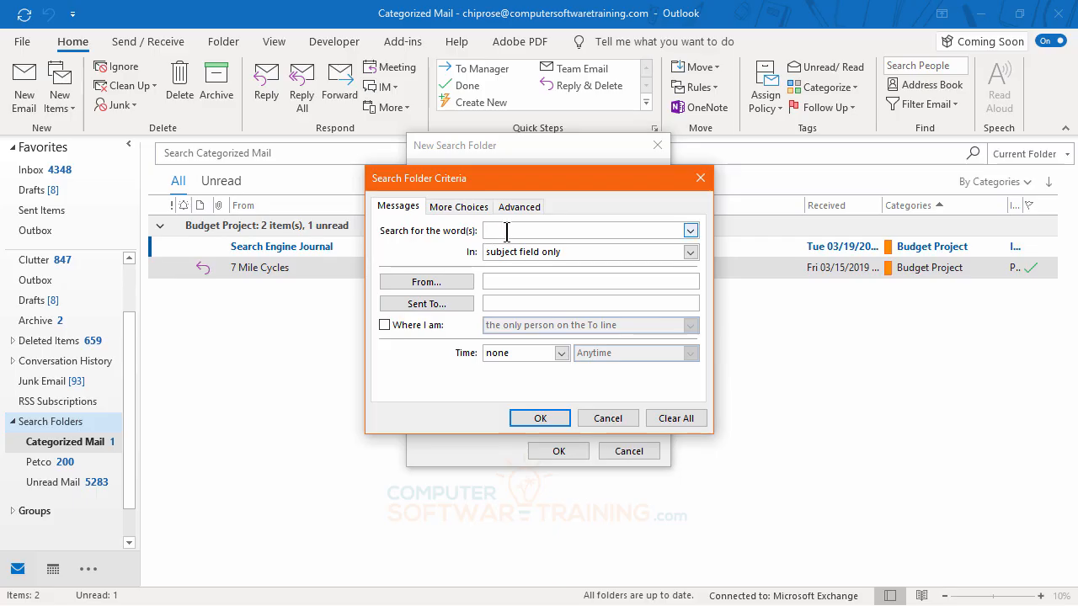
{"action": "type", "text": "Microsoft Excel"}
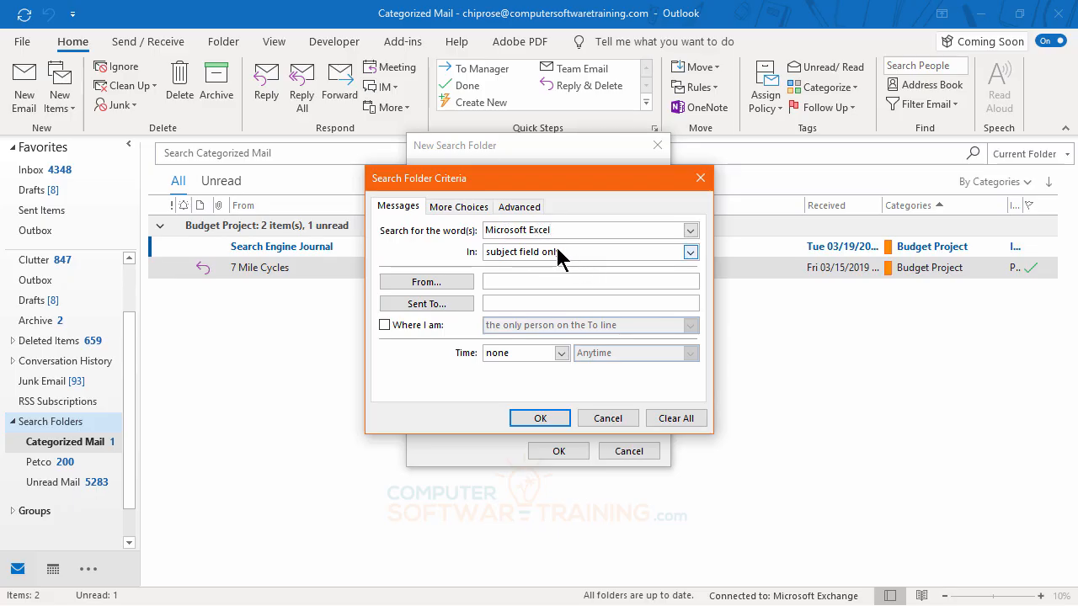
{"action": "left_click", "coordinate": [689, 253]}
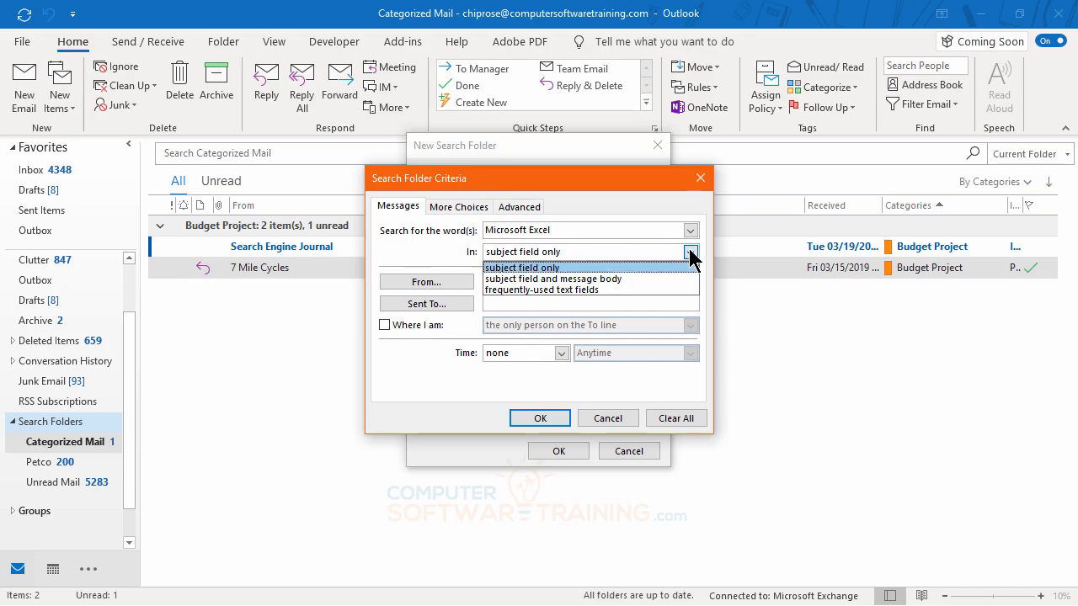
{"action": "left_click", "coordinate": [565, 279]}
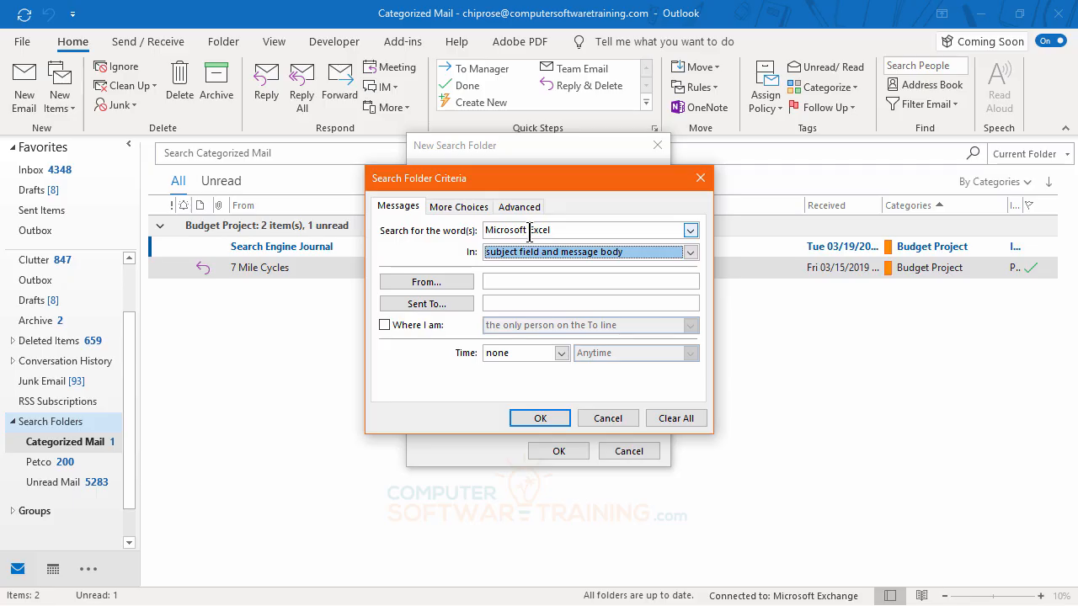
{"action": "left_click", "coordinate": [541, 419]}
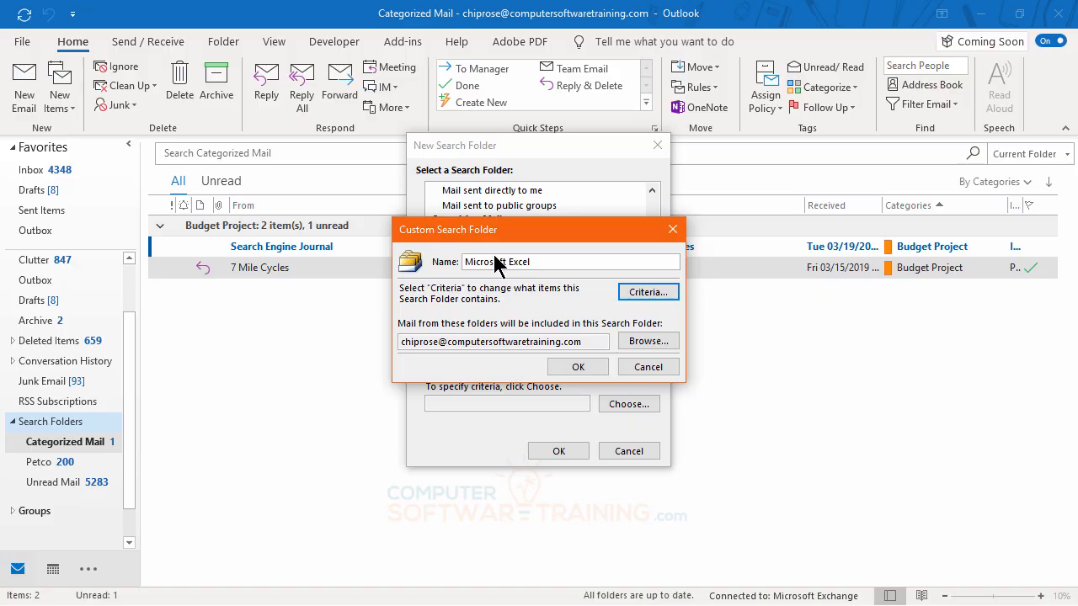
{"action": "left_click", "coordinate": [583, 367]}
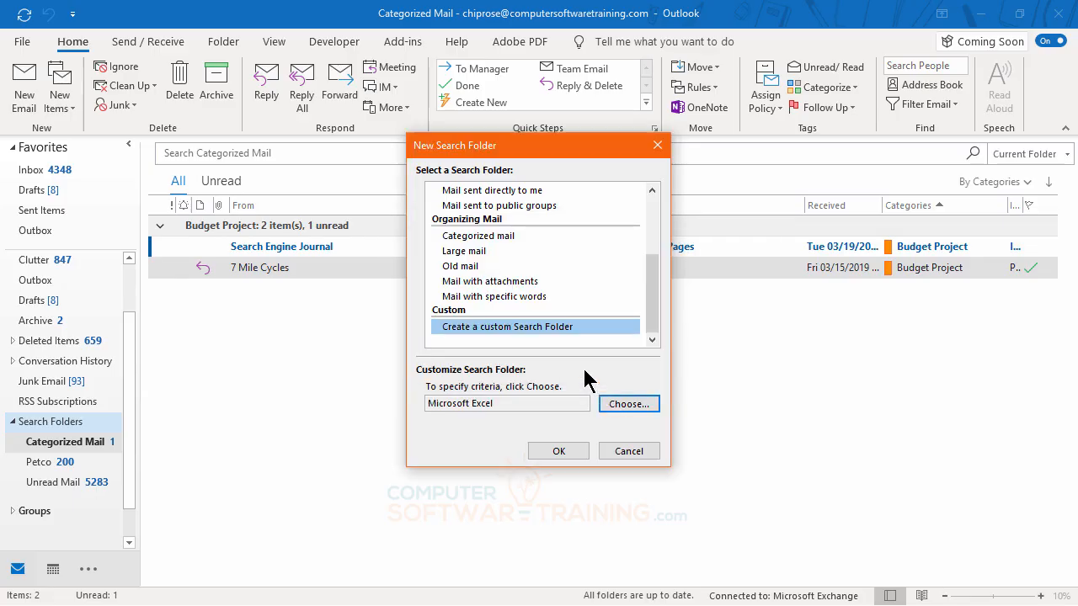
{"action": "left_click", "coordinate": [560, 451]}
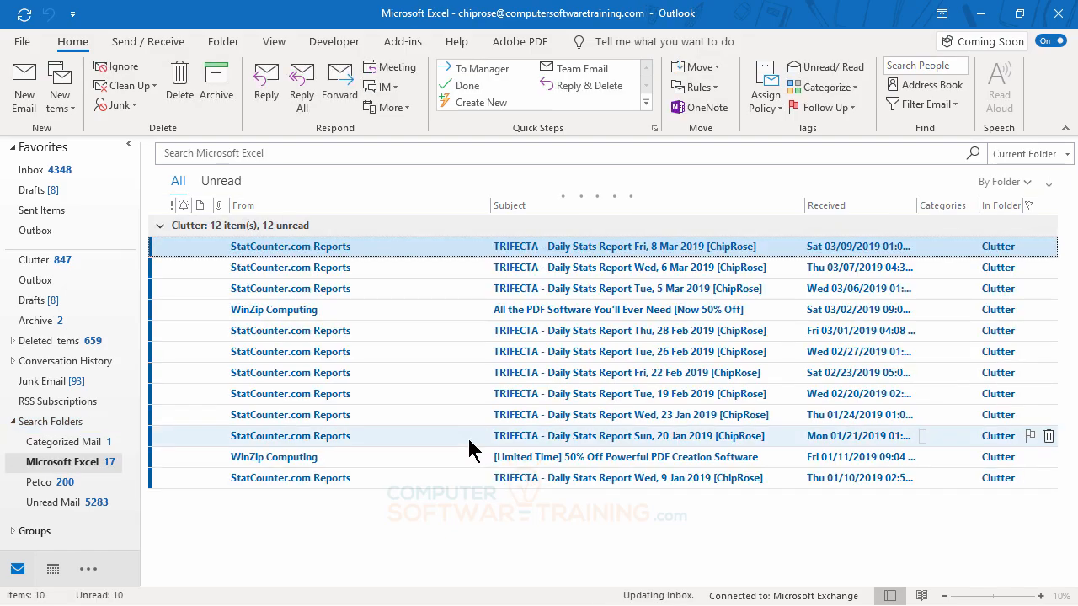
Add the Microsoft Excel search folder to Favorites between Sent Items and Outbox, and collapse the Search Folders group.
{"action": "scroll", "coordinate": [468, 440], "scroll_direction": "down", "scroll_amount": 3}
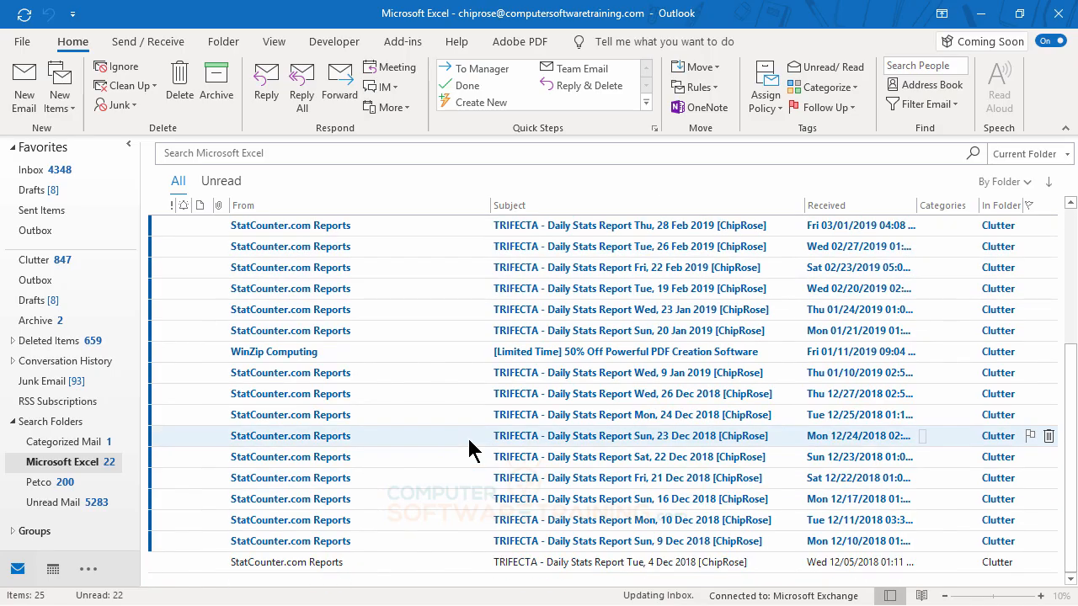
{"action": "scroll", "coordinate": [469, 439], "scroll_direction": "up", "scroll_amount": 4}
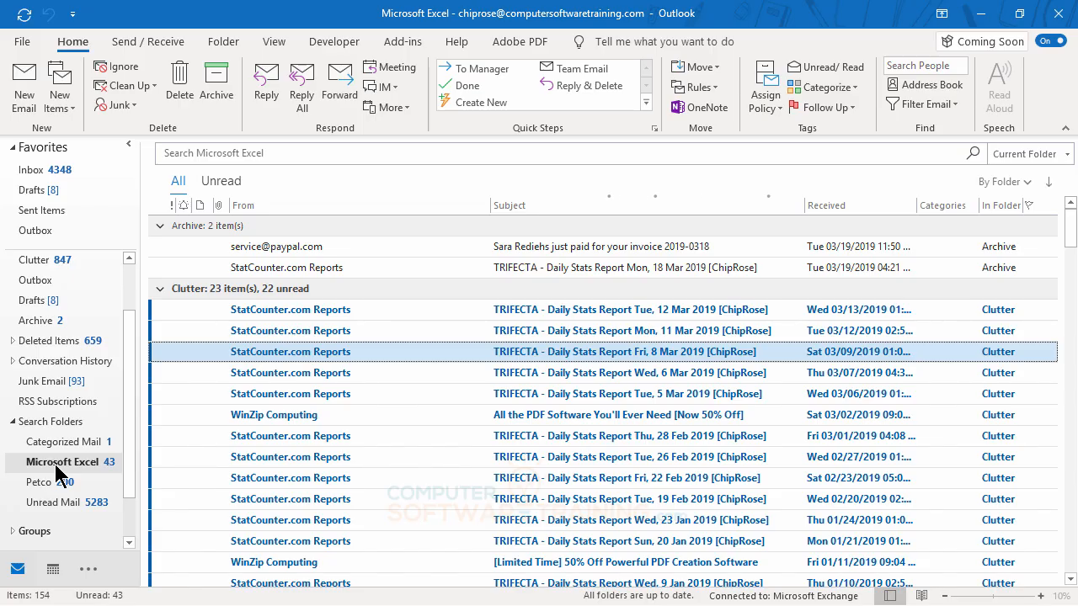
{"action": "left_click_drag", "start_coordinate": [57, 471], "coordinate": [46, 213]}
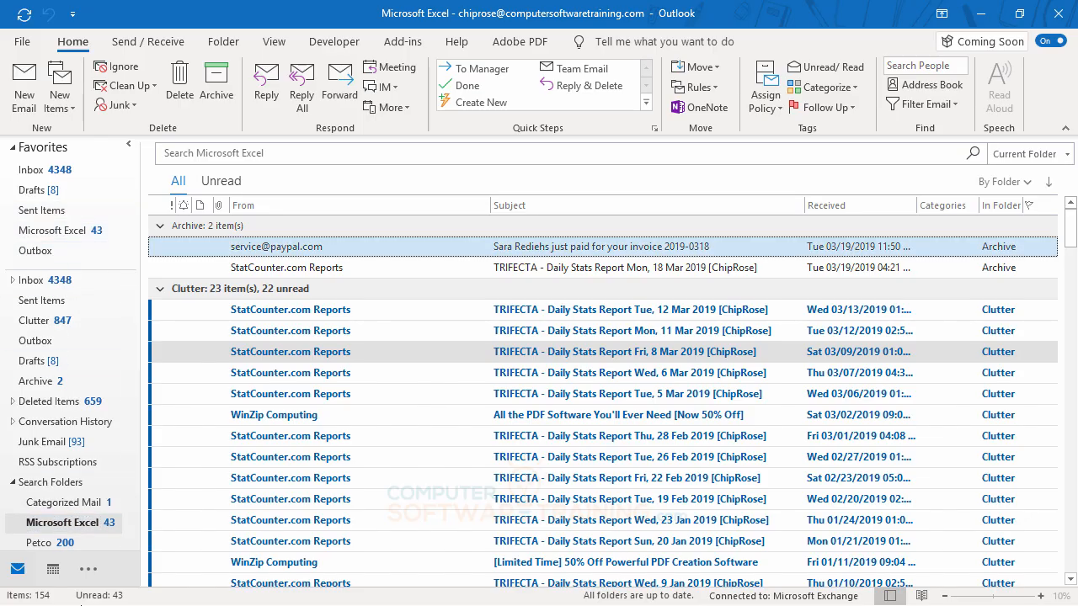
{"action": "left_click", "coordinate": [12, 481]}
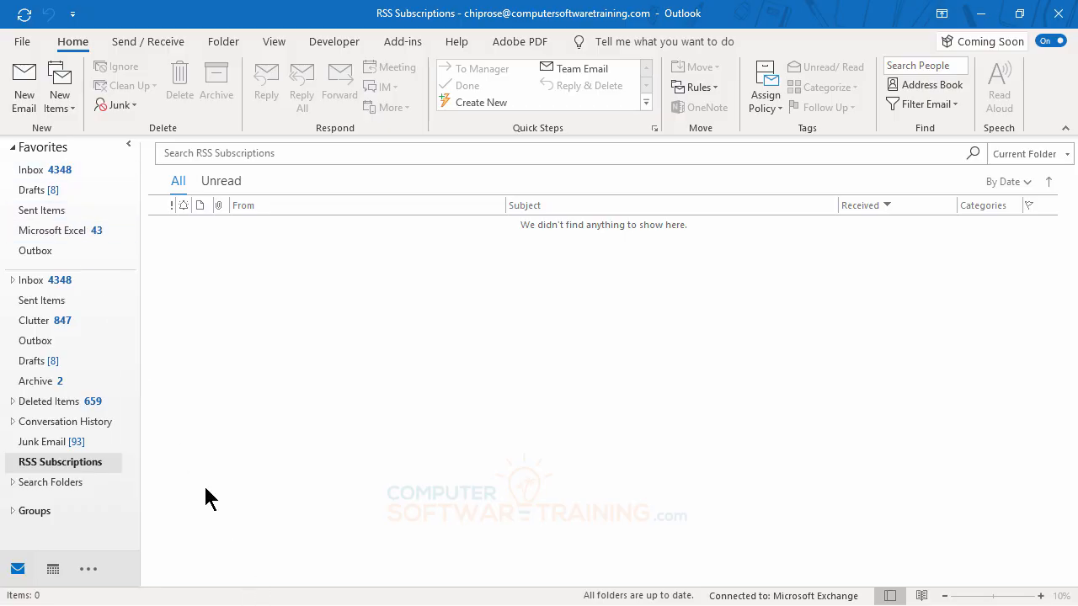
Open the Microsoft Excel search folder from Favorites to view its messages, and return to the Inbox.
{"action": "left_click", "coordinate": [49, 231]}
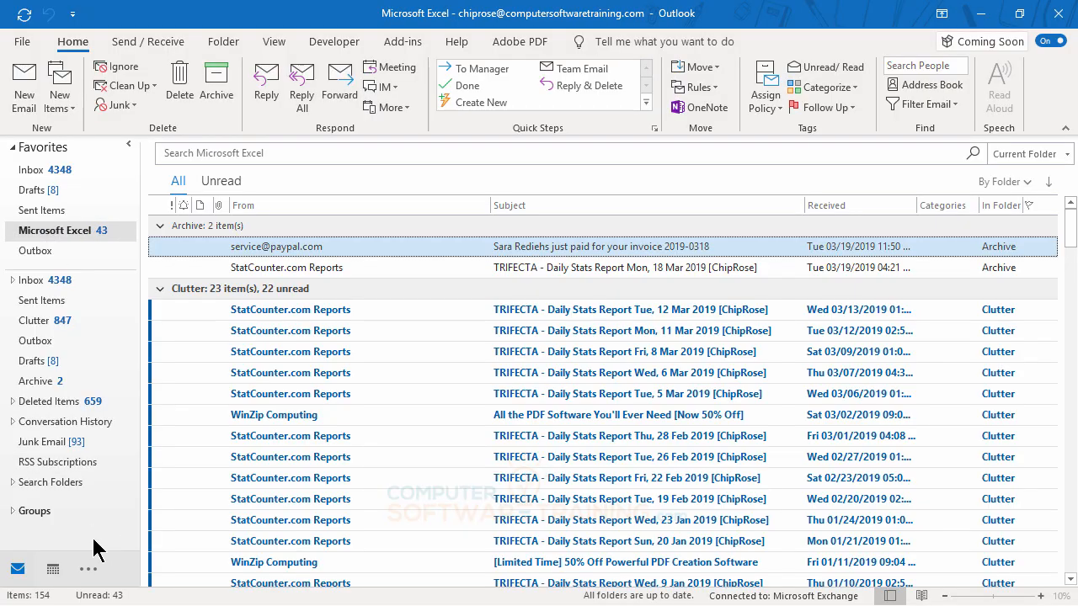
{"action": "left_click", "coordinate": [36, 176]}
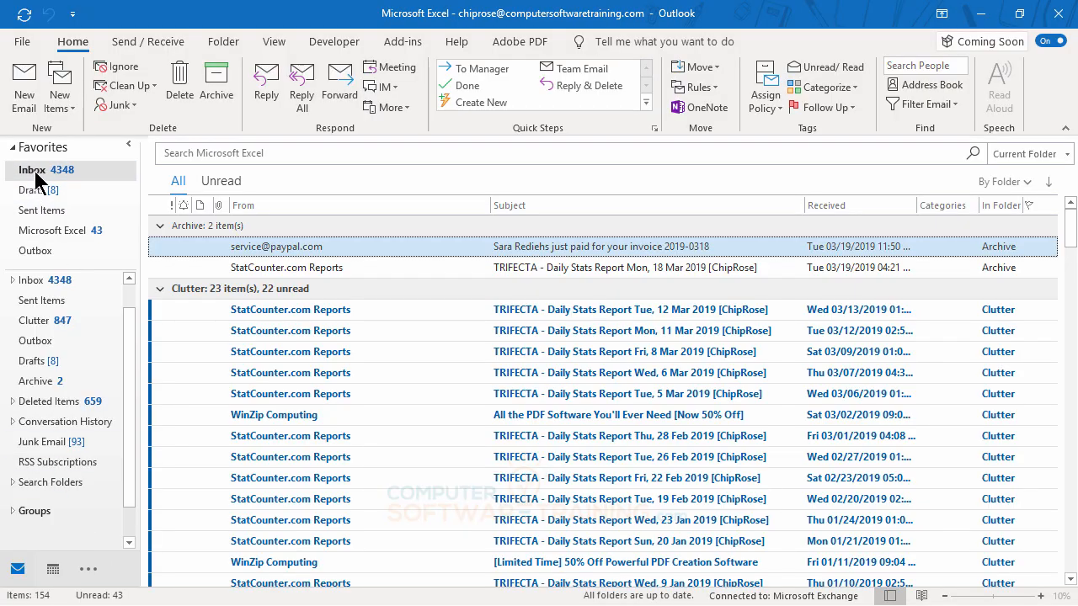